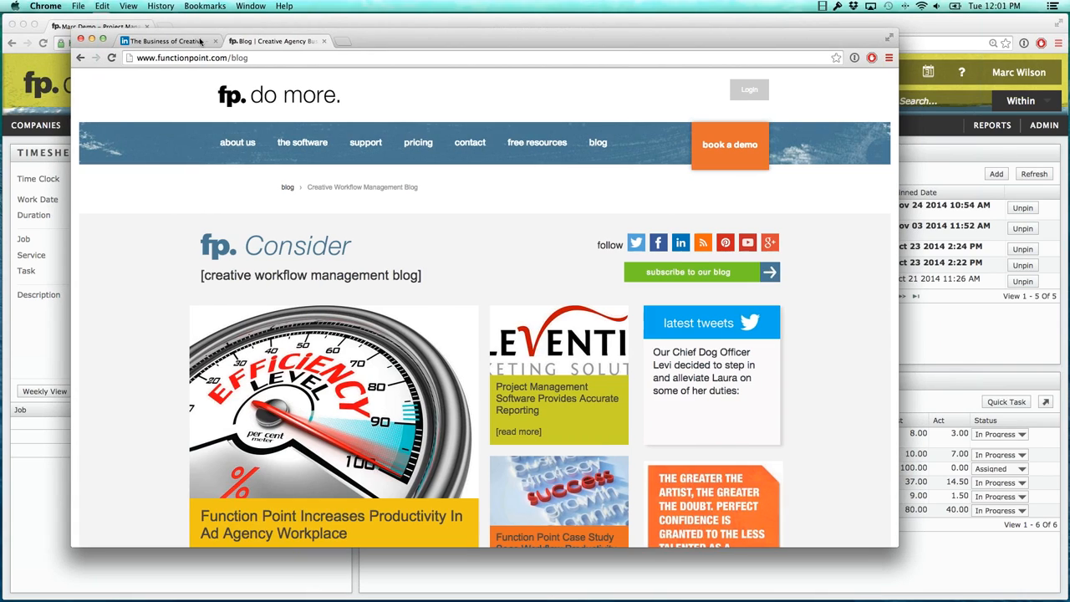
Step: View the company's LinkedIn group discussions and look through the posts on the Function Point blog page
click(199, 41)
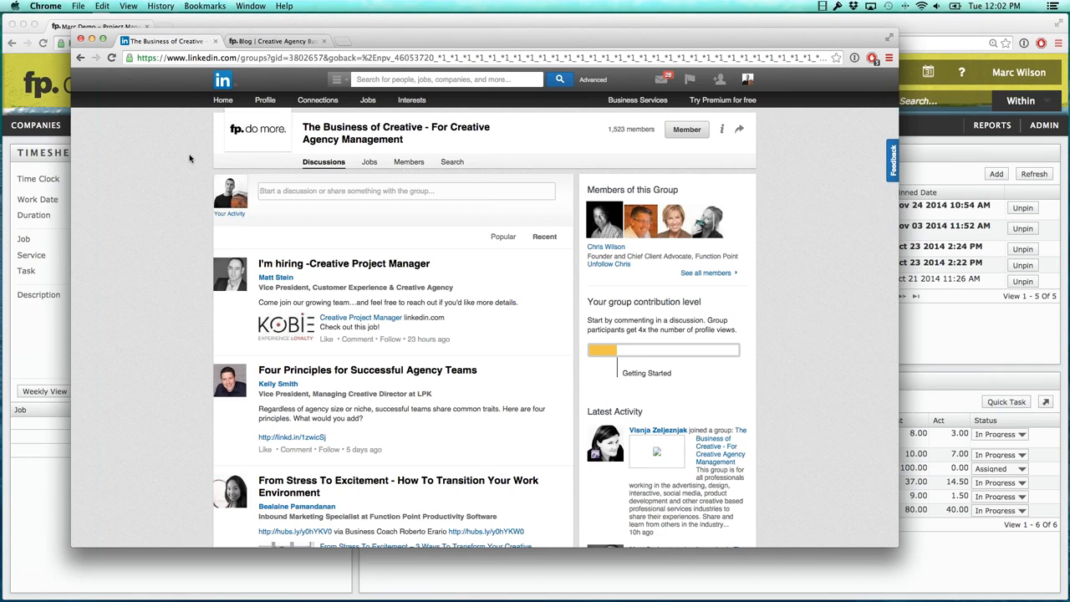
click(284, 42)
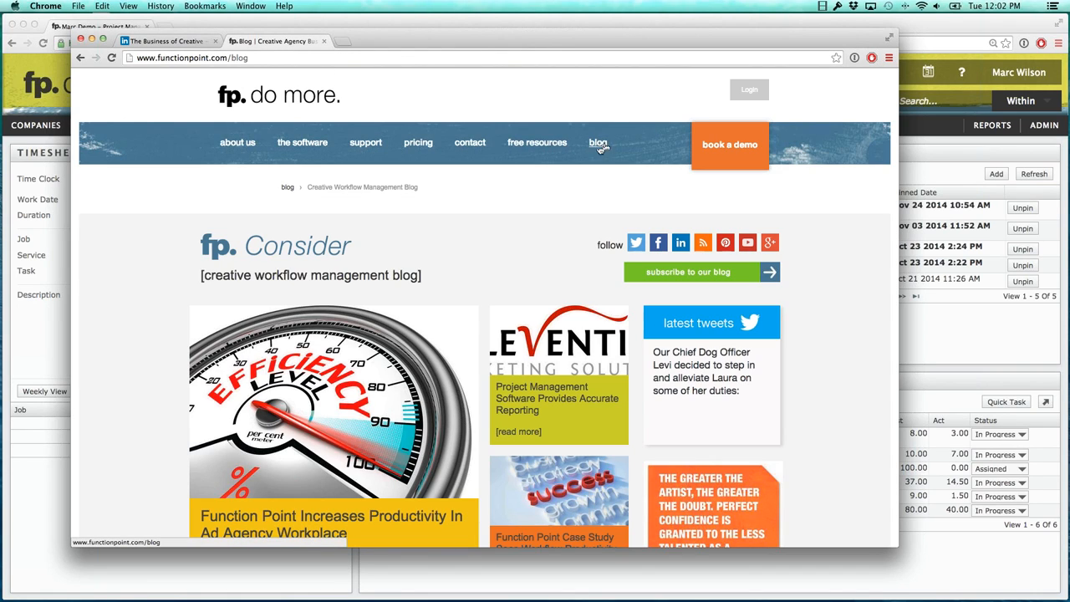
scroll(163, 197, down, 1)
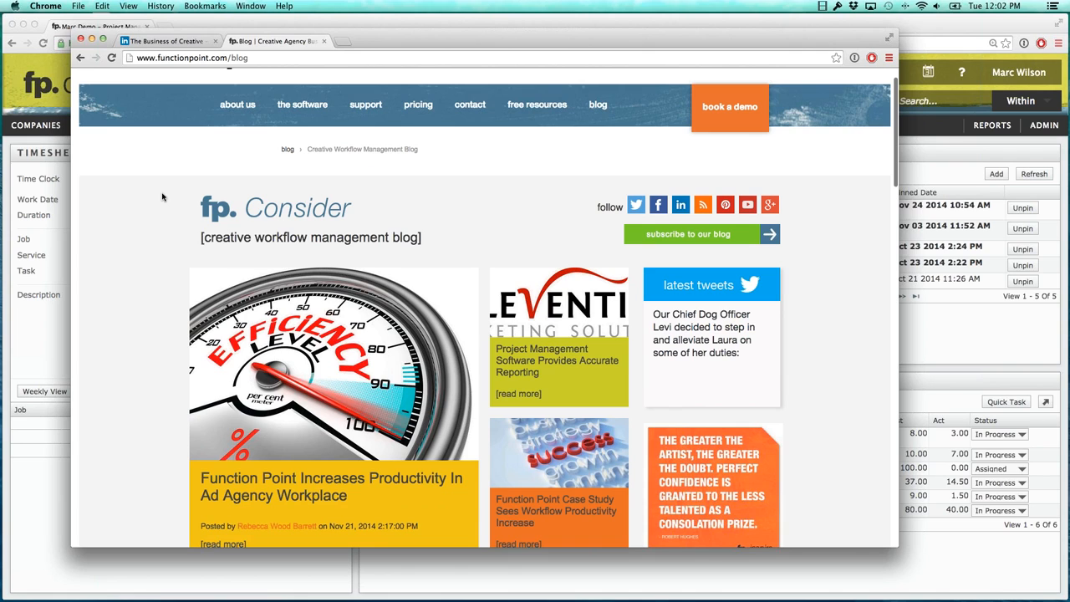
scroll(163, 196, down, 3)
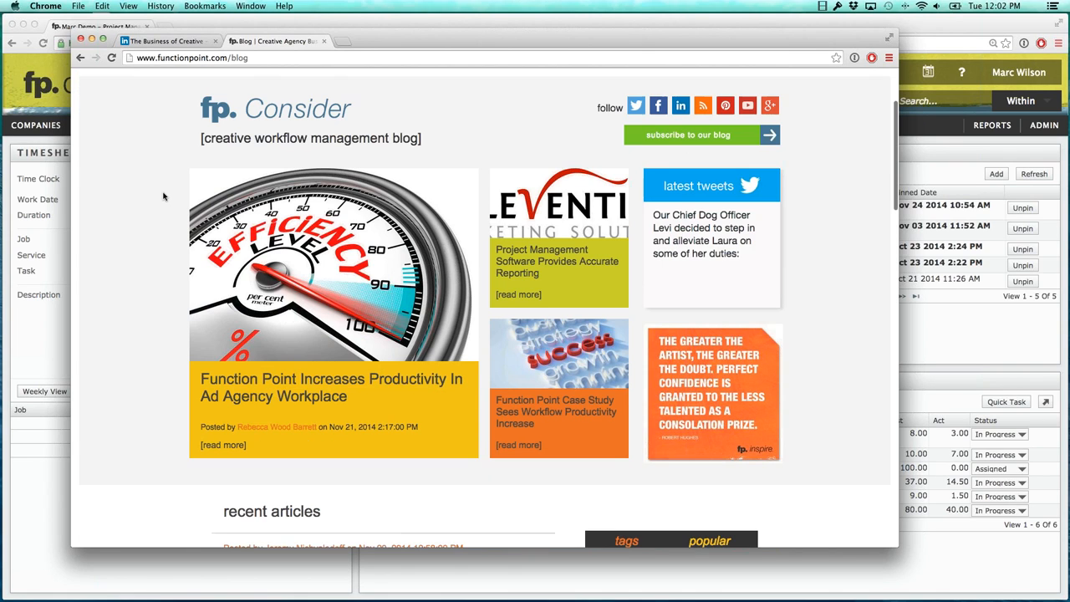
scroll(166, 192, up, 4)
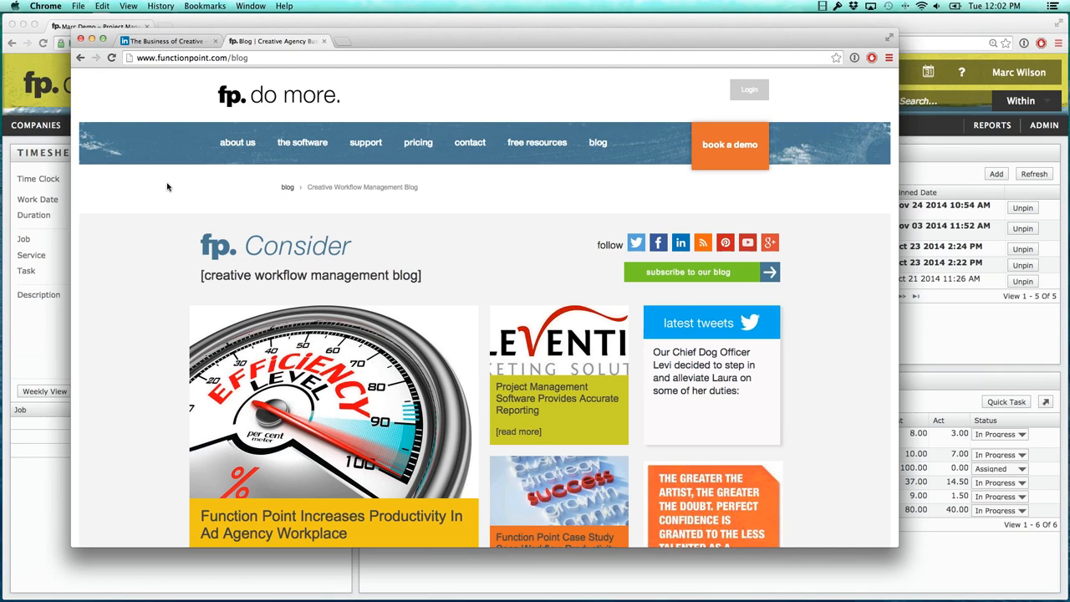
Step: Switch to the Function Point dashboard window and open its dashboard customization settings
drag(443, 46, 886, 36)
click(636, 76)
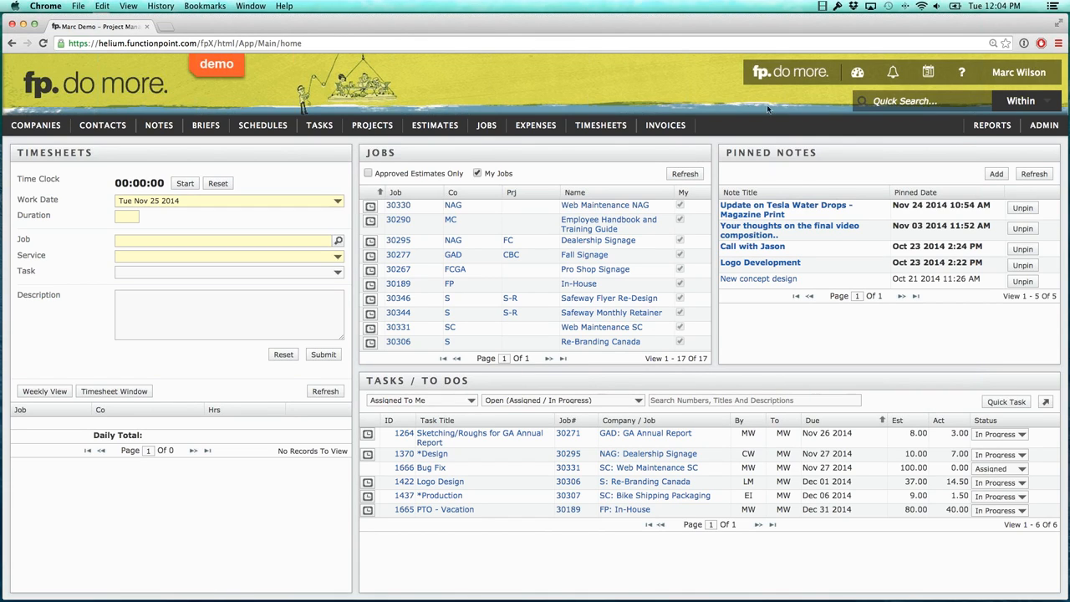
mouse_move(856, 81)
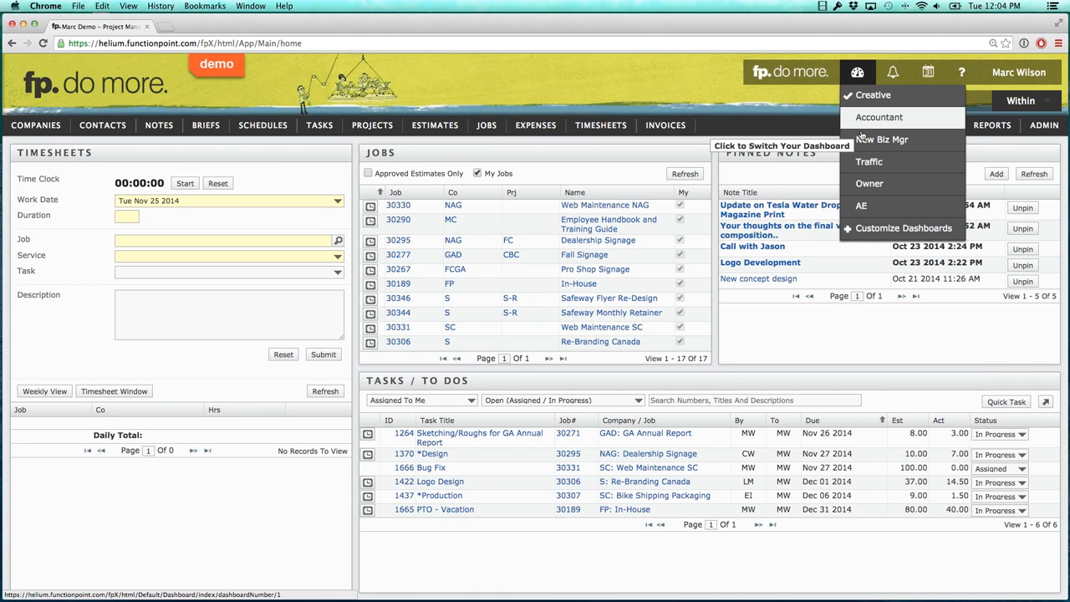
click(866, 228)
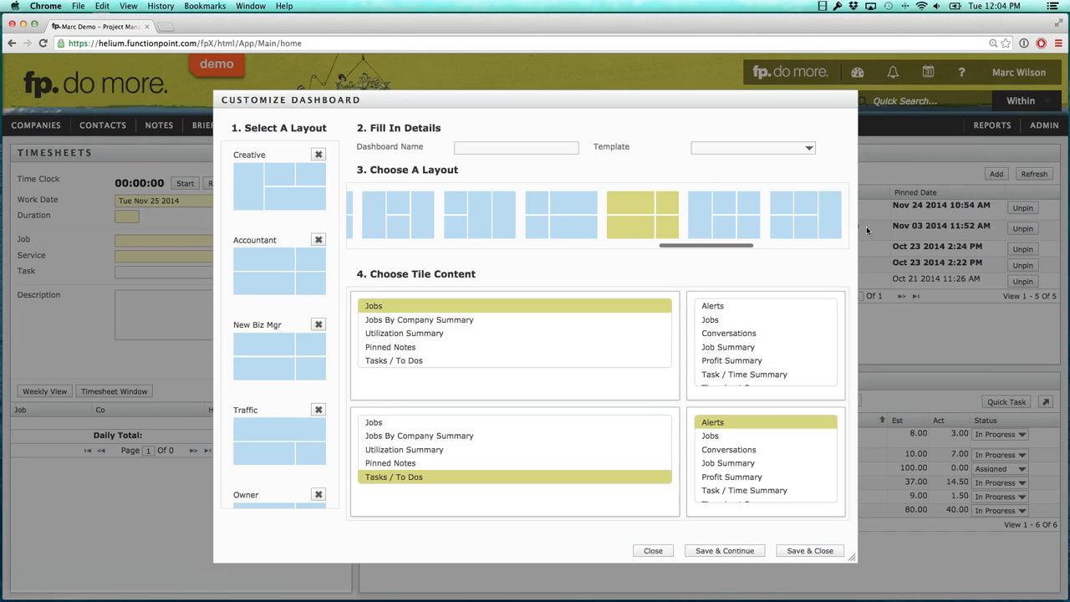
Step: Review the available dashboard templates and the New Dashboard layout, and close the customization without saving
click(736, 150)
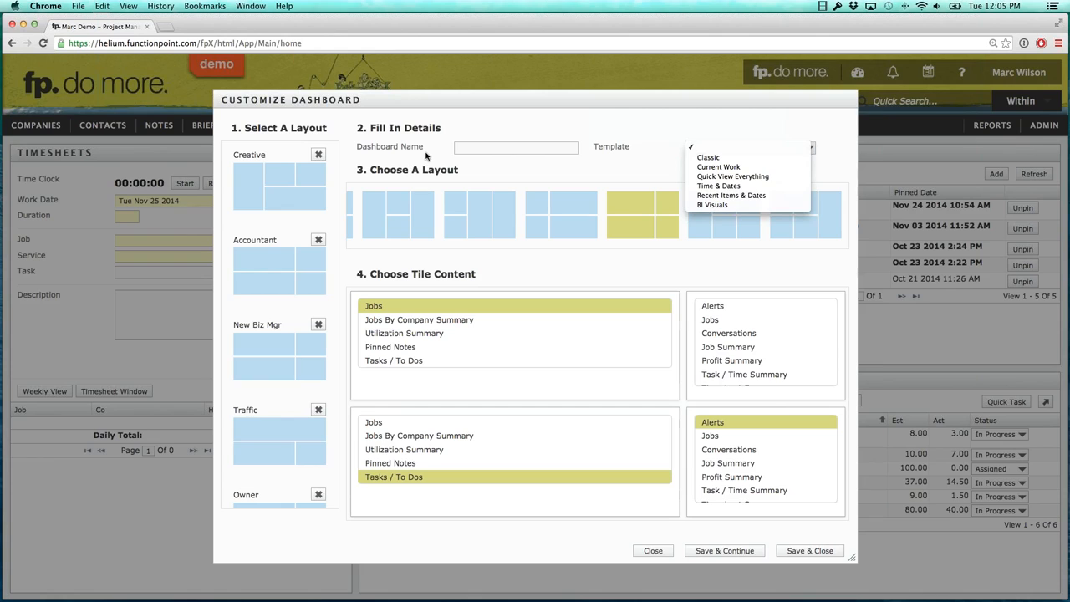
scroll(301, 200, down, 5)
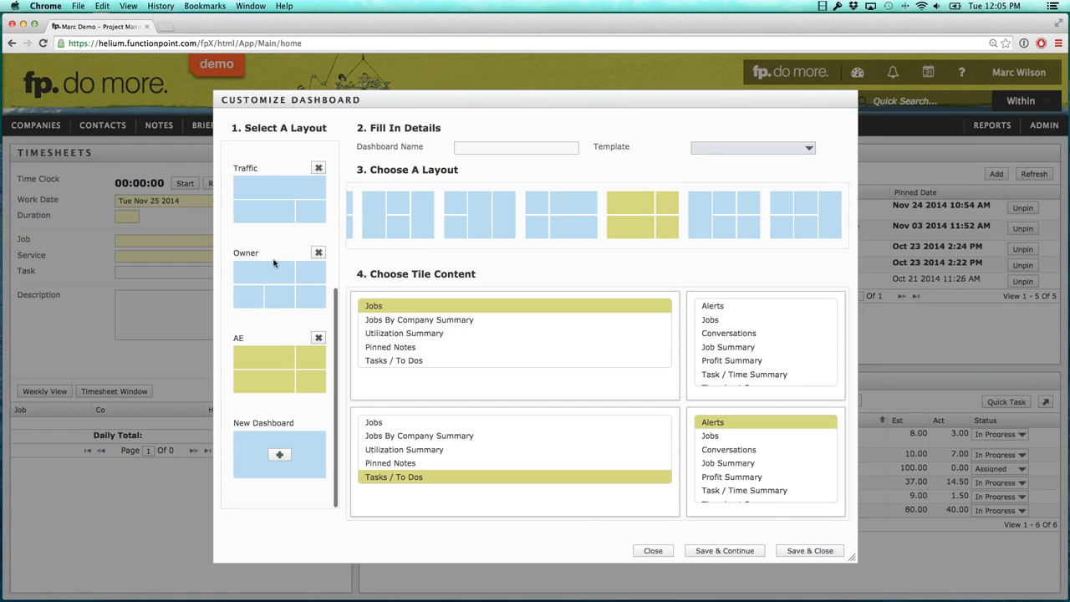
click(280, 454)
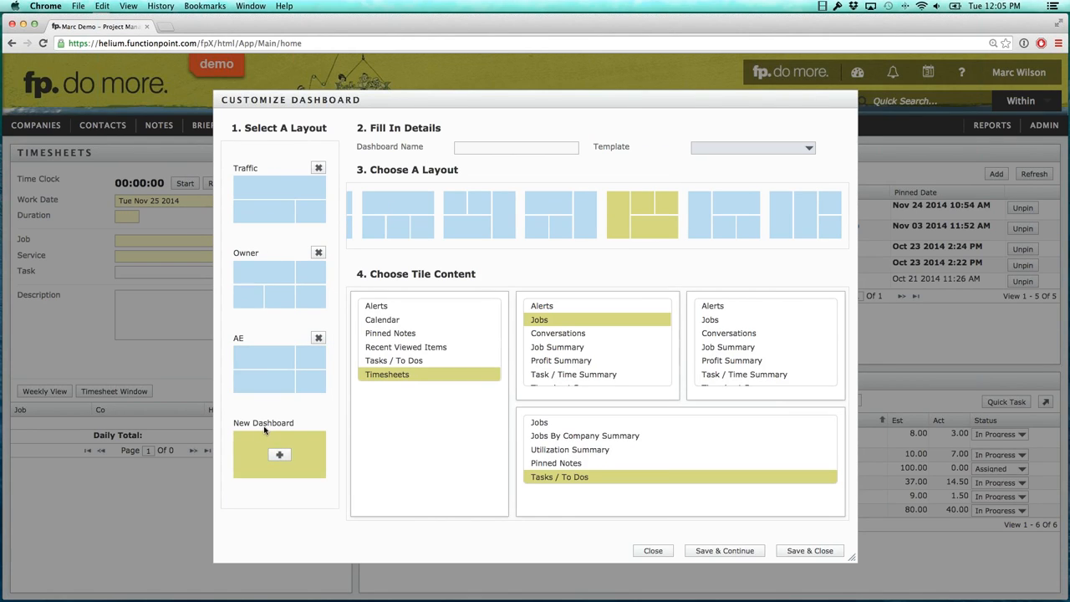
click(653, 552)
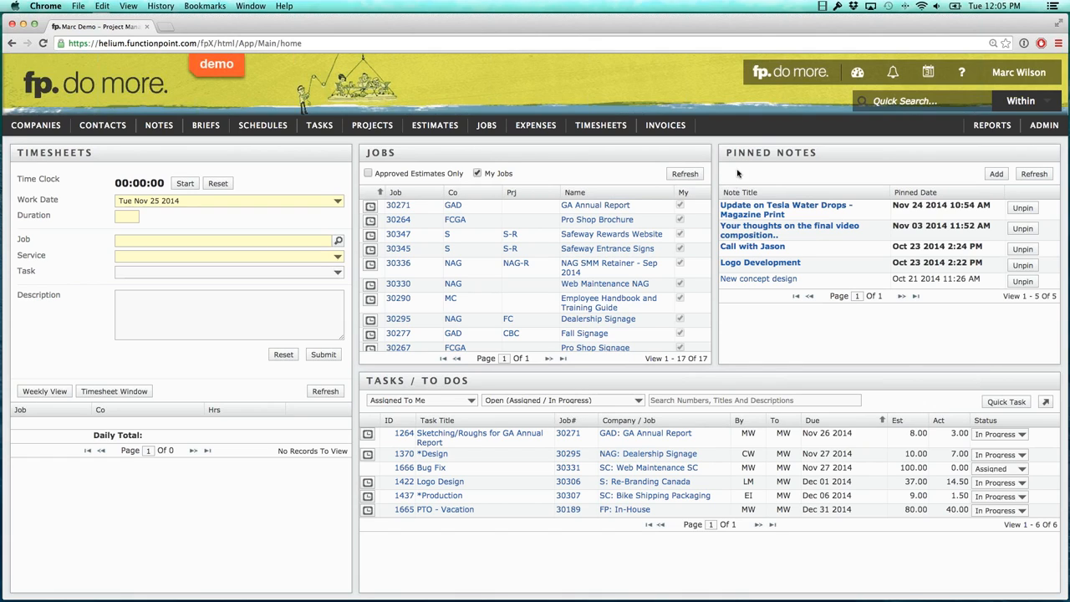
drag(420, 385, 473, 383)
click(469, 382)
Step: Browse the full list of jobs available for the timesheet entry and close it without choosing one
click(122, 240)
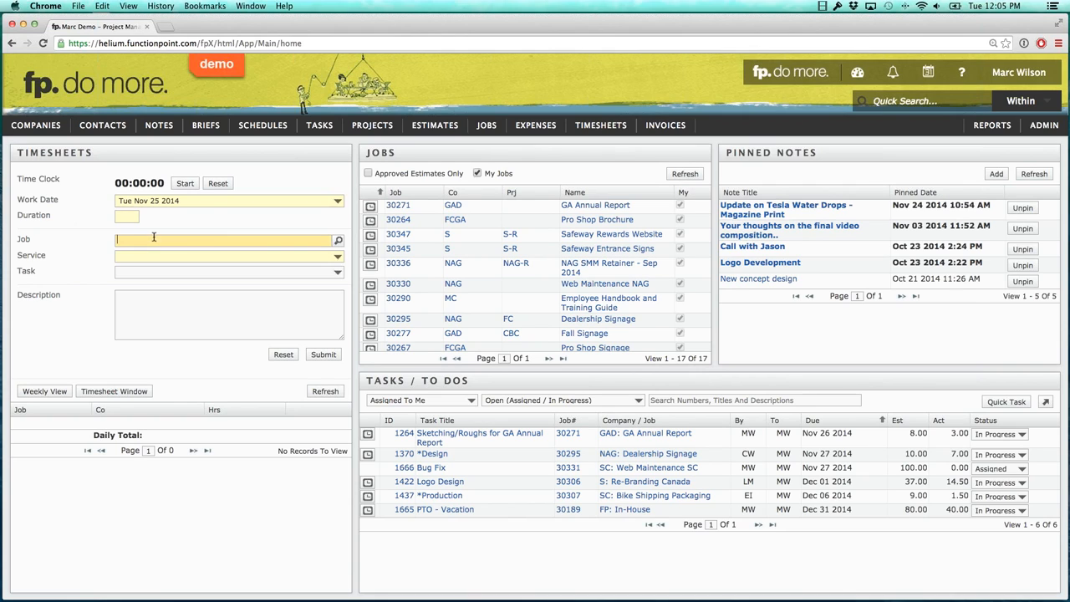
click(338, 242)
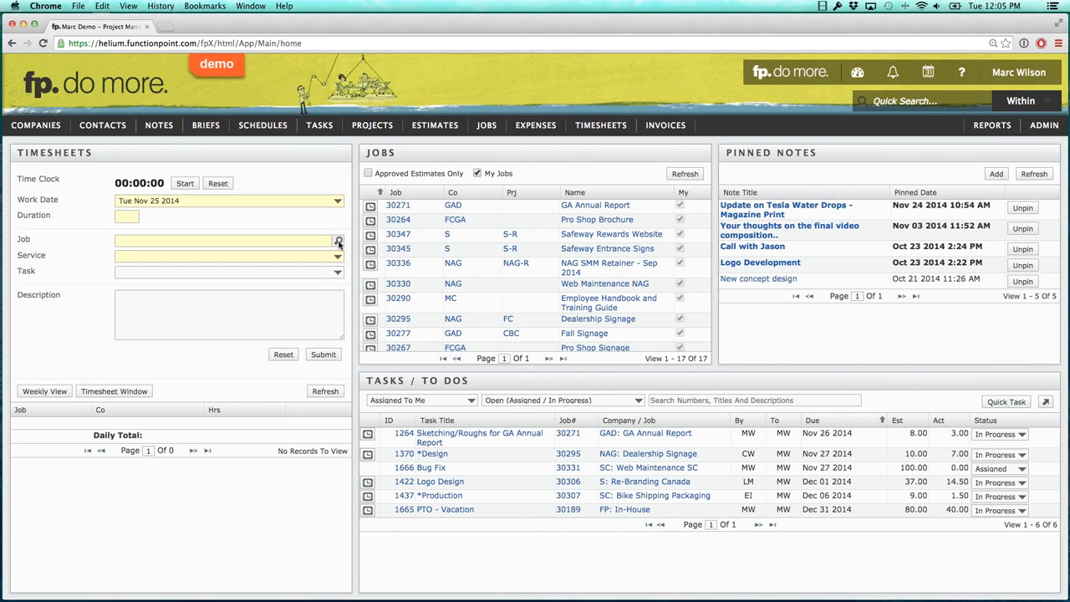
click(338, 241)
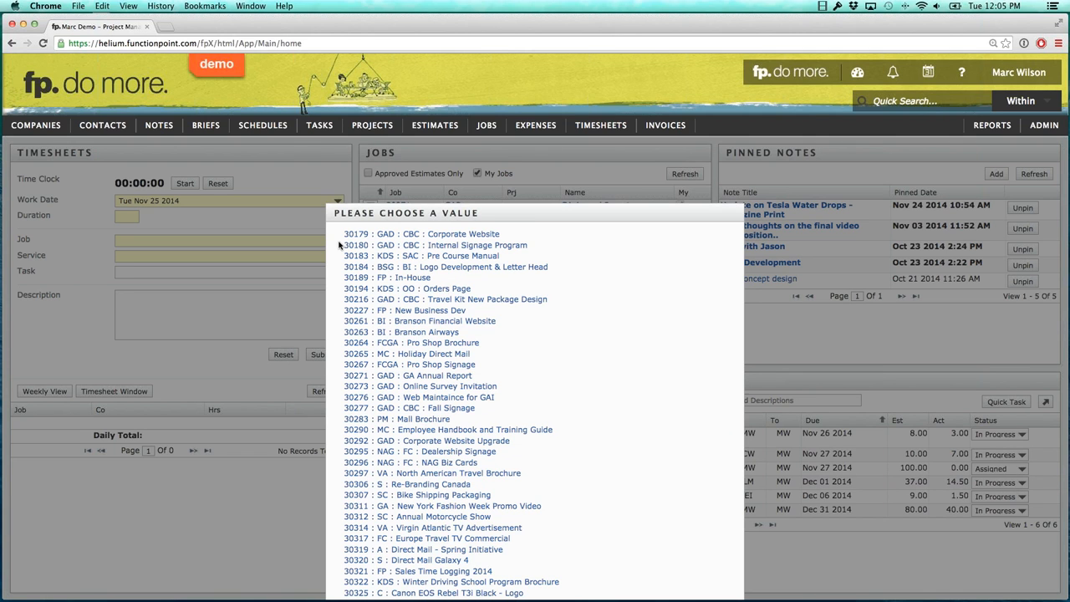
scroll(522, 330, down, 3)
click(709, 582)
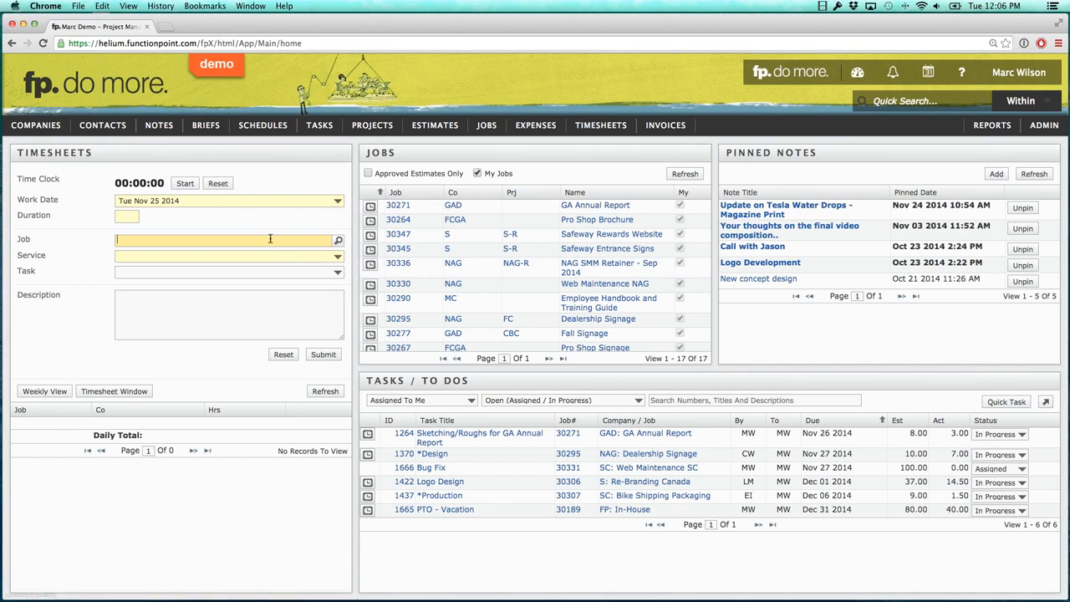
Step: Assign the timesheet entry's job by its number 30336, and clear the Job field again
text(30336)
click(63, 217)
click(136, 240)
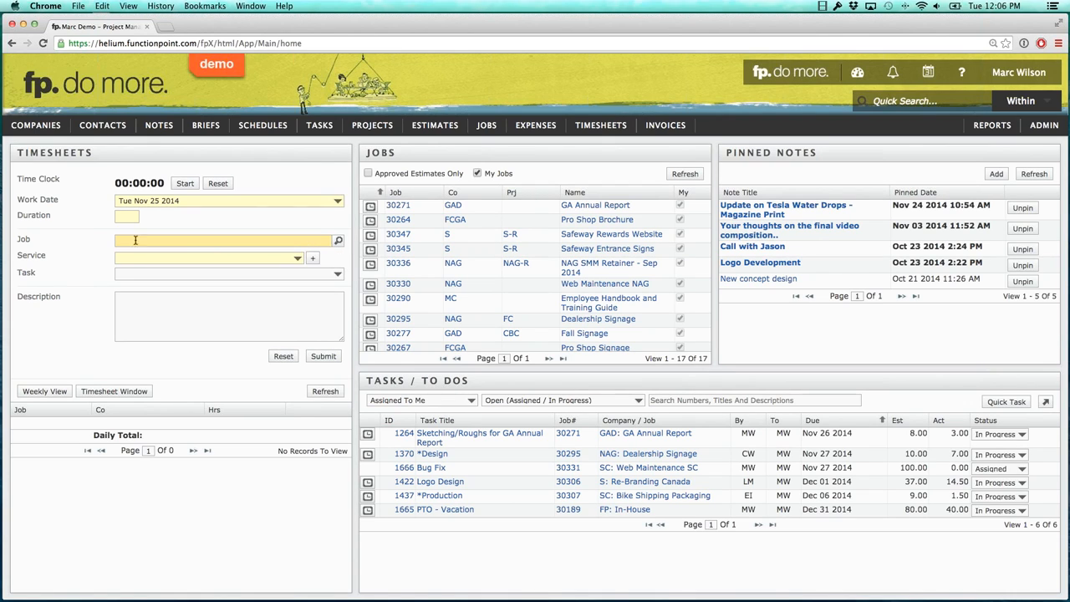
click(51, 226)
Step: Find the timesheet entry's job with the partial text "nag b", and clear the selected job again
click(131, 241)
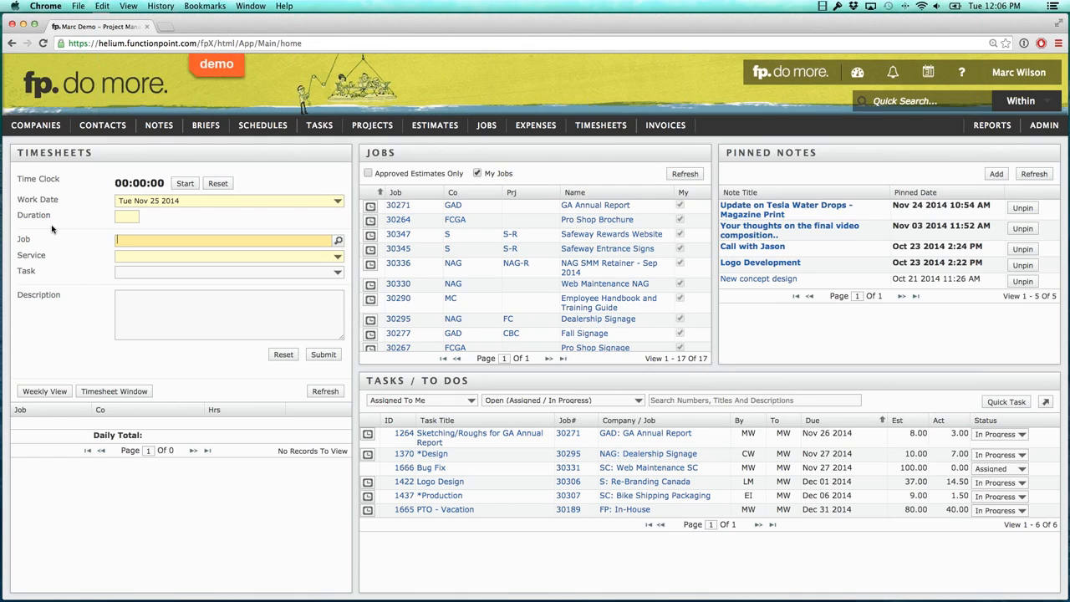
text(nag b)
key(Return)
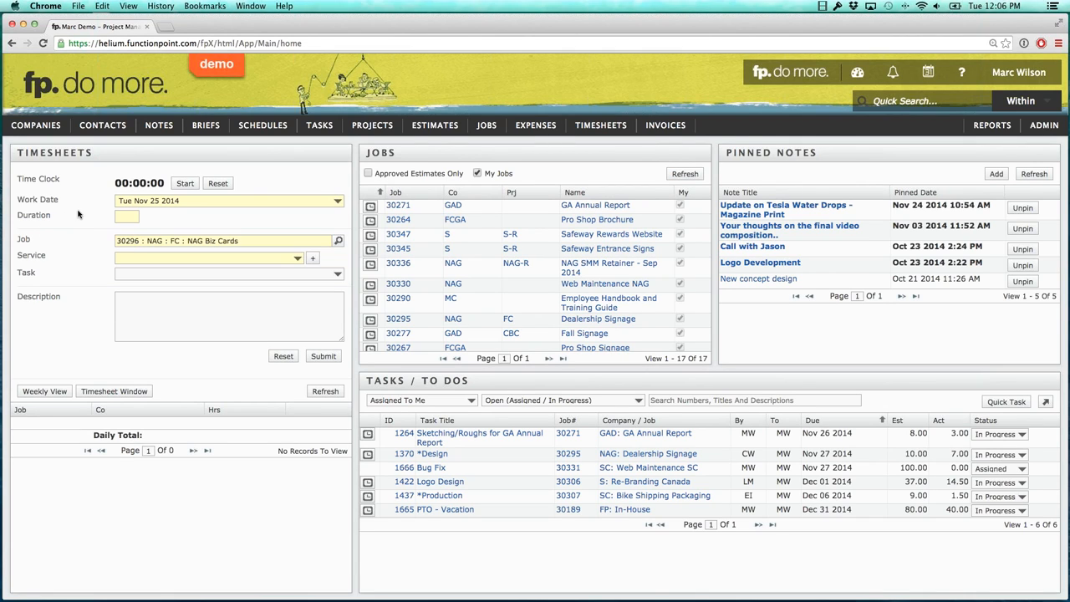
triple_click(167, 241)
key(BackSpace)
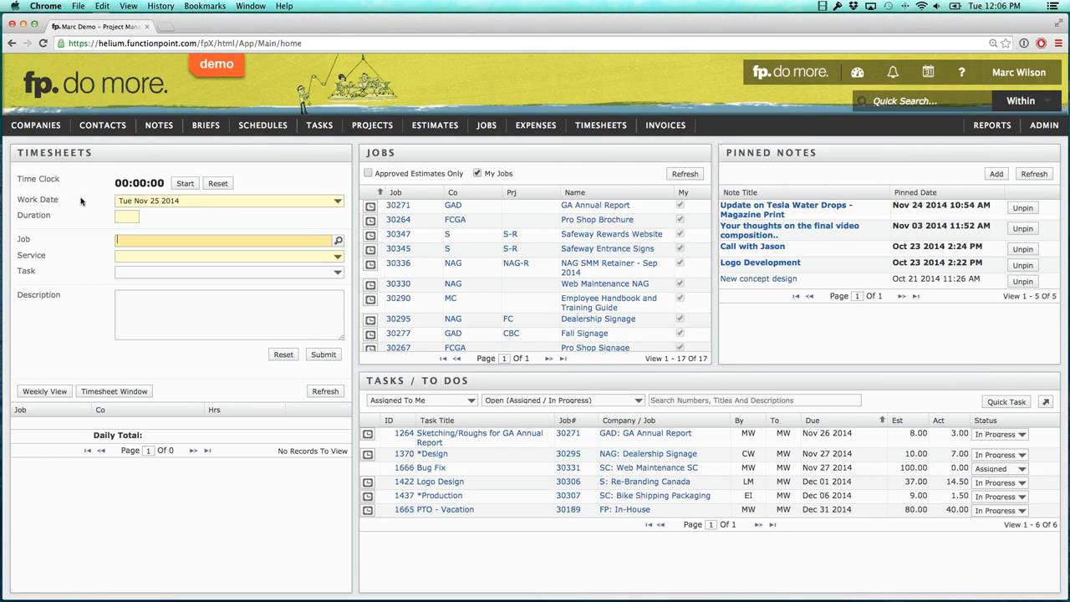
Step: Search the timesheet's jobs for "auto group" and close the list of matches without choosing one
text(auto group)
key(Tab)
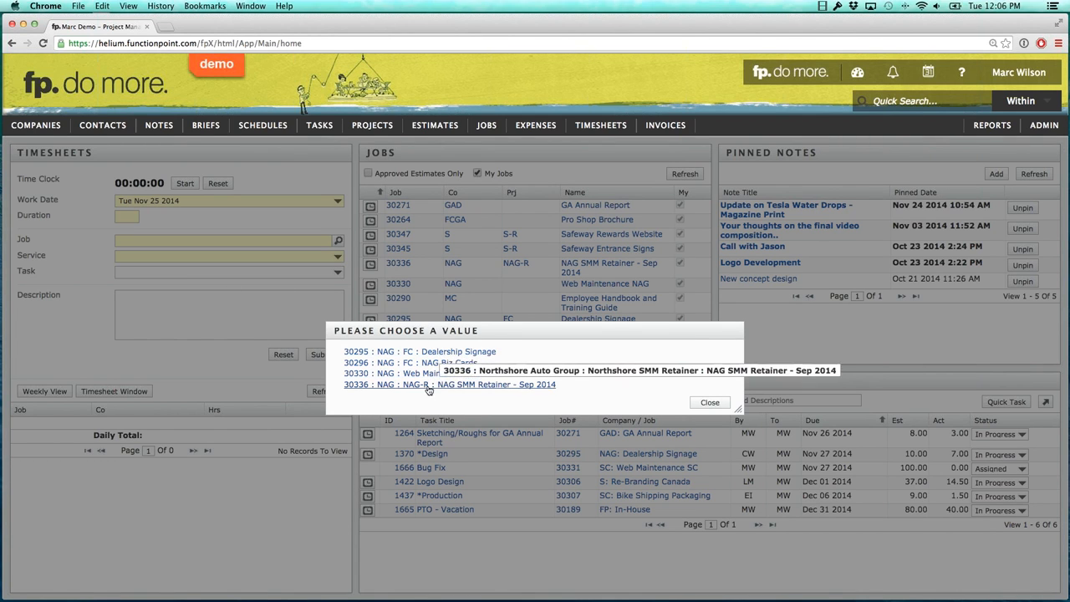
click(687, 406)
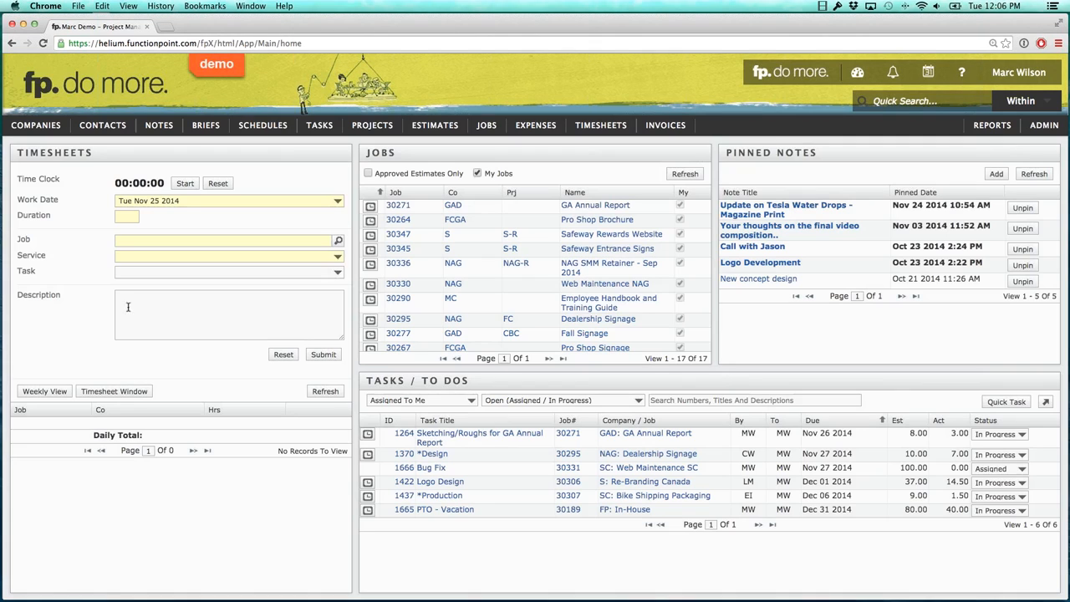
Step: Search the timesheet's jobs for "nag" and dismiss the matches without choosing one
click(125, 243)
text(nag)
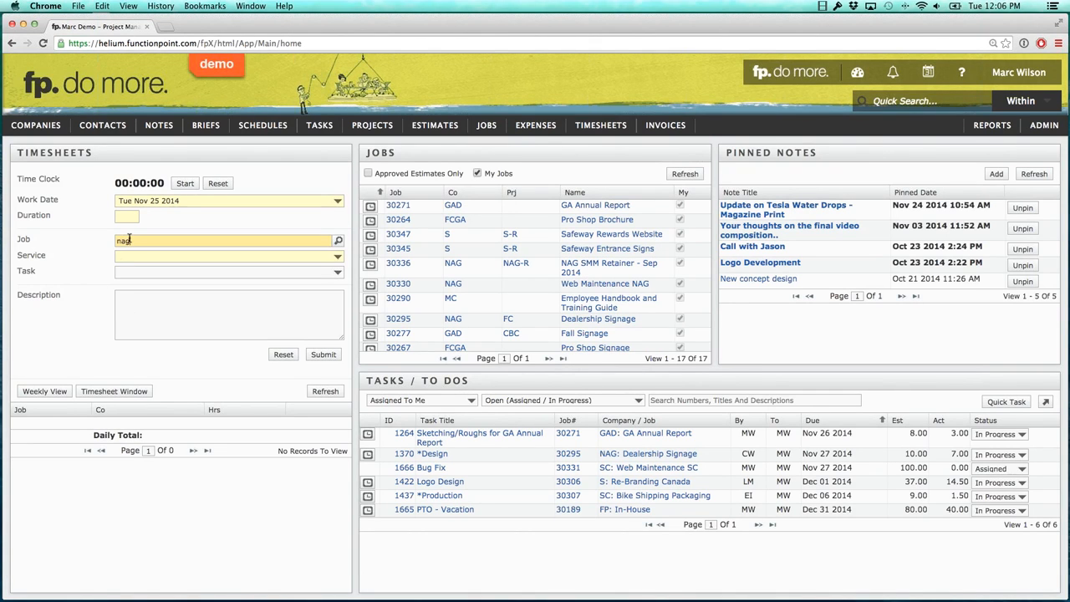
key(Tab)
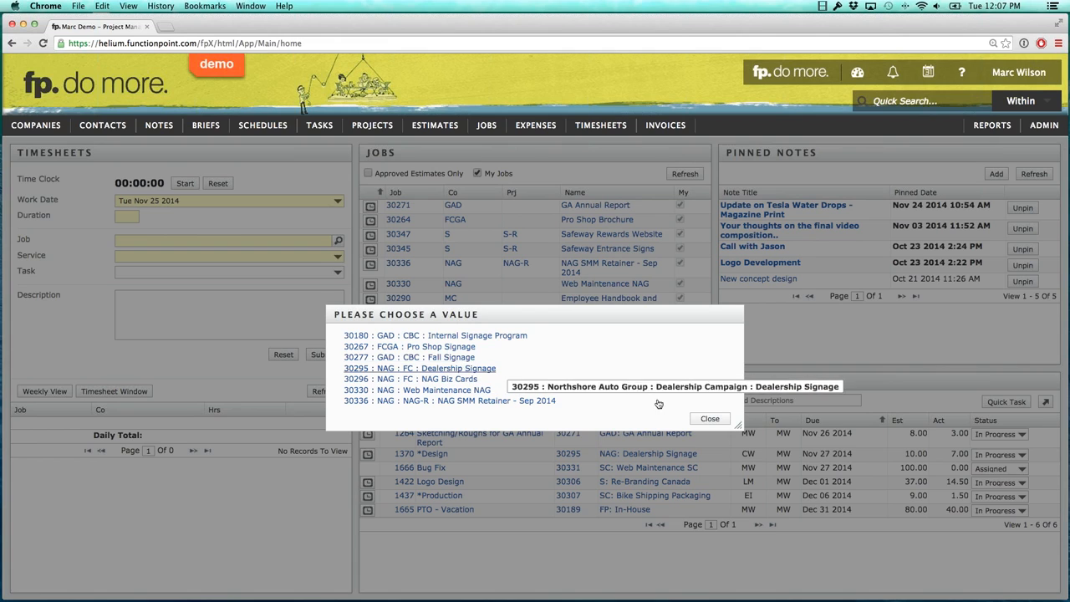
click(716, 421)
Step: Set the timesheet entry's job to NAG Biz Cards using "nag b" and its service to Research
click(224, 240)
text(nag b)
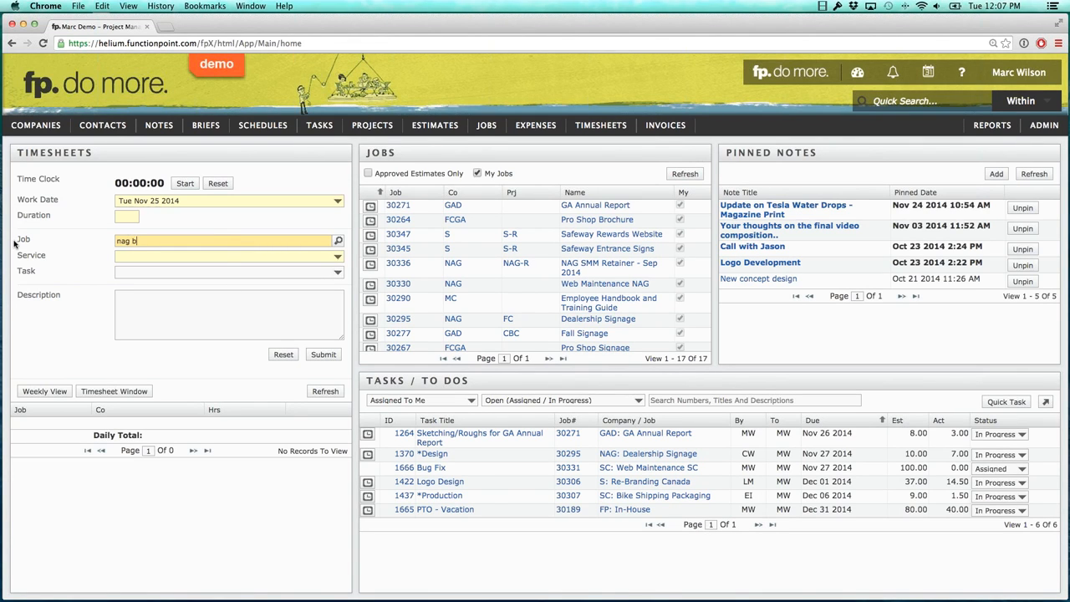
click(54, 233)
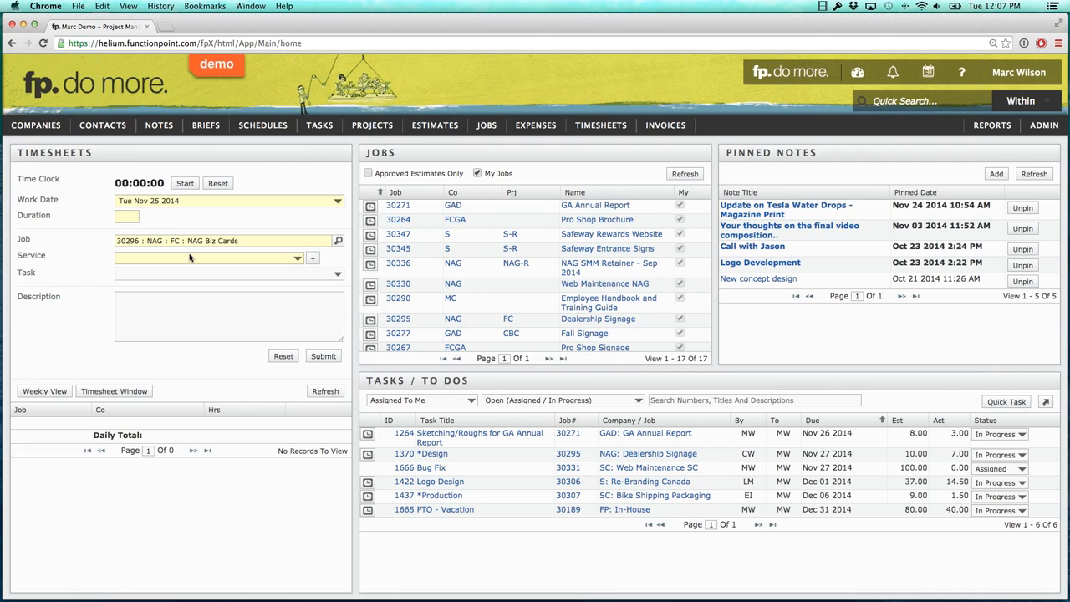
click(191, 257)
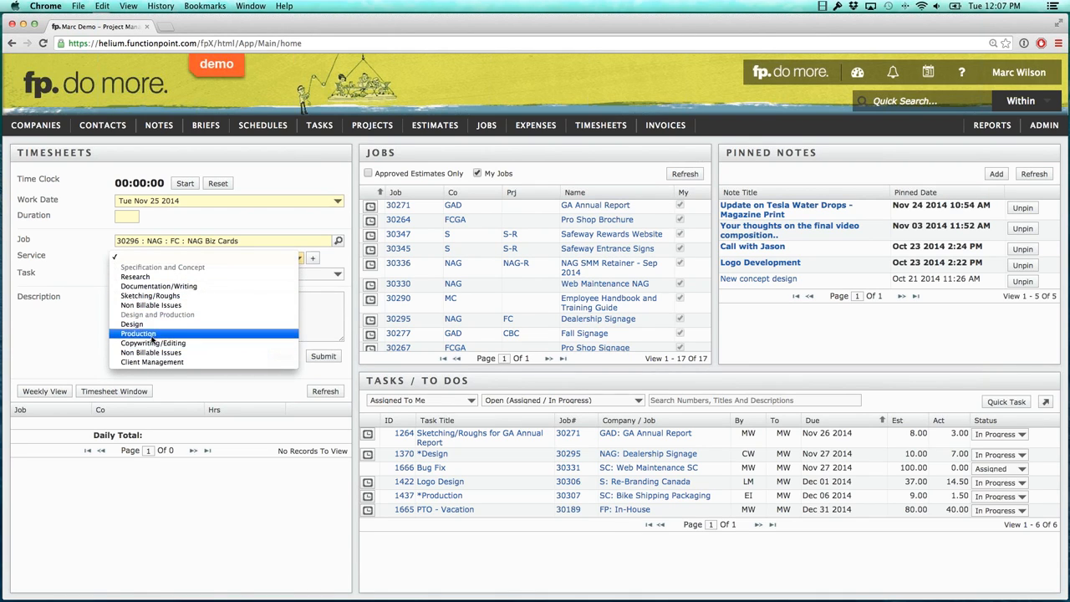
click(145, 277)
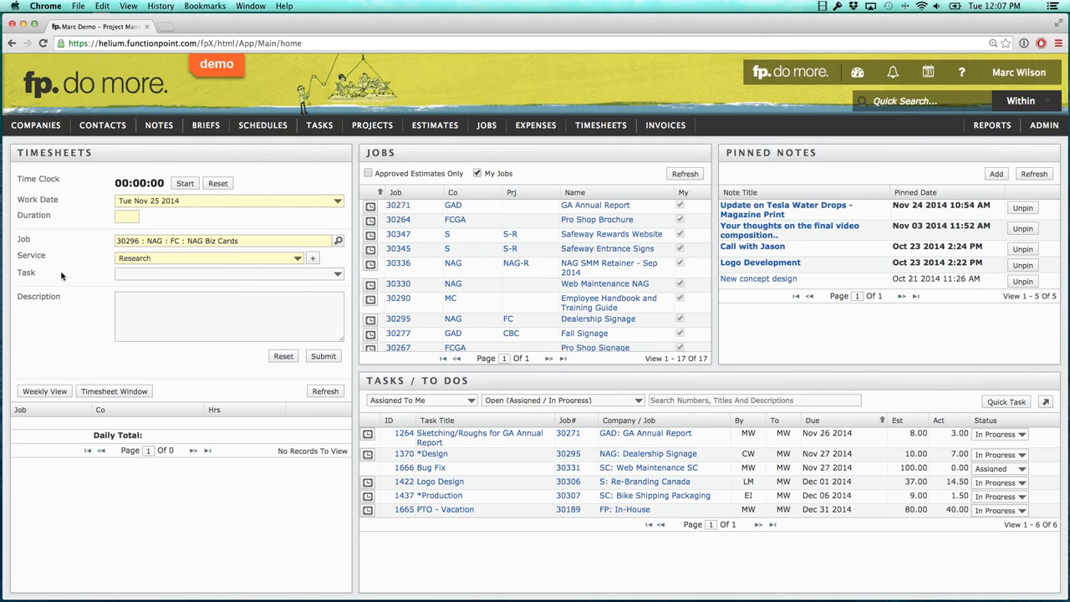
Step: Set the timesheet entry's duration to 1 hour and submit it
click(132, 218)
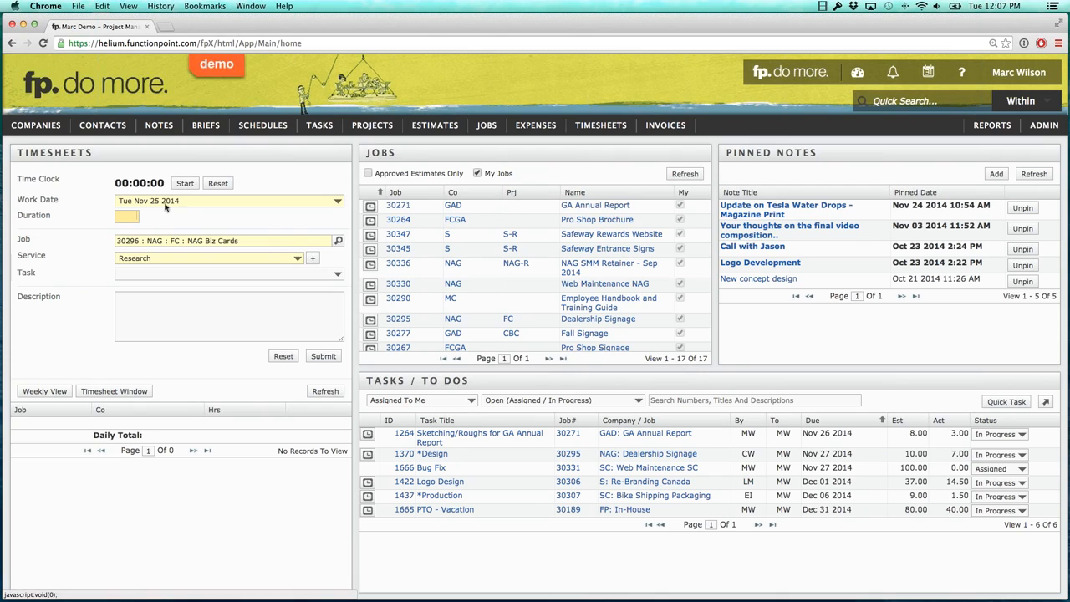
text(2)
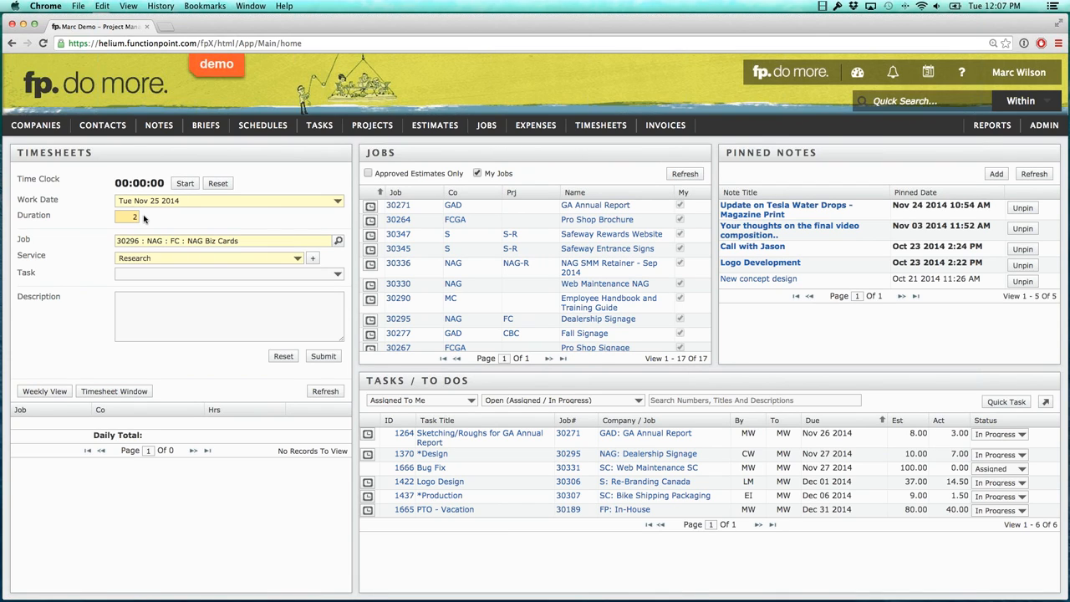
key(BackSpace)
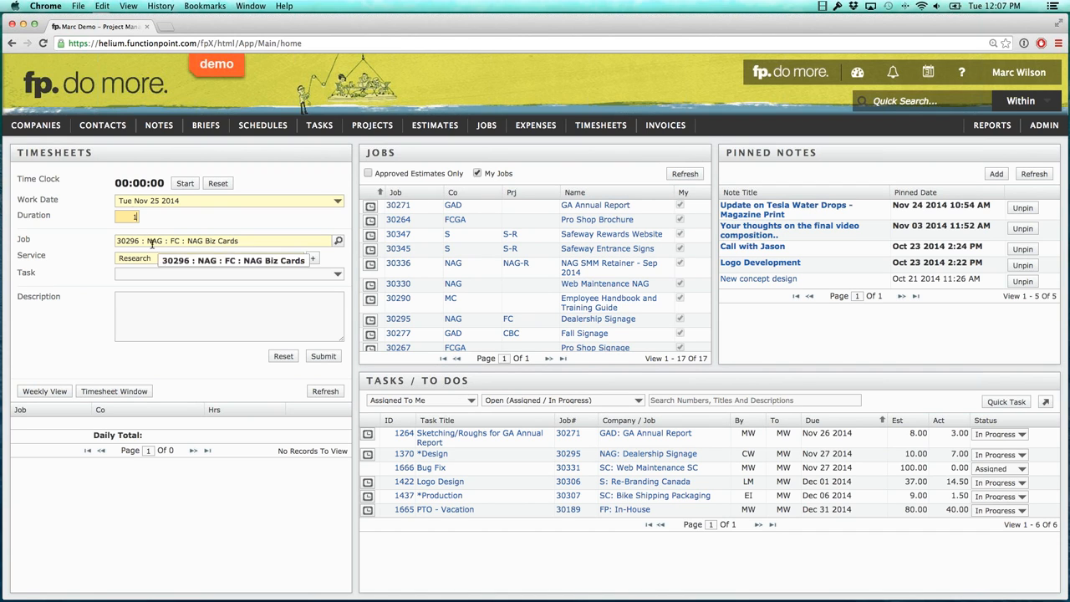
text(1)
click(322, 356)
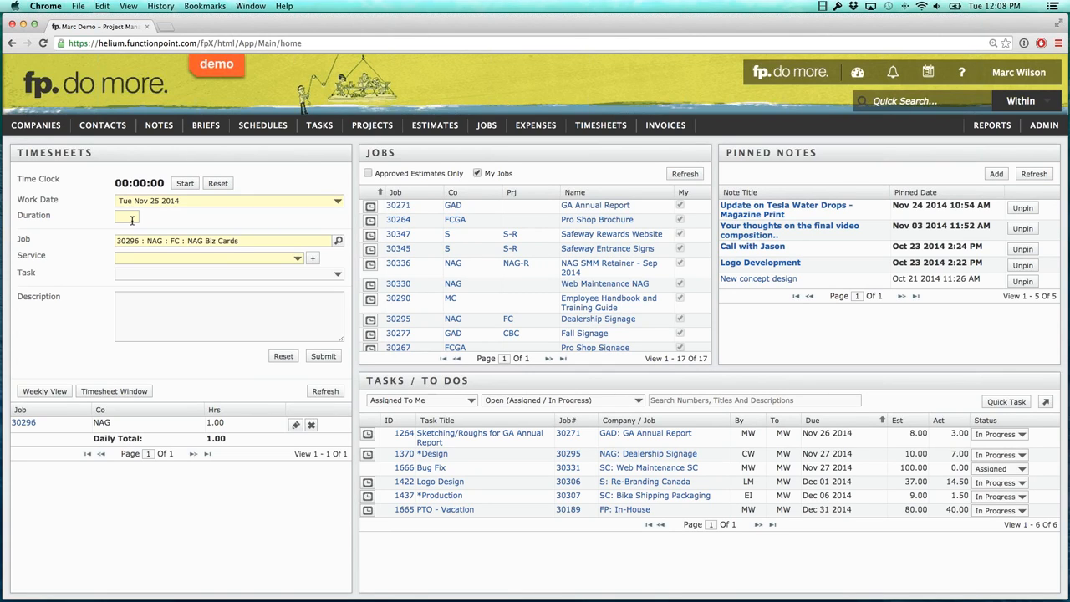
Step: Record time for a new timesheet entry with the time clock, pausing and resuming it before stopping it
click(183, 183)
click(182, 185)
click(185, 189)
click(184, 185)
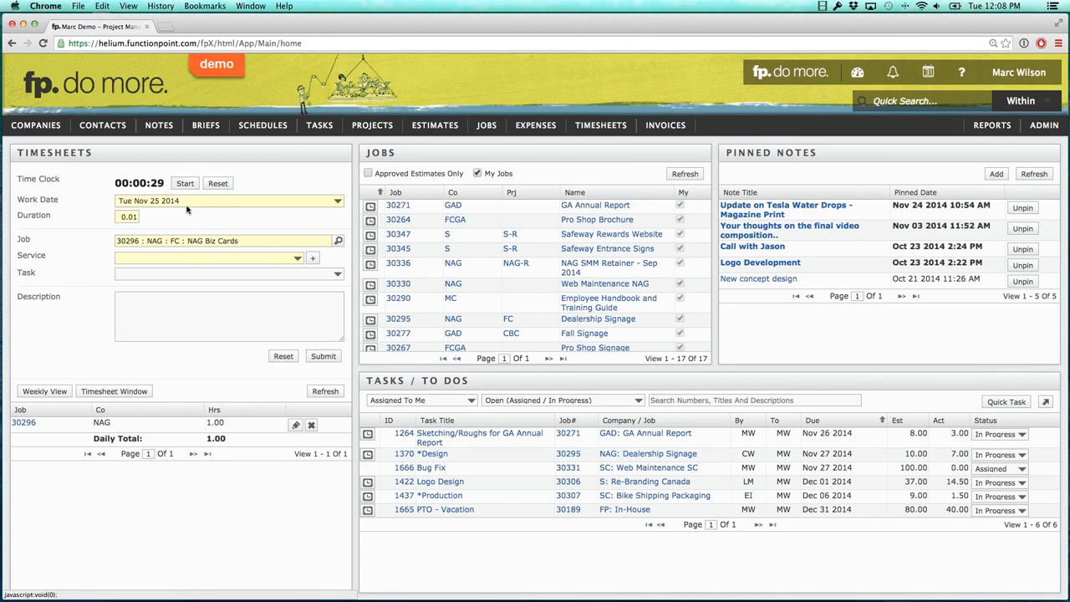
Step: Set the timesheet entry's job to Web Maintaince for GAI using "great at" and its service to Coordination
triple_click(189, 240)
text(great at)
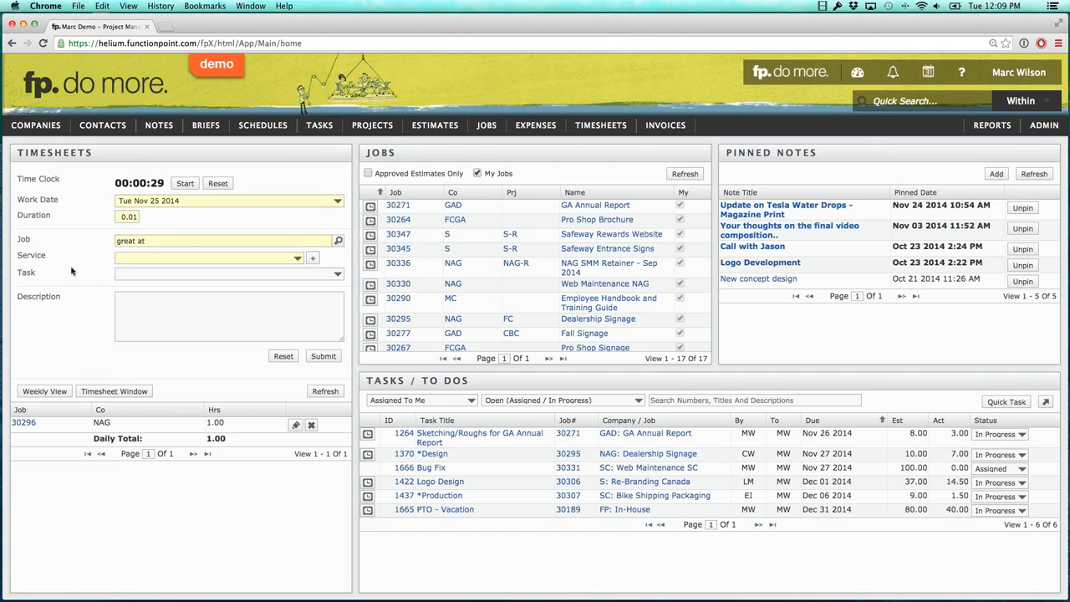
key(Return)
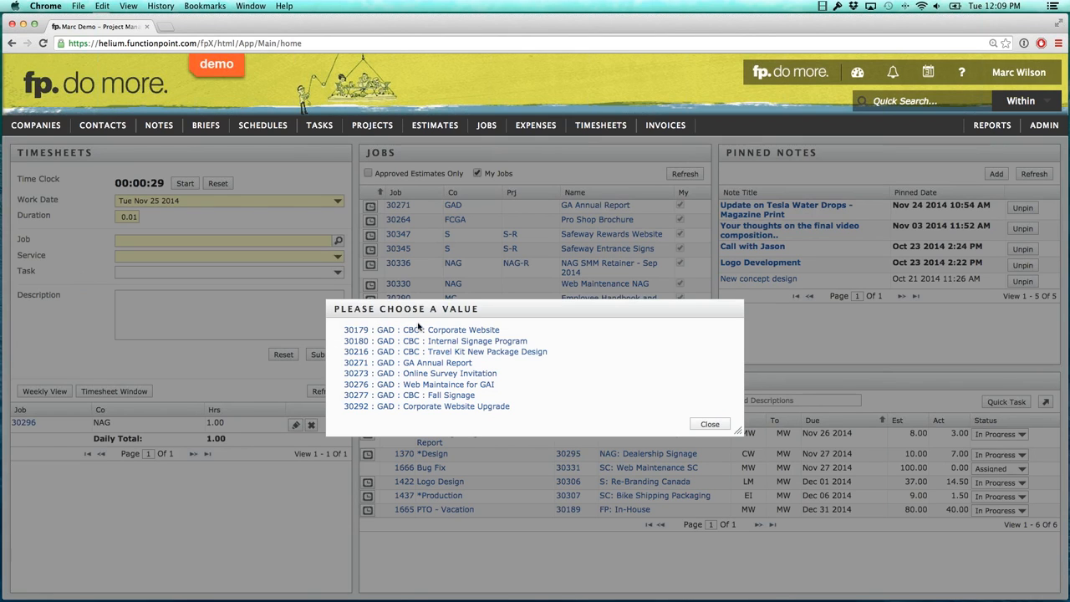
click(468, 384)
click(183, 257)
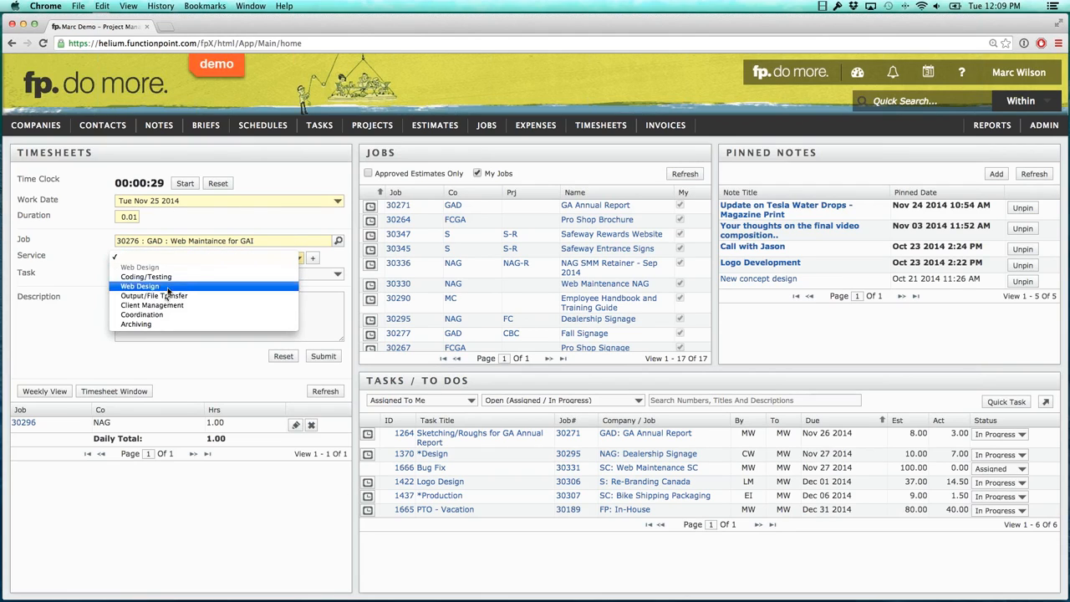
click(155, 314)
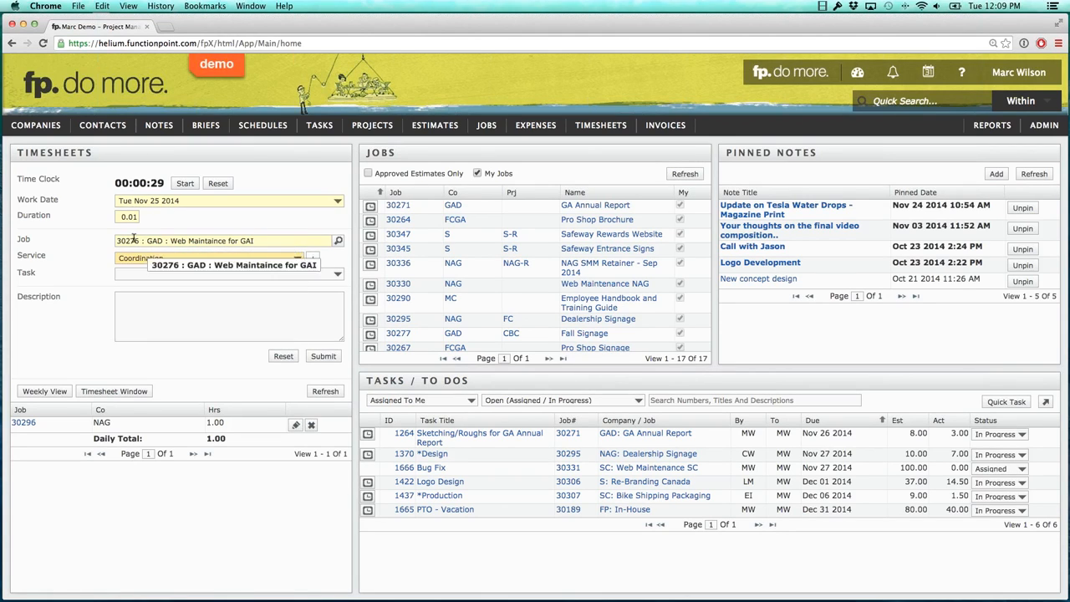
Step: Set the timesheet entry's duration to .25 hours, submit it and clear the carried-over job
click(142, 217)
text(.5)
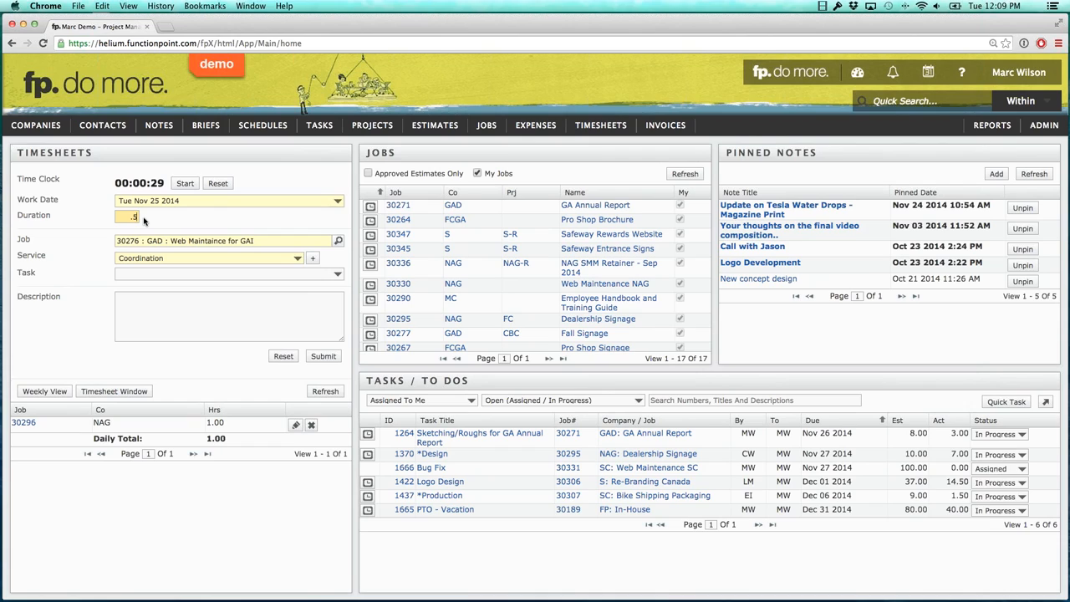
key(BackSpace)
key(BackSpace)
text(.25)
click(320, 356)
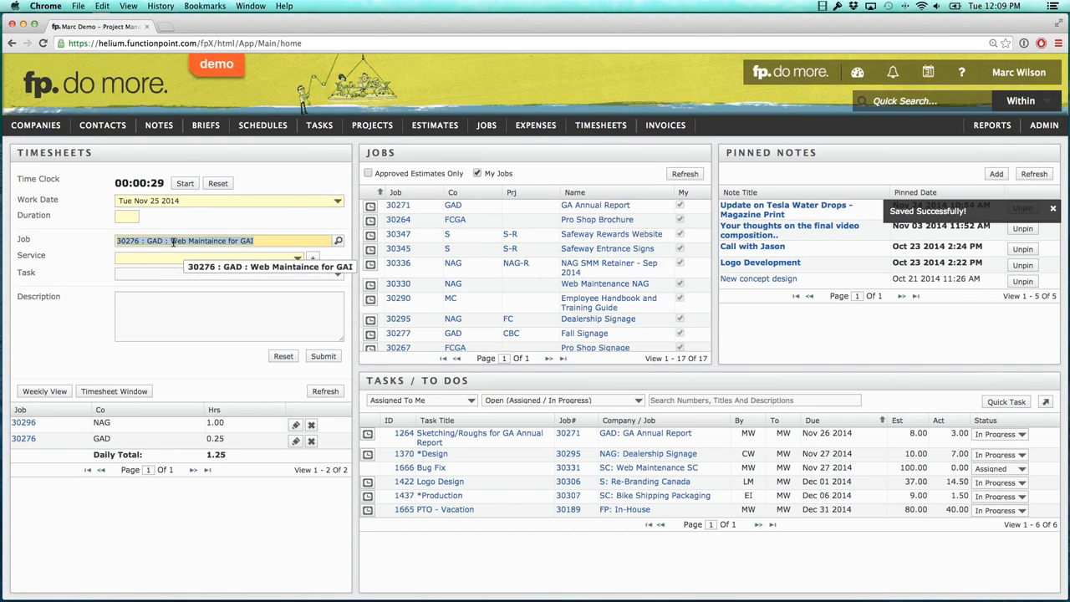
click(74, 219)
Step: Show everyone's jobs in the Jobs tile and restore the My Jobs filter
drag(368, 155, 398, 156)
click(393, 155)
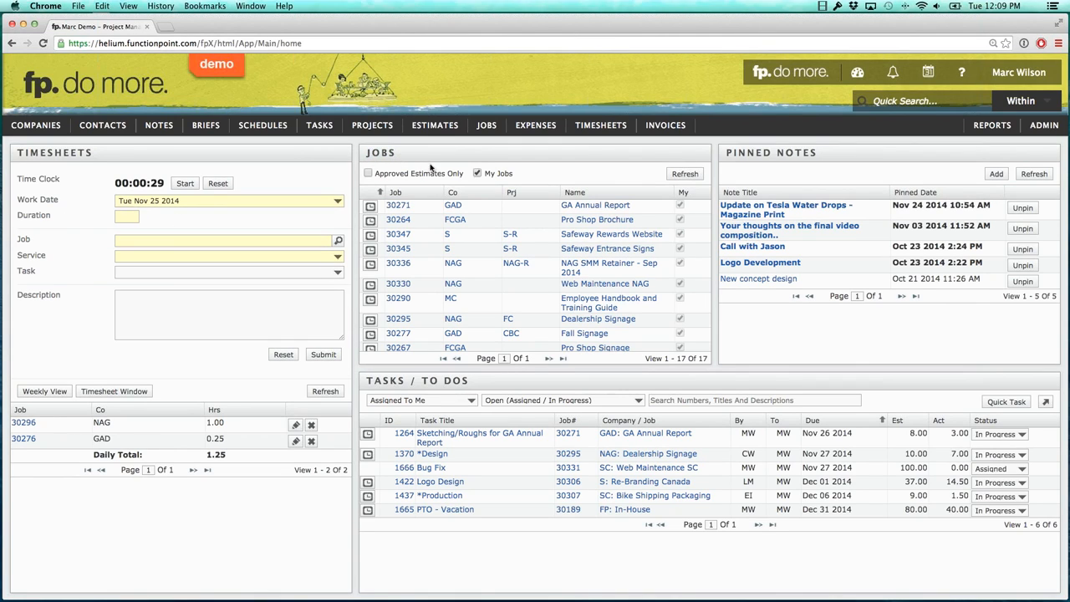
drag(485, 174, 512, 175)
click(509, 175)
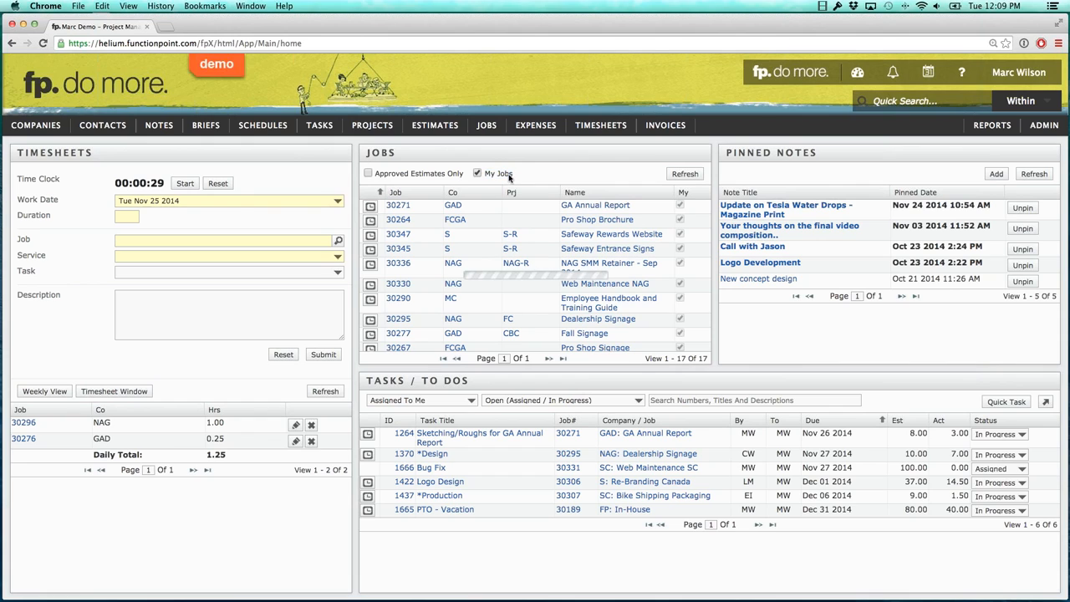
click(488, 175)
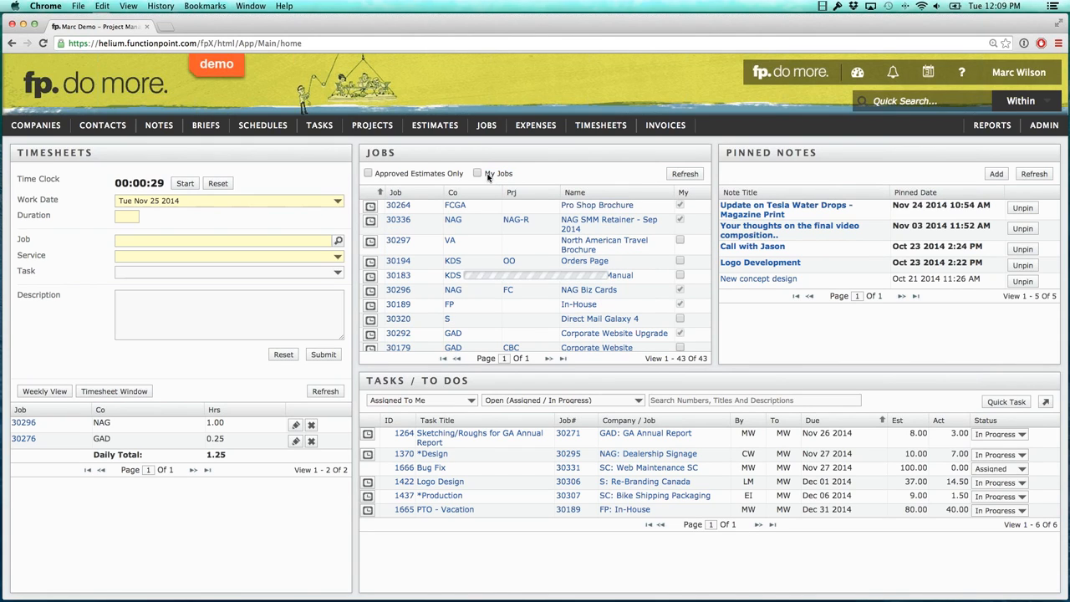
click(488, 174)
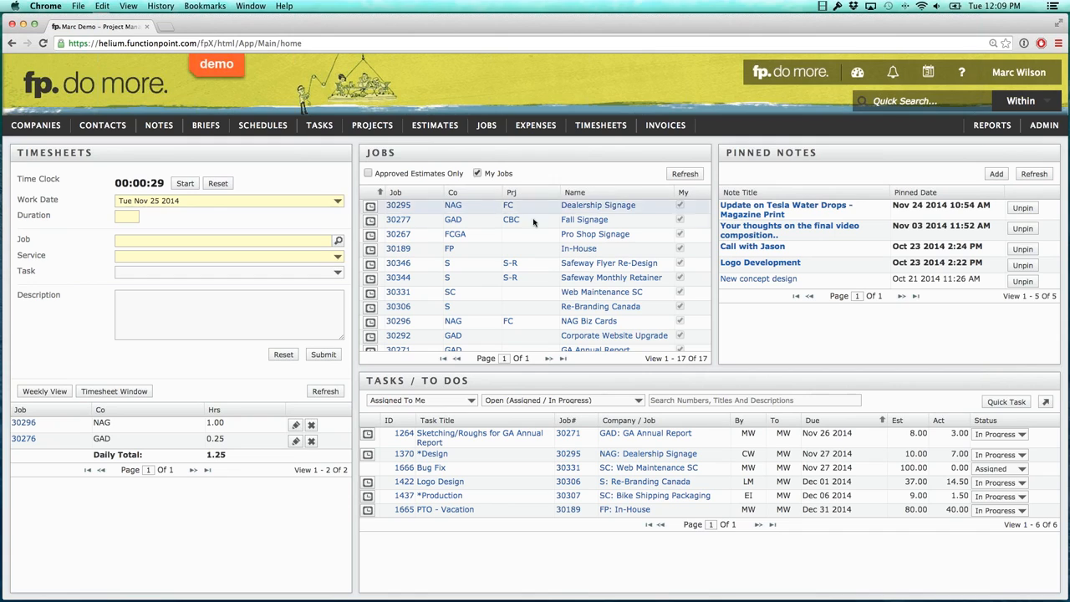
Step: List all jobs in the Jobs tile and mark Pre Course Manual, Amex Facebook Ad and Annual Motorcycle Show as my jobs
click(477, 173)
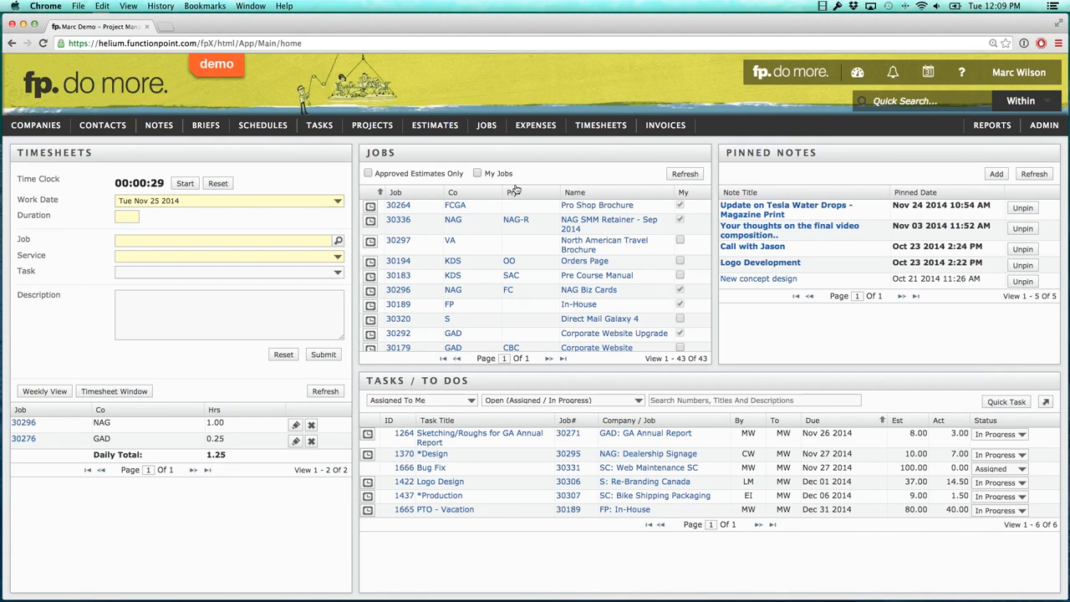
scroll(631, 245, down, 3)
scroll(635, 250, down, 2)
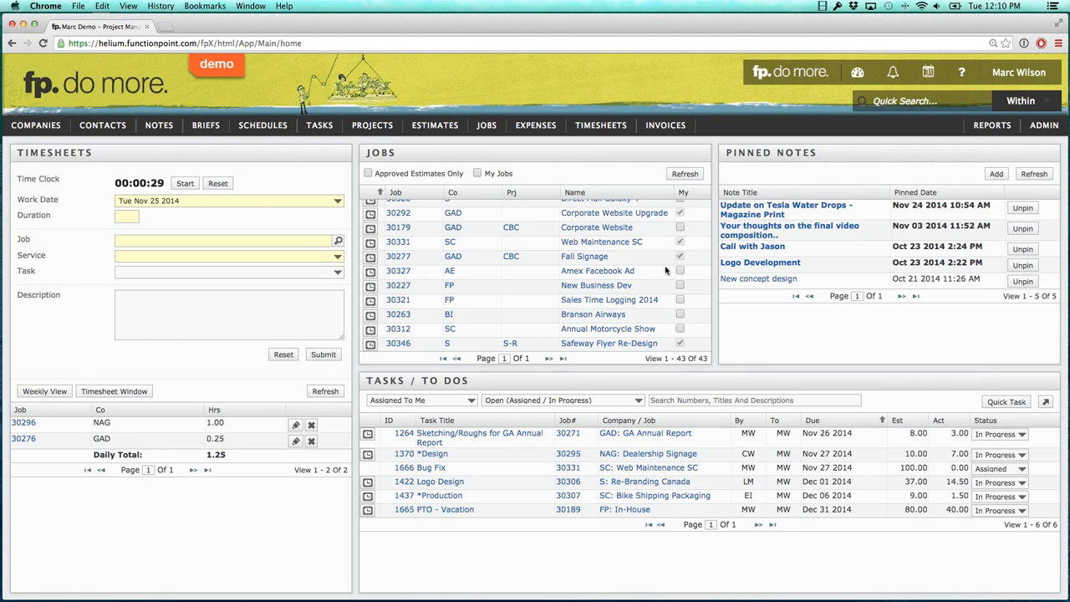
scroll(616, 275, up, 1)
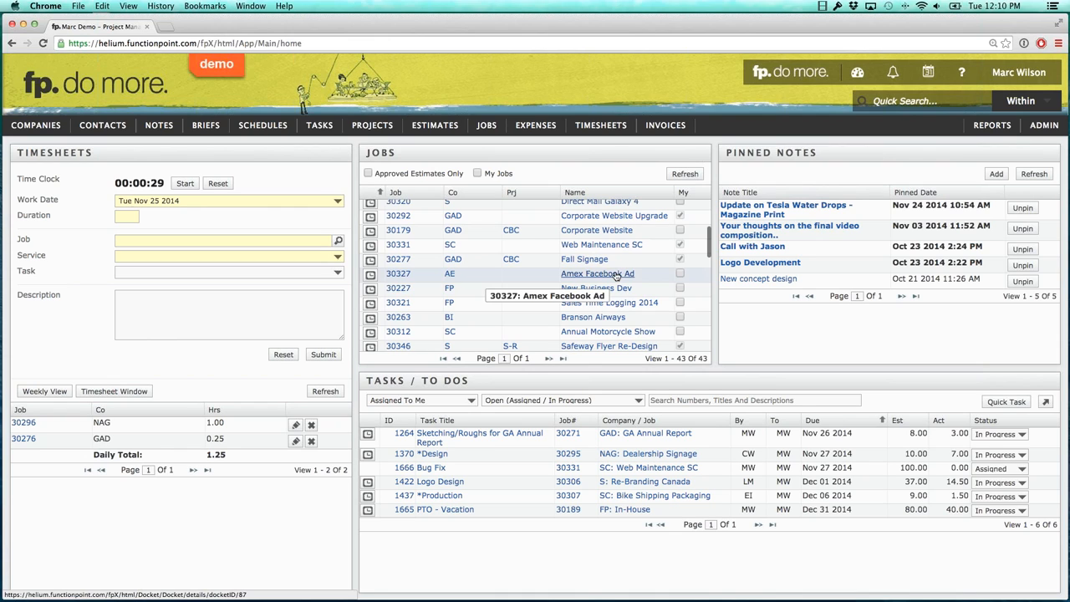
scroll(616, 275, up, 3)
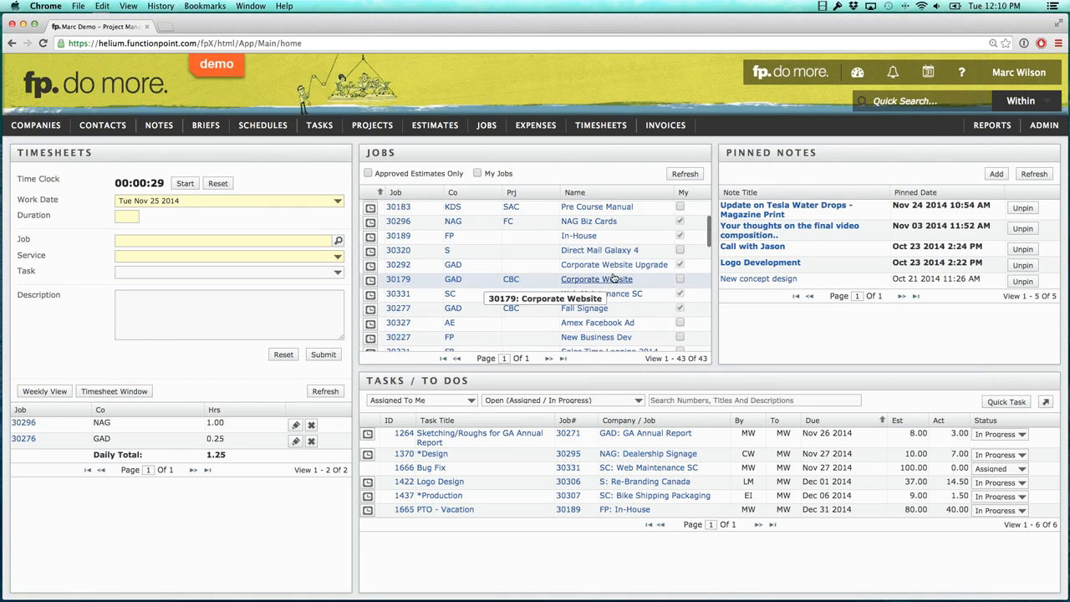
scroll(614, 275, up, 3)
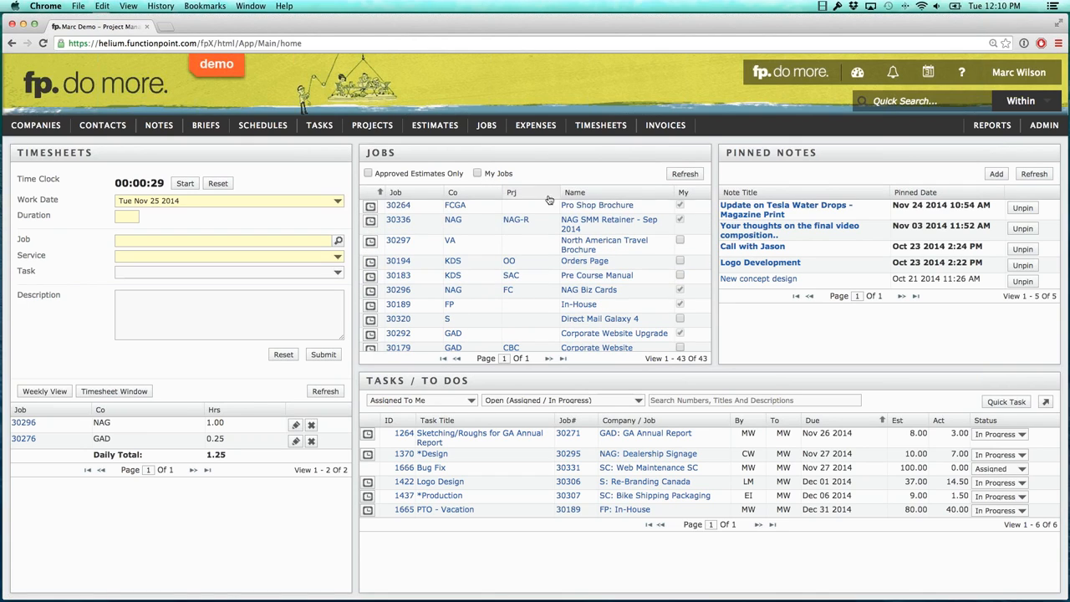
scroll(657, 268, down, 1)
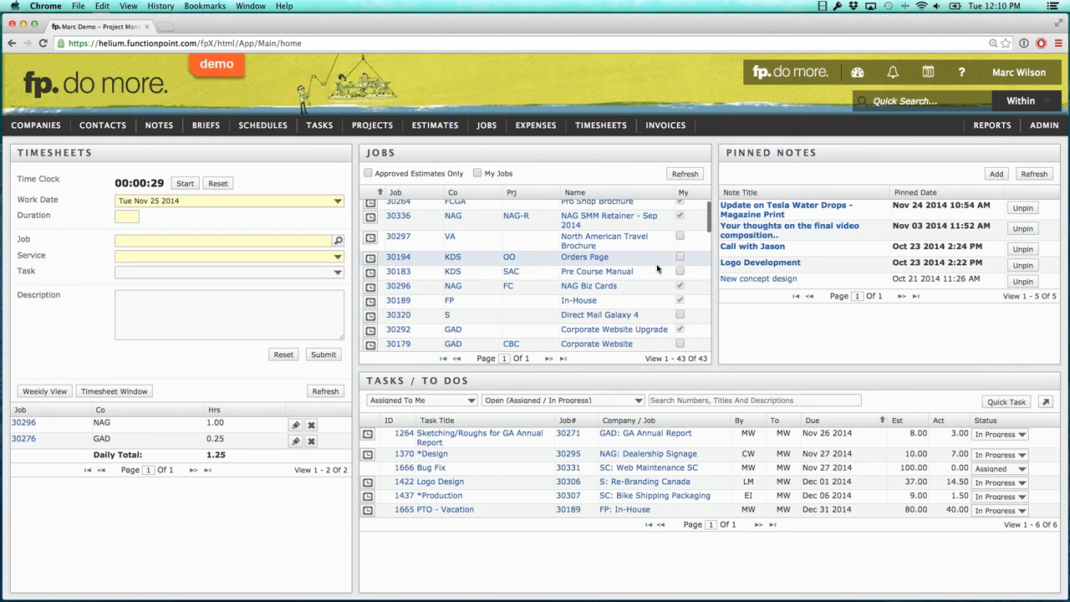
click(680, 264)
scroll(679, 320, down, 4)
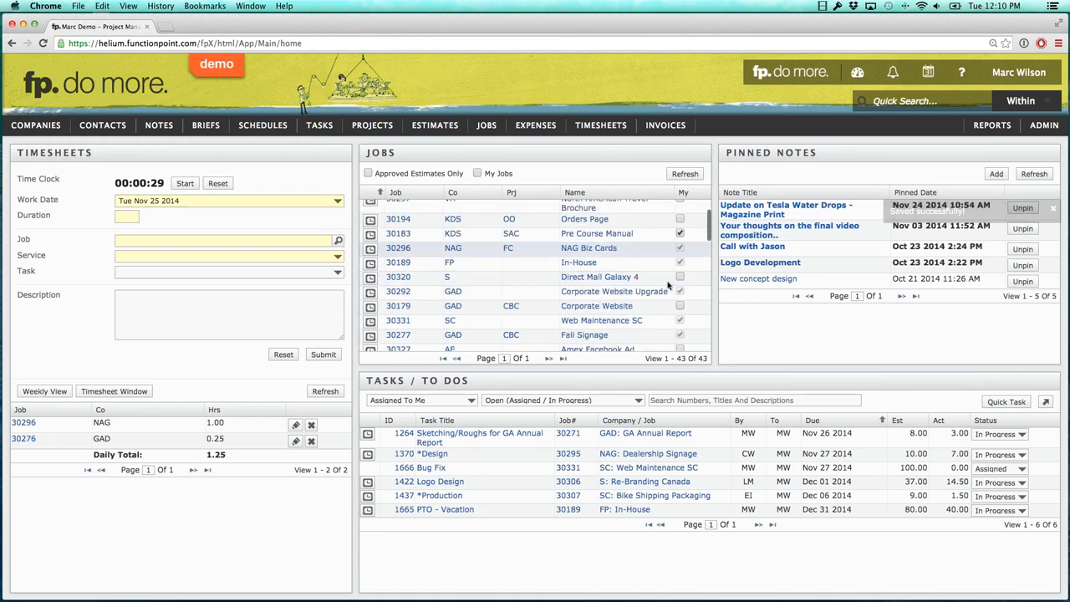
click(680, 318)
scroll(678, 322, down, 3)
click(679, 326)
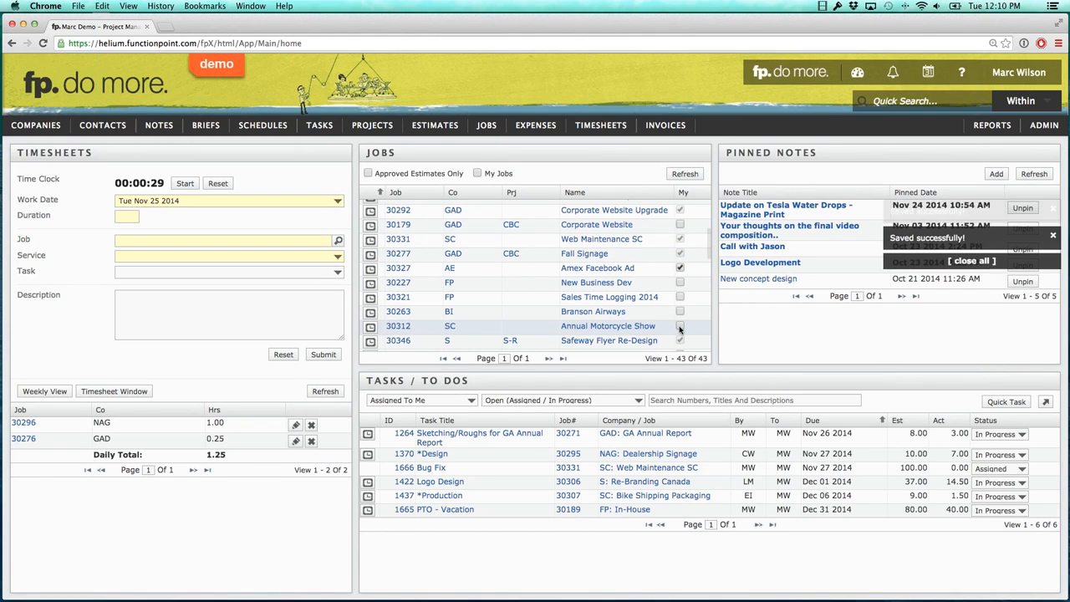
Step: Limit the Jobs tile to My Jobs and unmark Pre Course Manual as one of them
click(478, 174)
scroll(675, 270, down, 5)
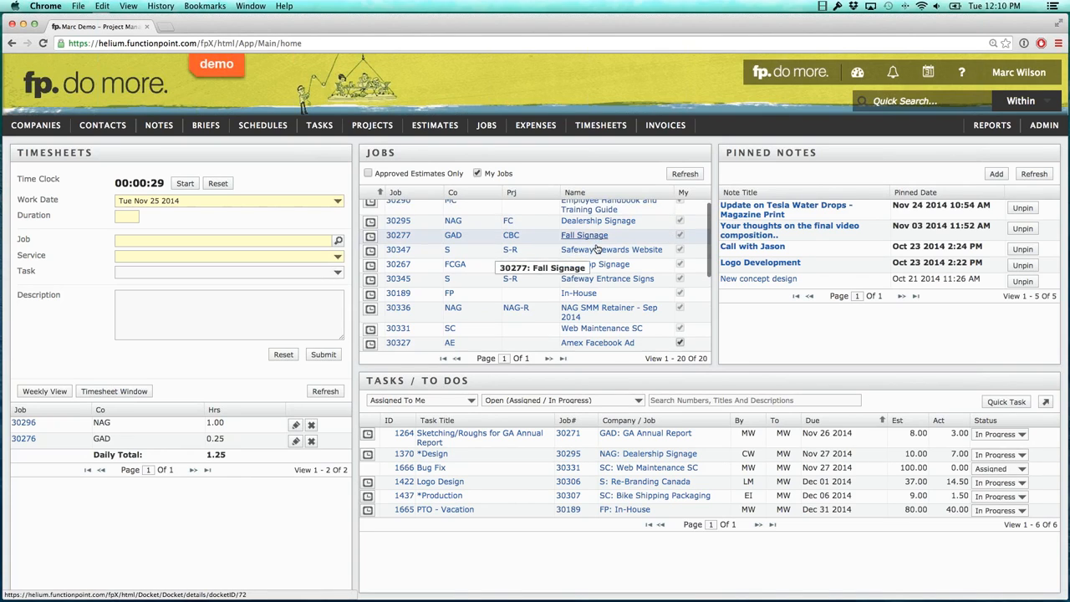
scroll(669, 288, down, 5)
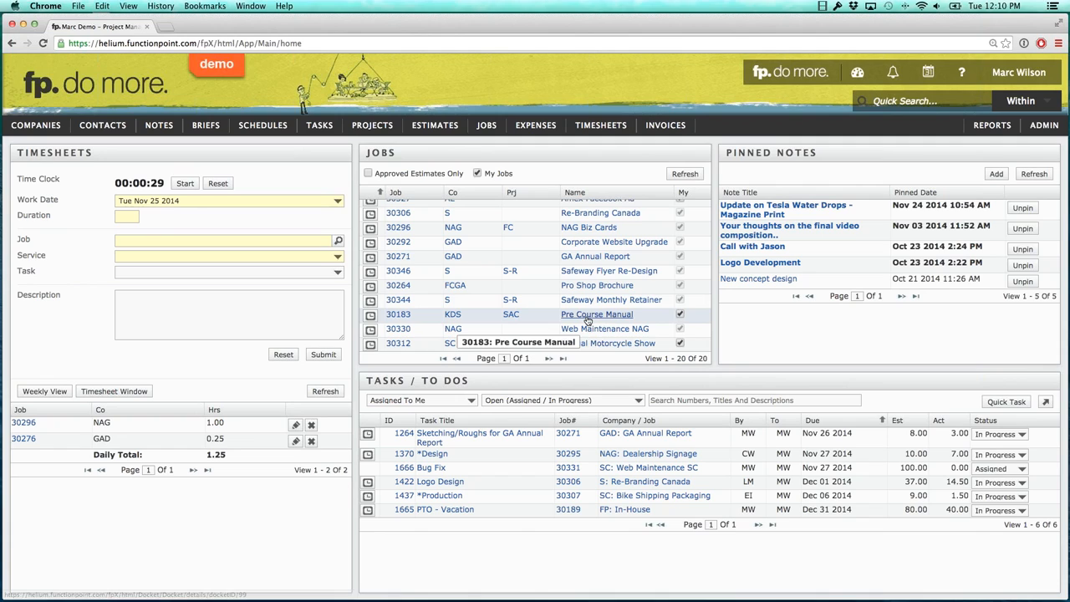
click(680, 315)
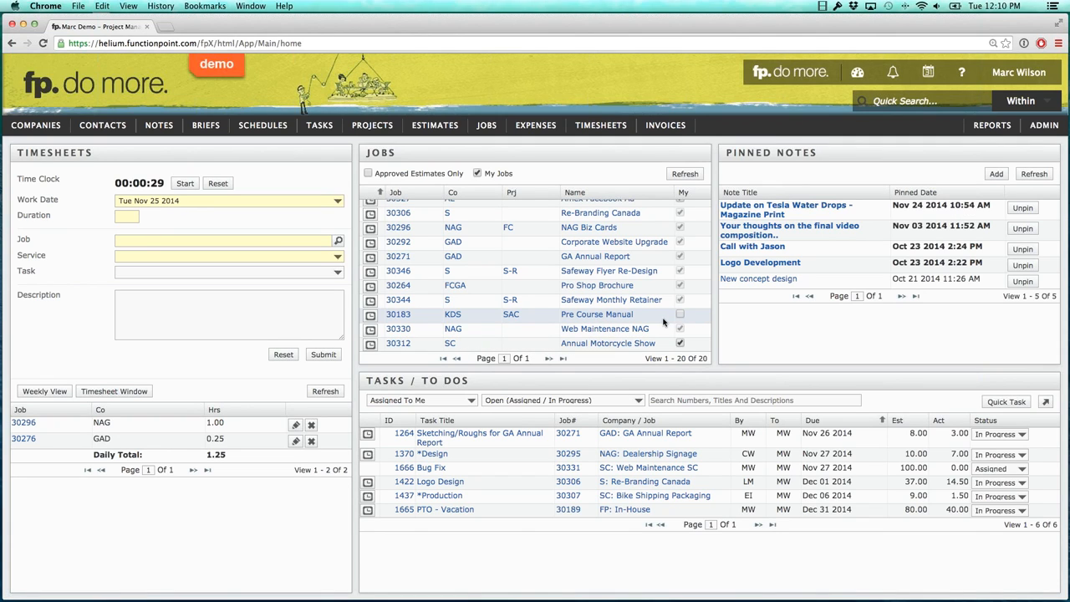
Step: Log .5 hours of Documentation/Writing on the Fall Signage job, starting the timesheet entry from the Jobs tile, and submit it
scroll(652, 313, up, 3)
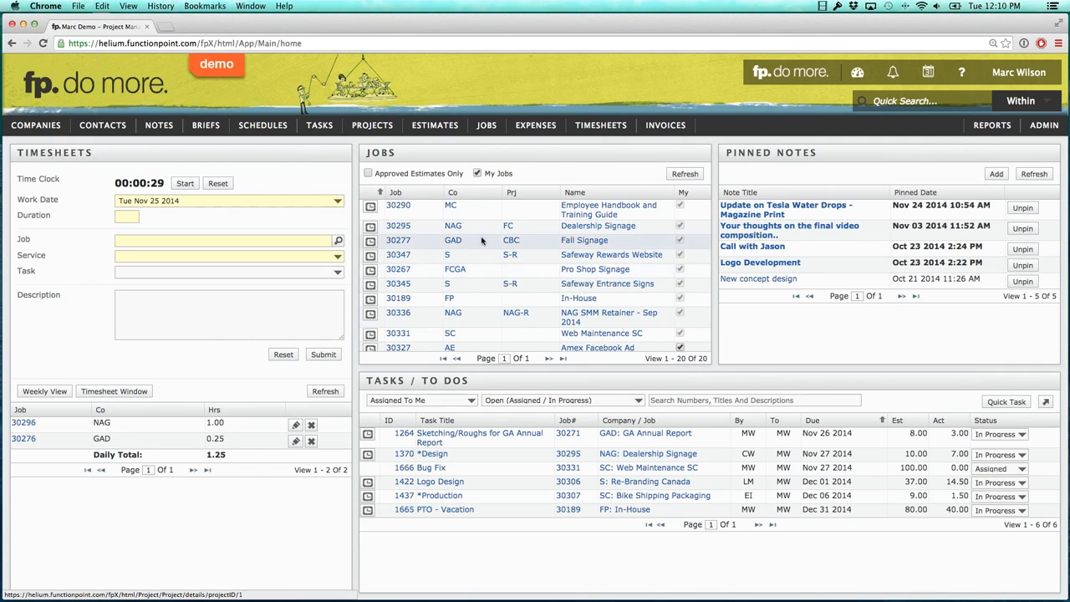
click(371, 241)
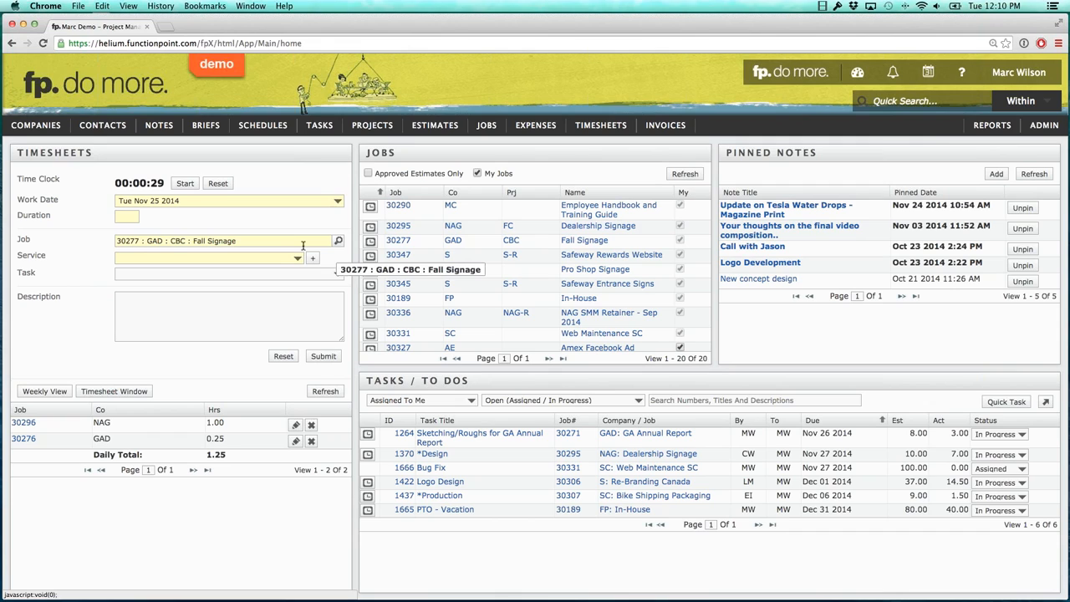
click(217, 259)
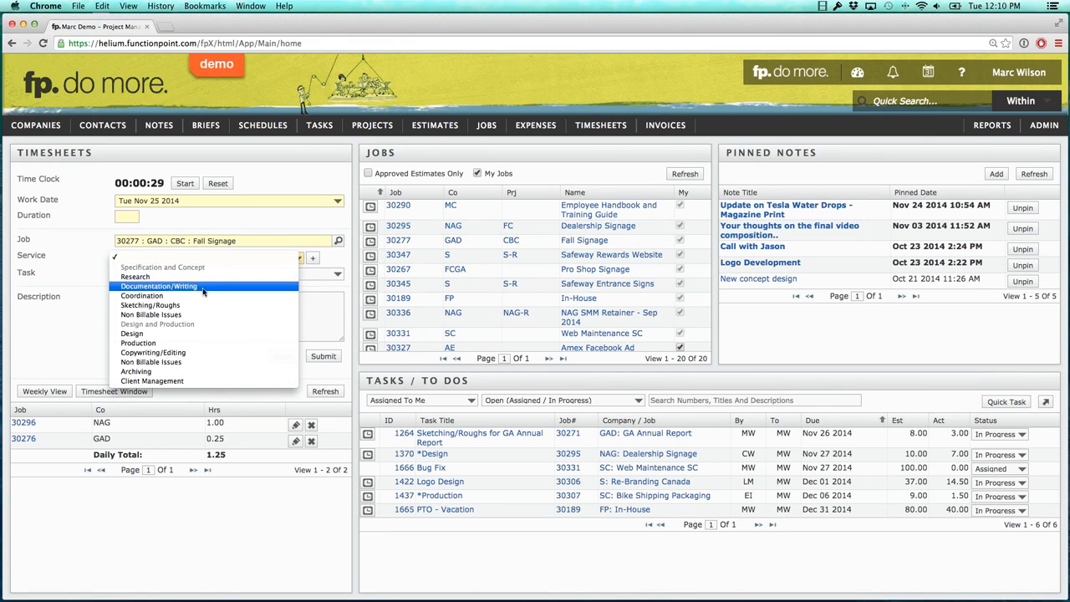
click(198, 286)
click(122, 216)
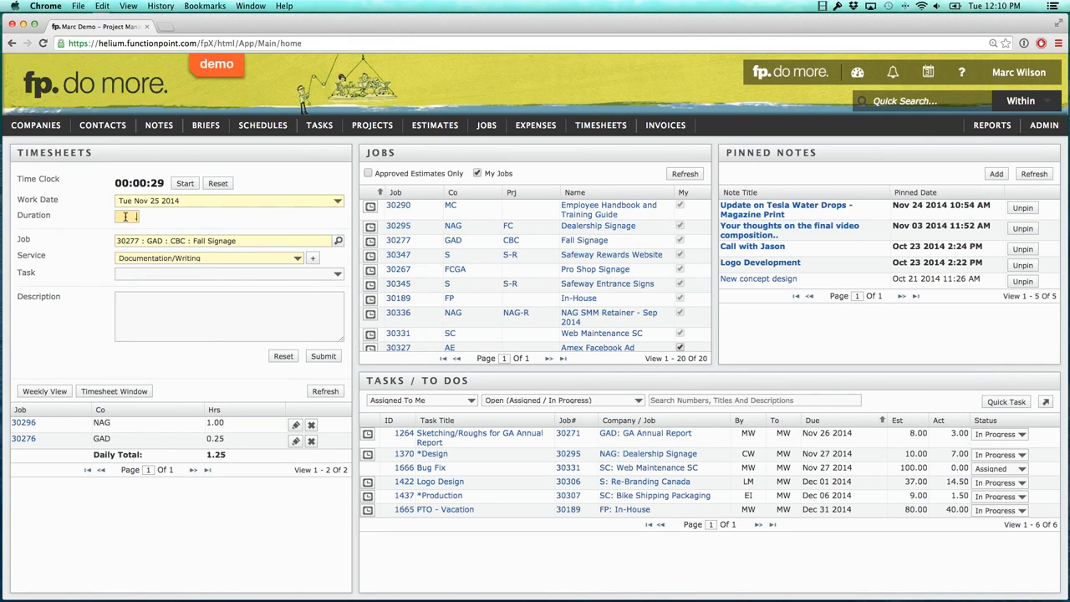
text(.5)
click(323, 356)
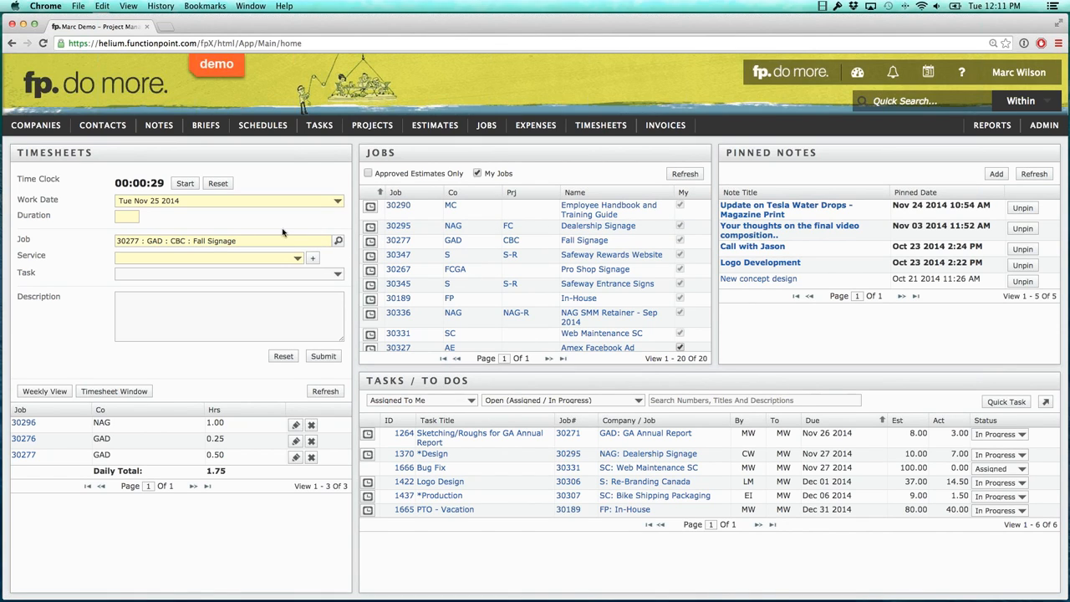
Step: Clear the Fall Signage job from the new timesheet entry
drag(22, 257, 35, 275)
click(35, 275)
click(133, 240)
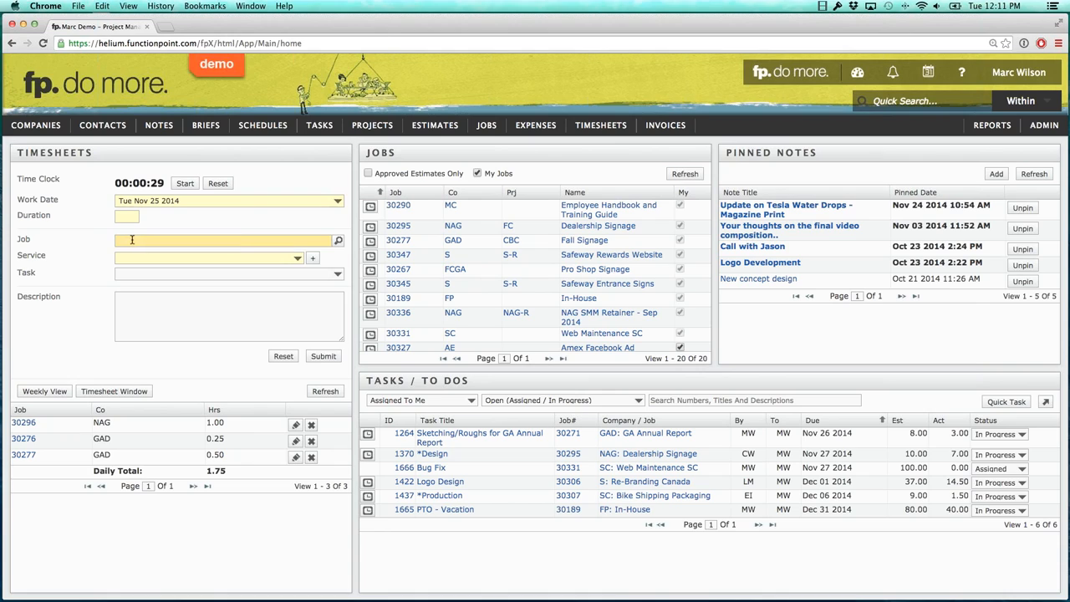
click(89, 242)
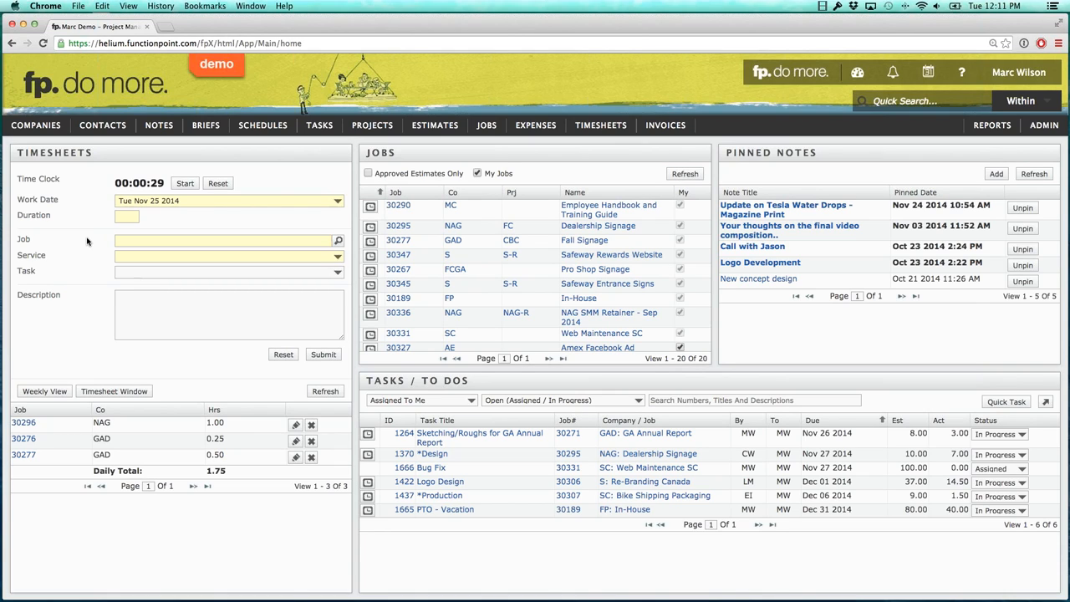
drag(16, 270, 36, 272)
click(33, 271)
drag(365, 378, 483, 380)
click(482, 380)
Step: Start a timesheet entry from the Sketching/Roughs for GA Annual Report task and append "--" and "did this did that" on new lines of its description
mouse_move(431, 469)
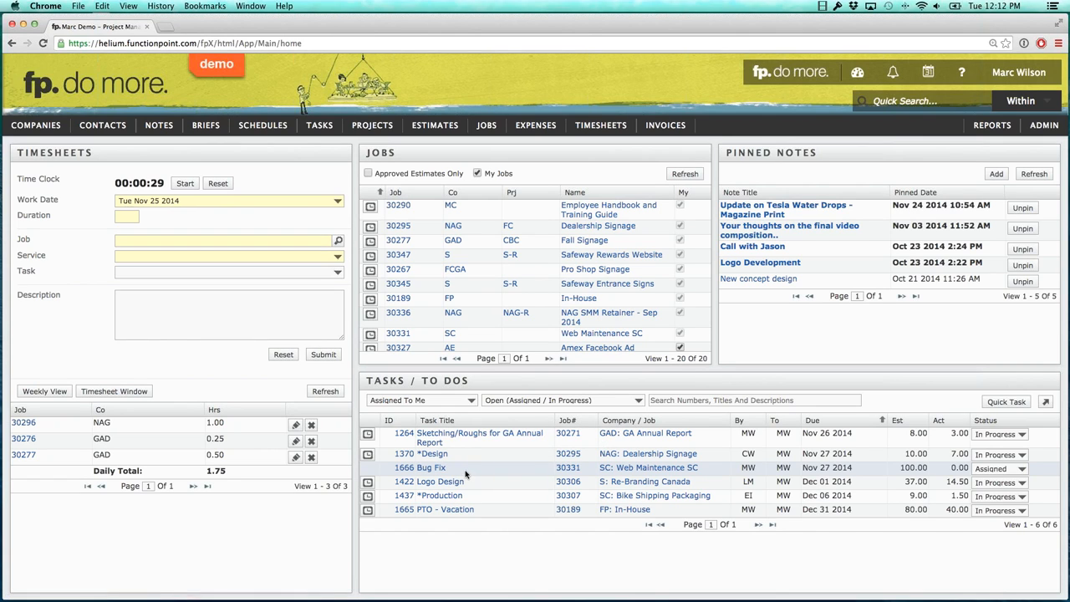
mouse_move(435, 444)
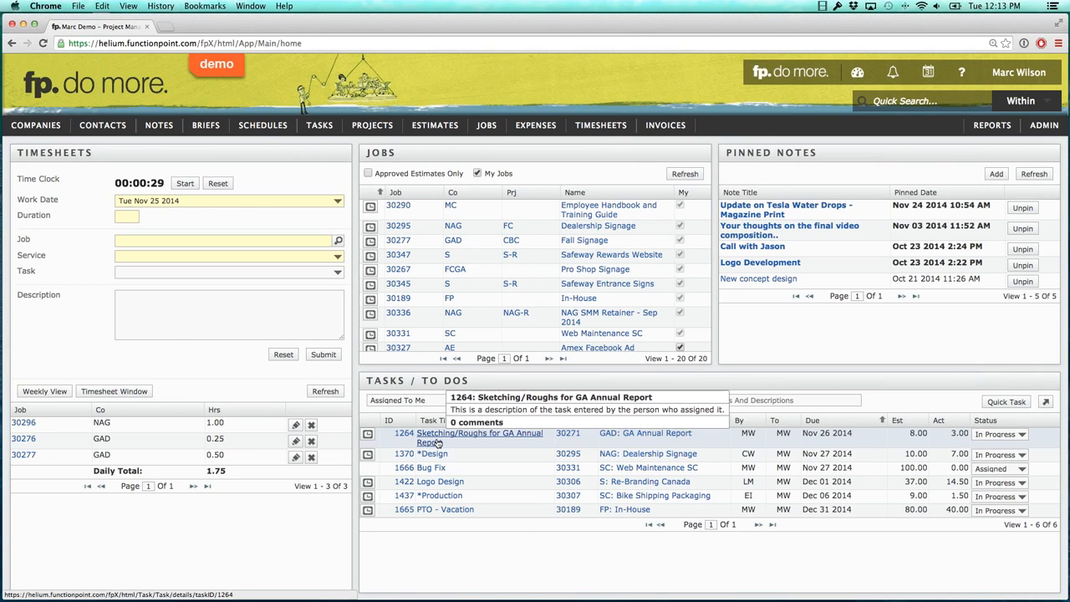
mouse_move(648, 438)
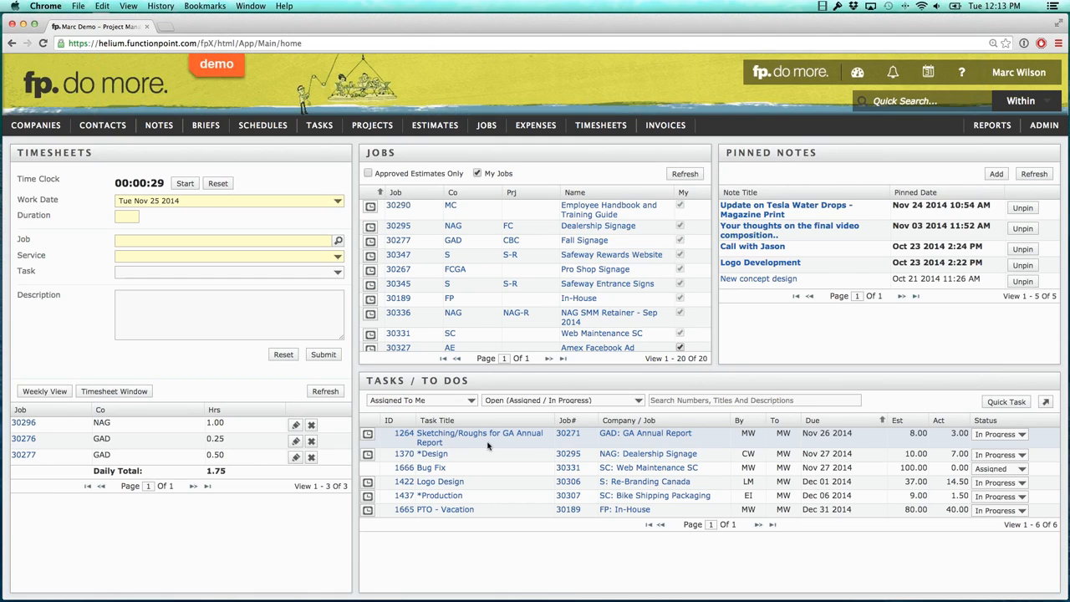
click(366, 436)
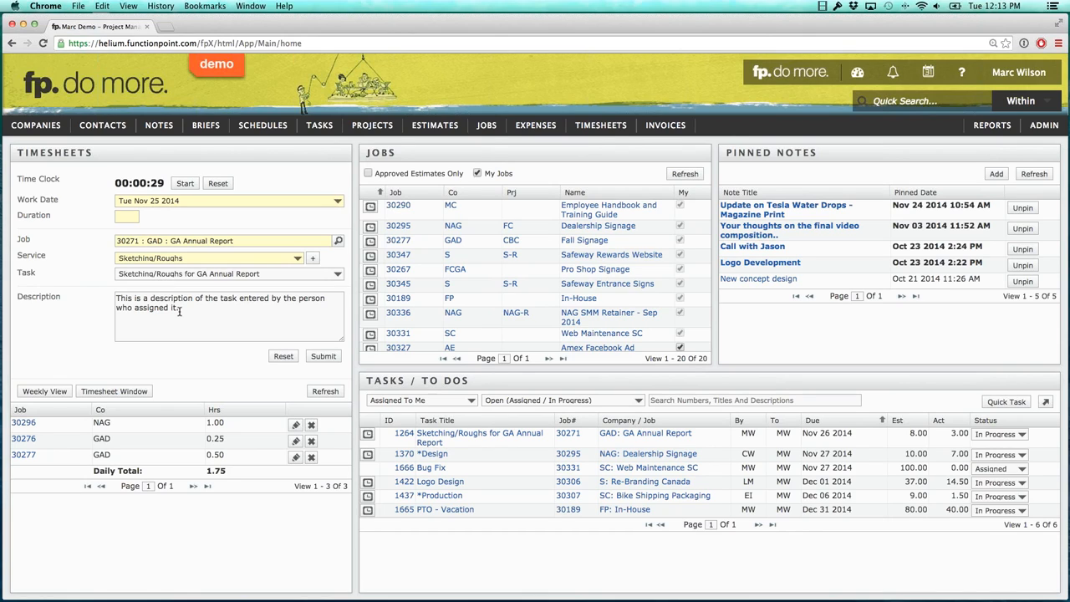
drag(179, 311, 52, 294)
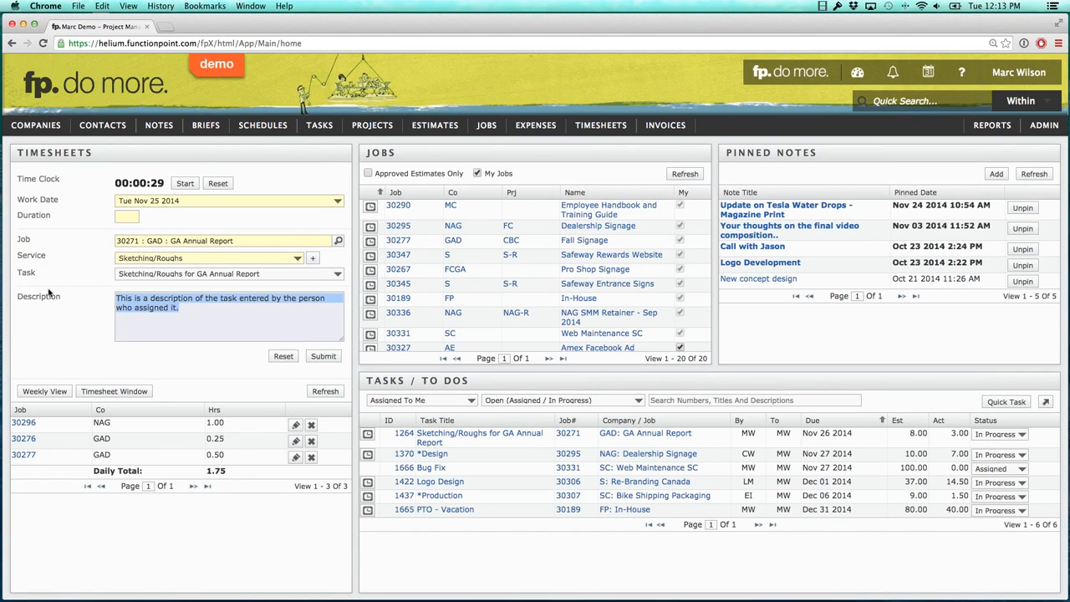
click(170, 306)
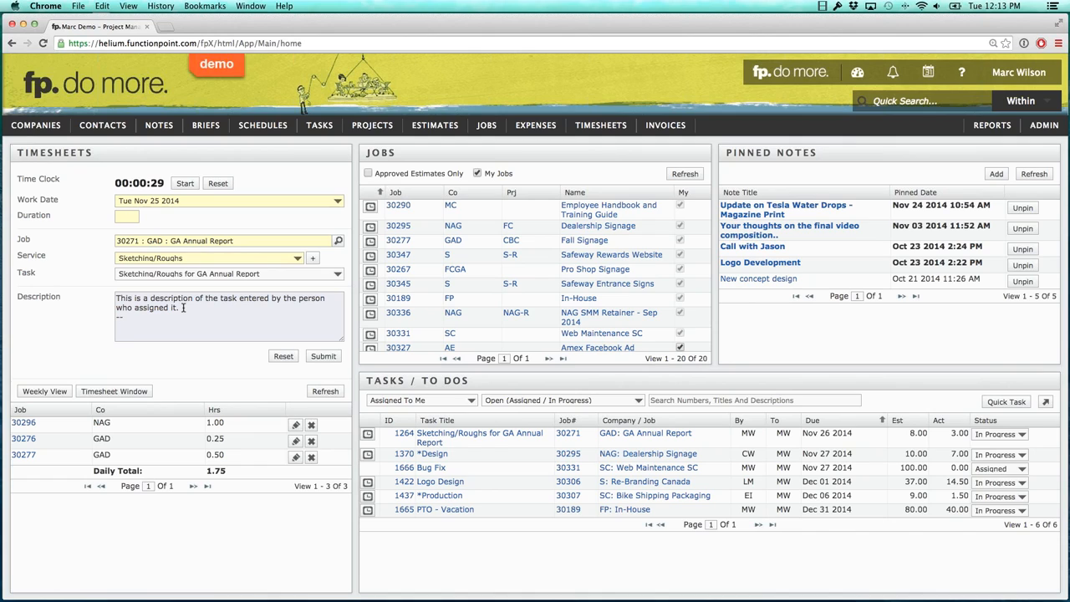
text(did this did that)
click(99, 304)
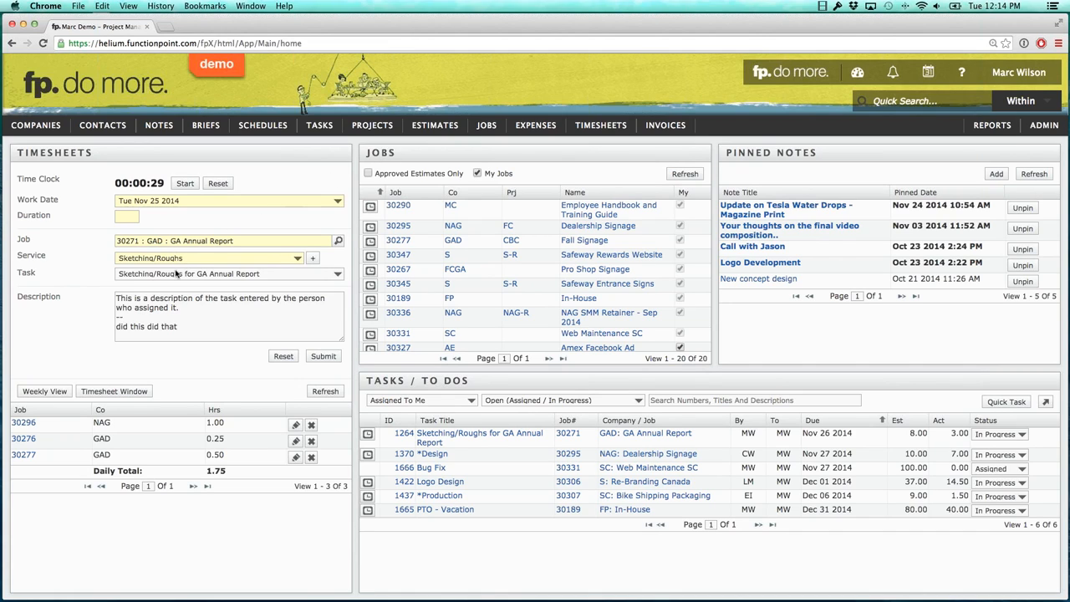
Step: Set the duration of the Sketching/Roughs for GA Annual Report entry to 1 hour and submit the timesheet
click(133, 220)
text(1)
click(319, 356)
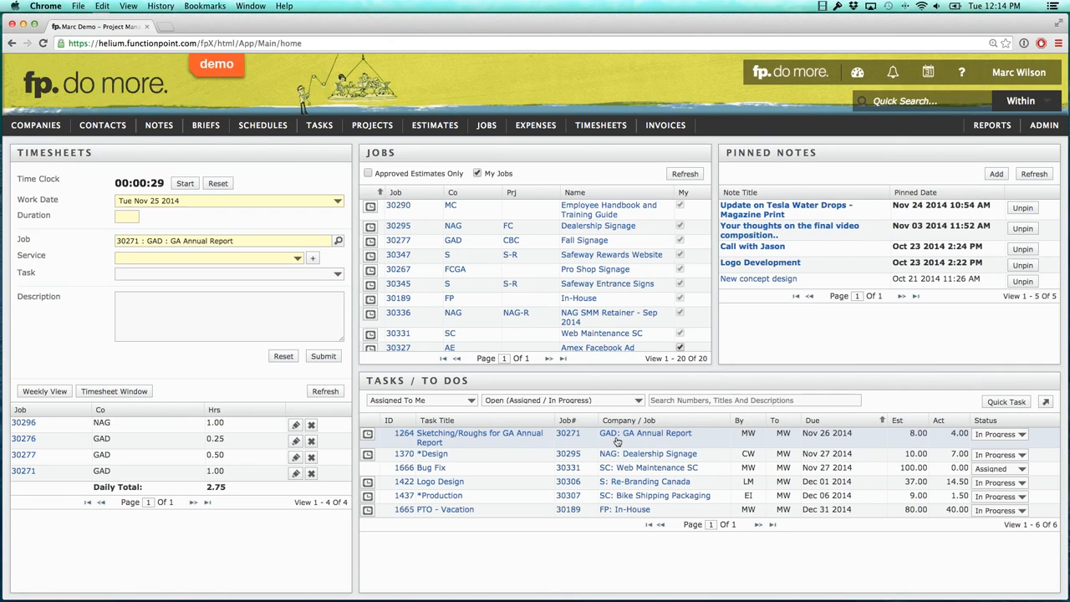
Step: Log 1 hour on the *Design task of the Dealership Signage job, starting the timesheet from the Tasks / To Dos tile, and submit it
mouse_move(492, 441)
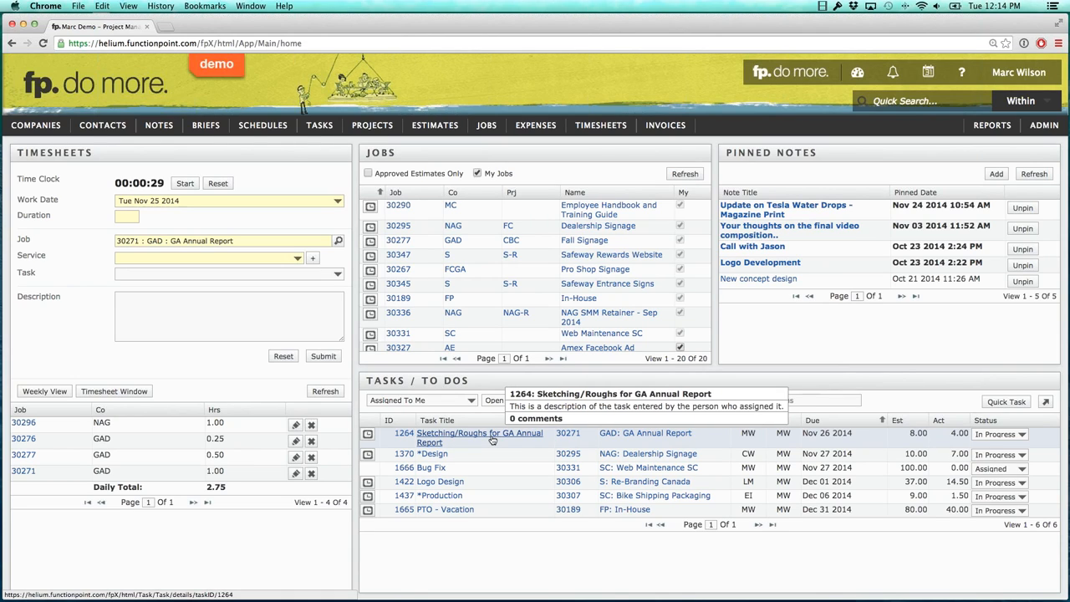
click(368, 455)
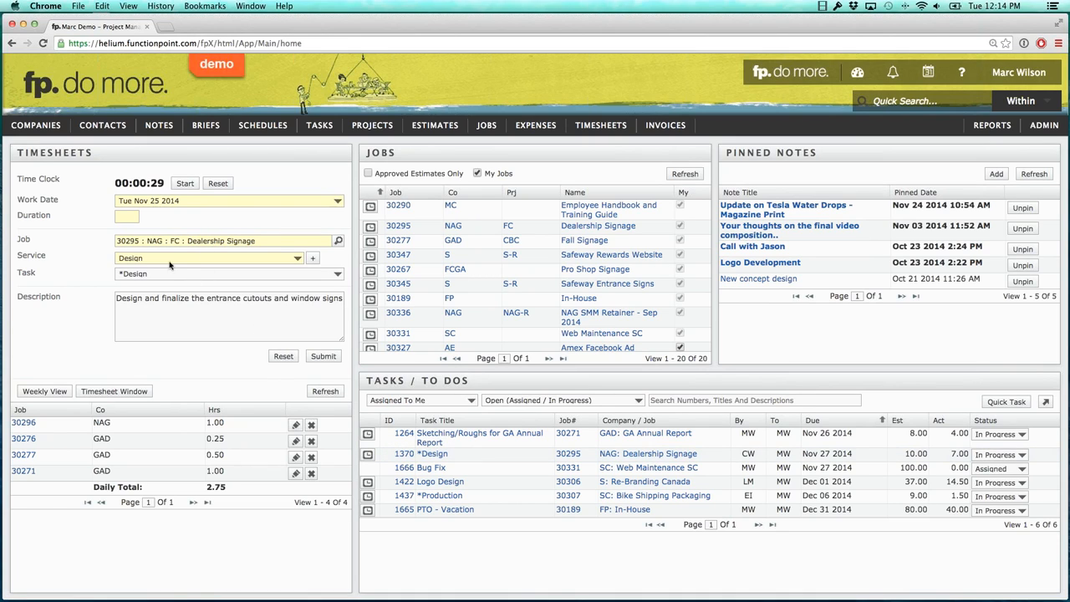
click(134, 221)
text(1)
click(324, 357)
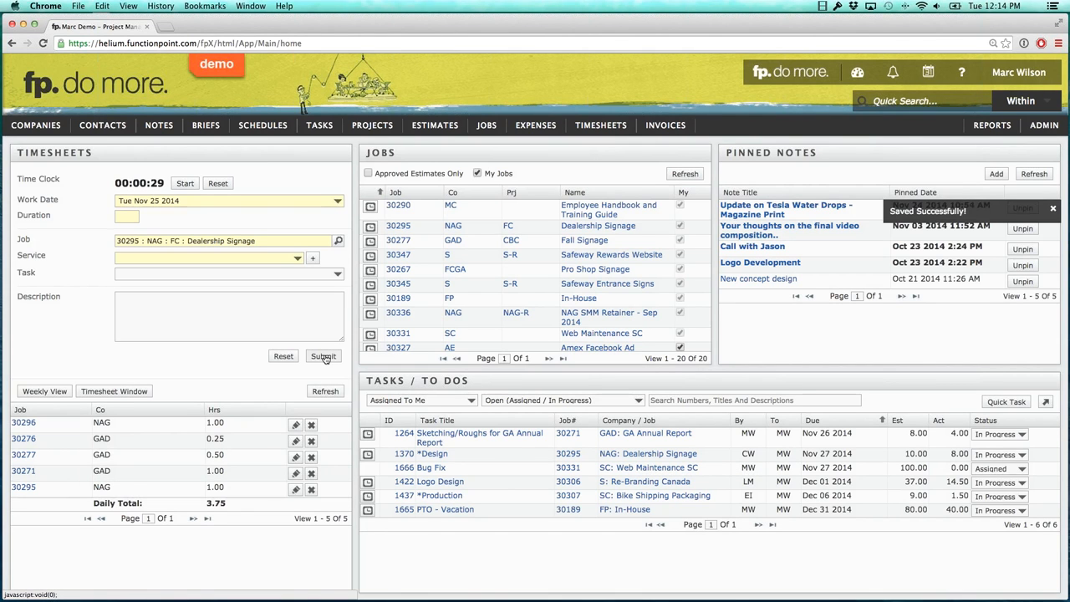
Step: Check the details of the Bug Fix task for Web Maintenance SC and set its status to In Progress
mouse_move(428, 441)
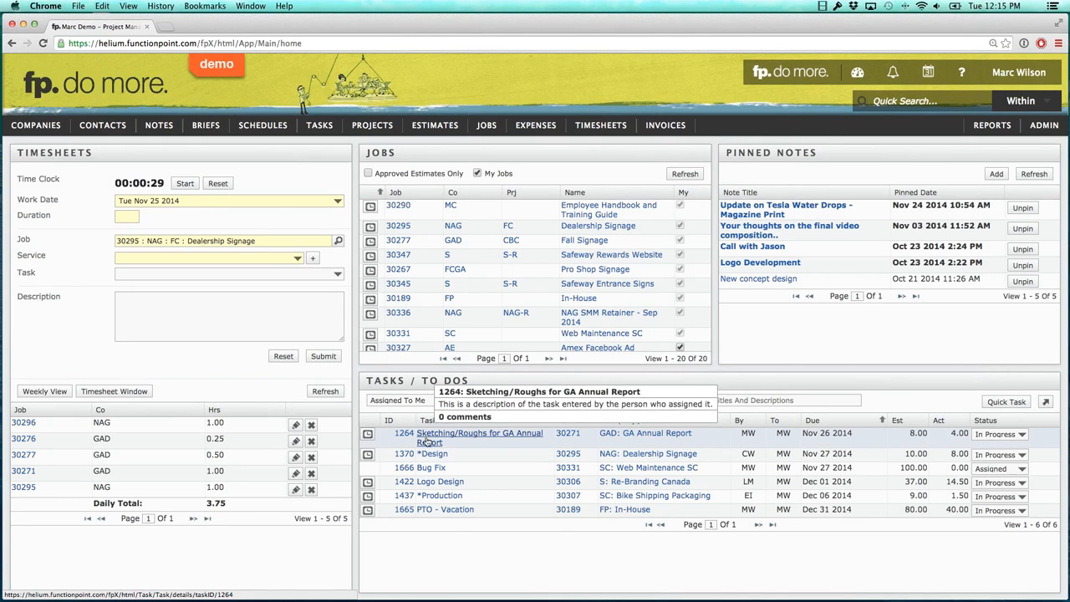
mouse_move(433, 469)
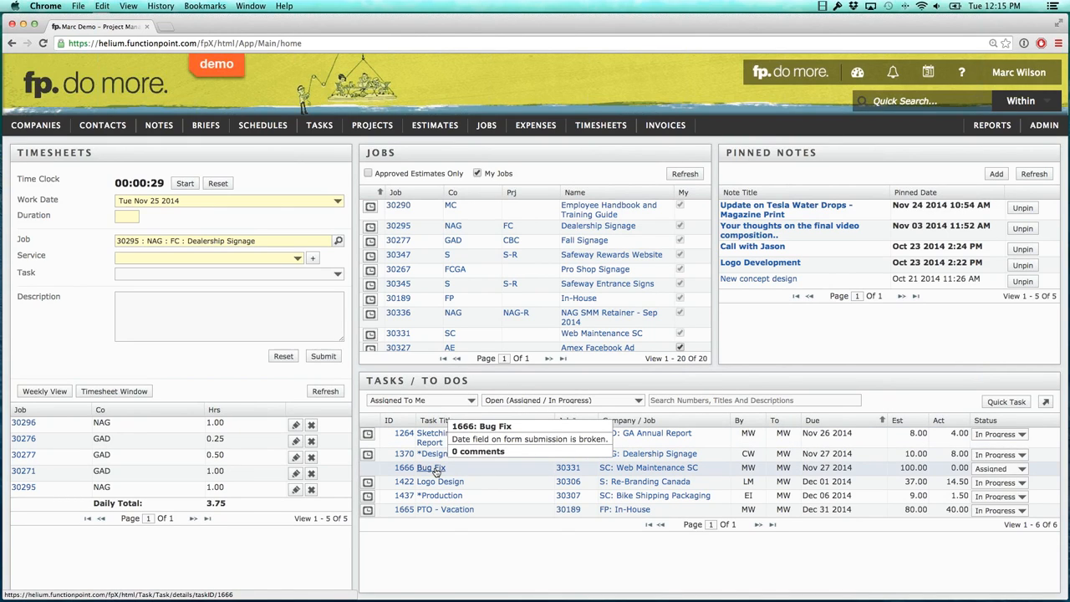
mouse_move(652, 469)
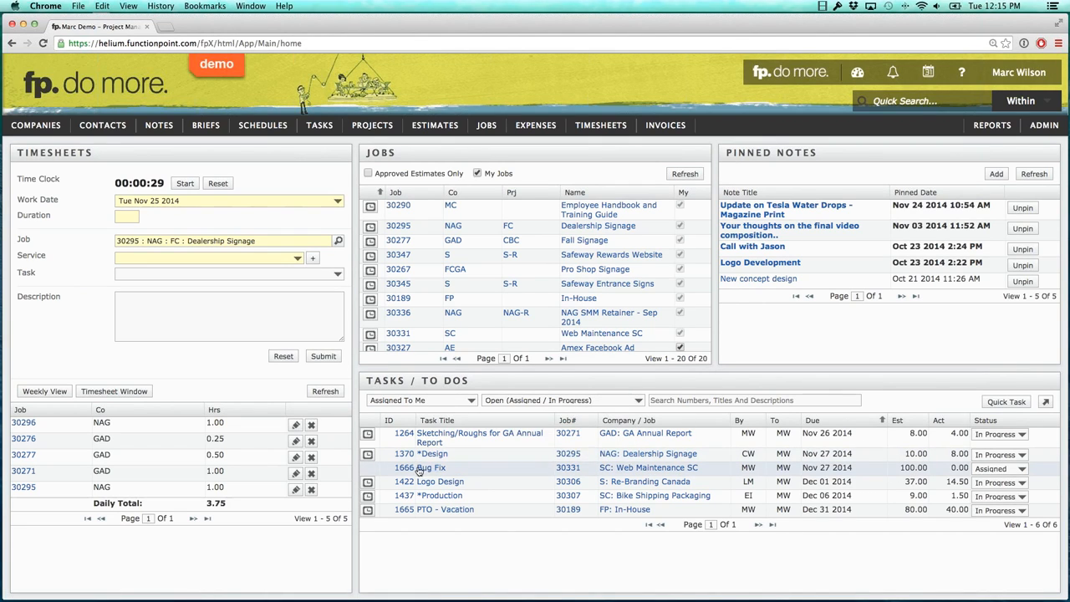
drag(900, 468, 924, 470)
click(922, 470)
mouse_move(654, 469)
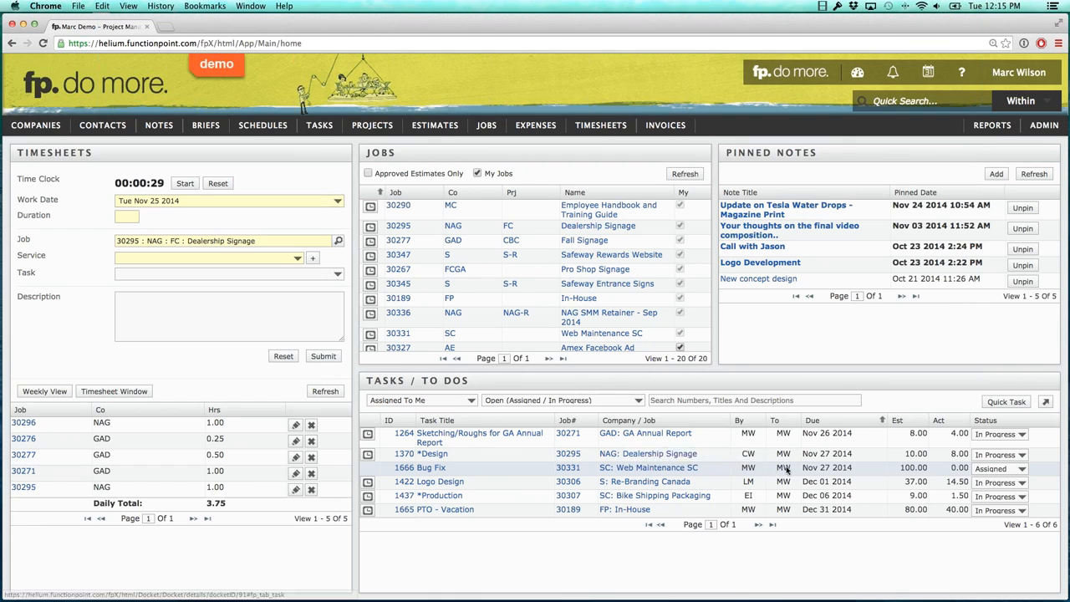
mouse_move(820, 471)
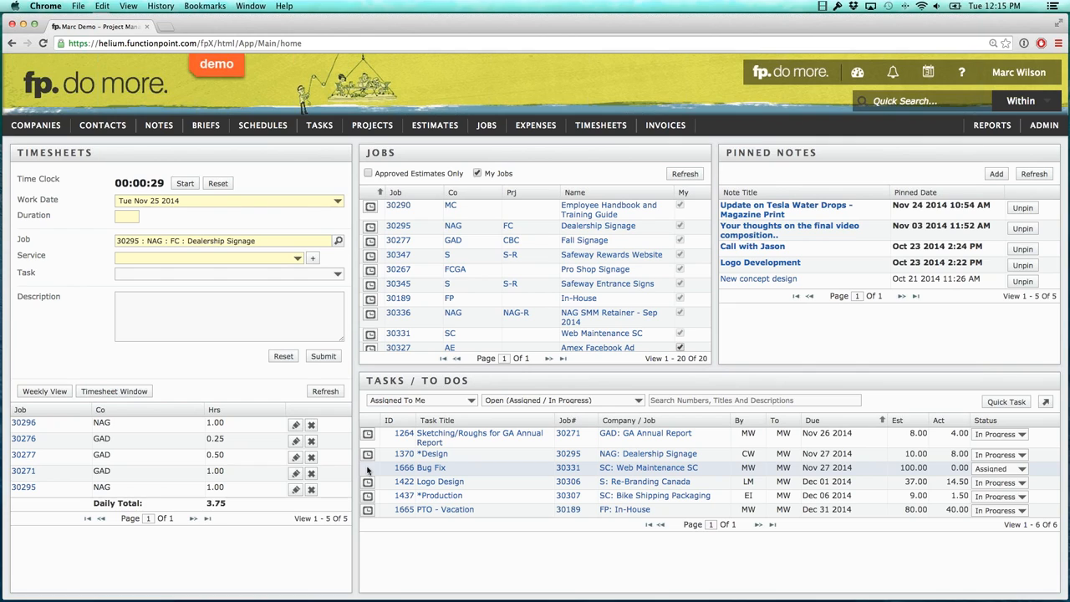
mouse_move(431, 469)
click(996, 468)
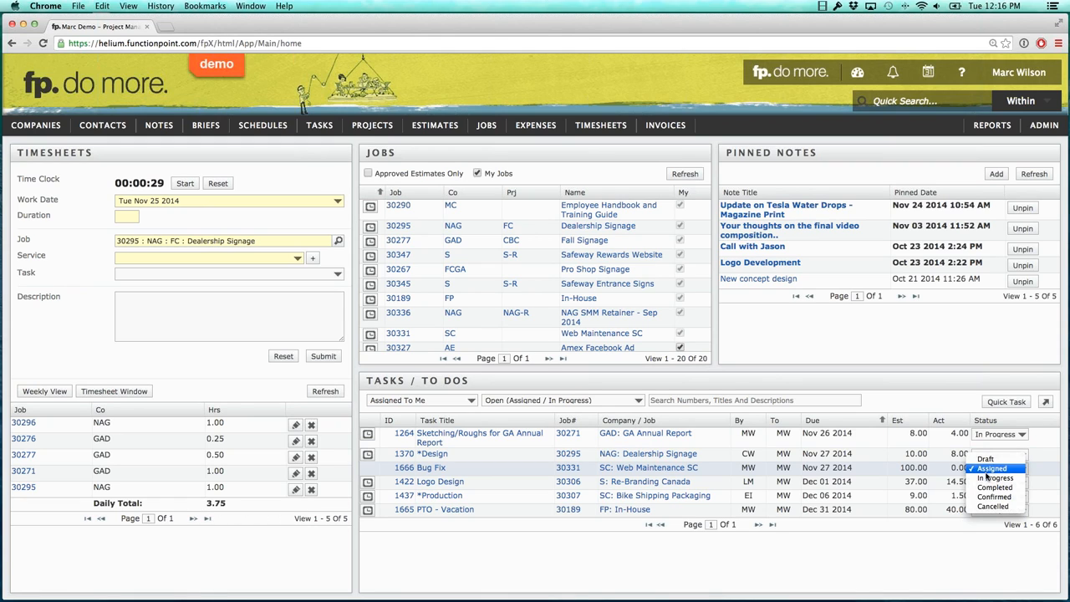
click(988, 478)
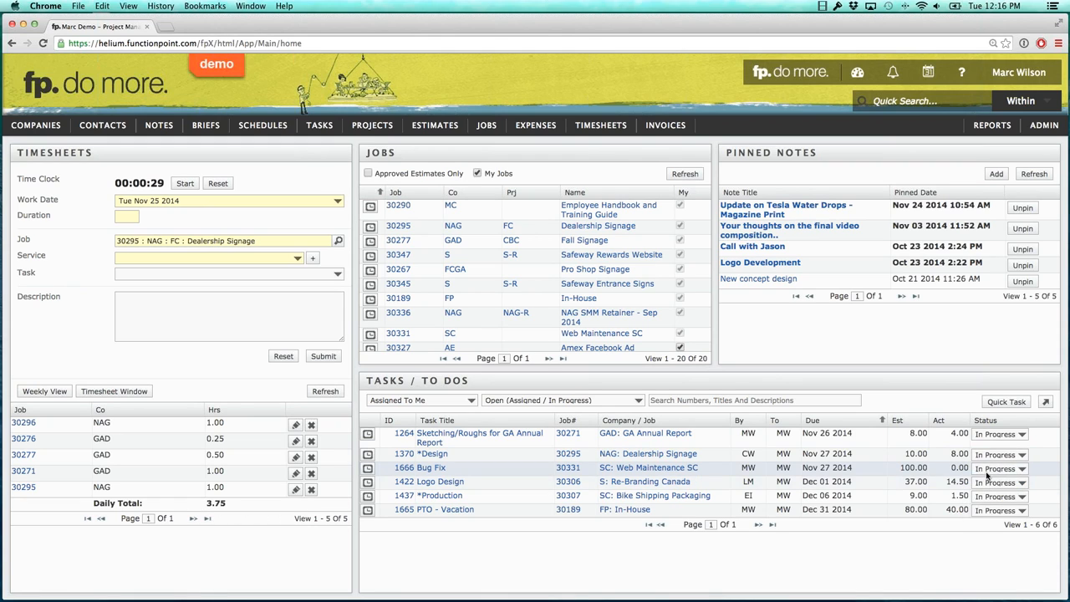
Step: Start a Maintenance timesheet entry from the Bug Fix task and append "--" and "fixed! :)" on new lines of its description
click(368, 469)
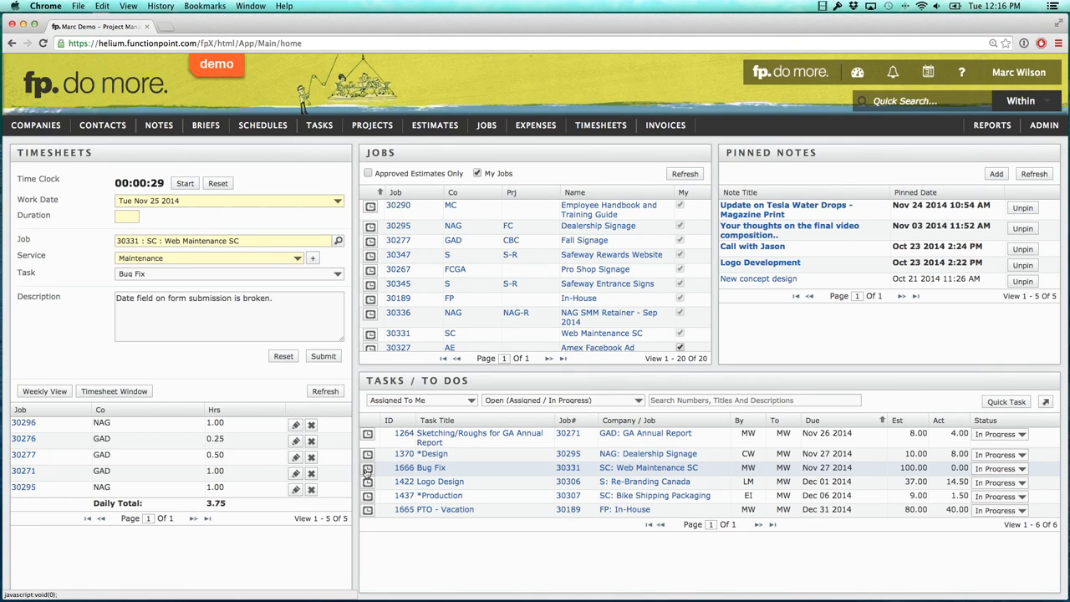
click(170, 260)
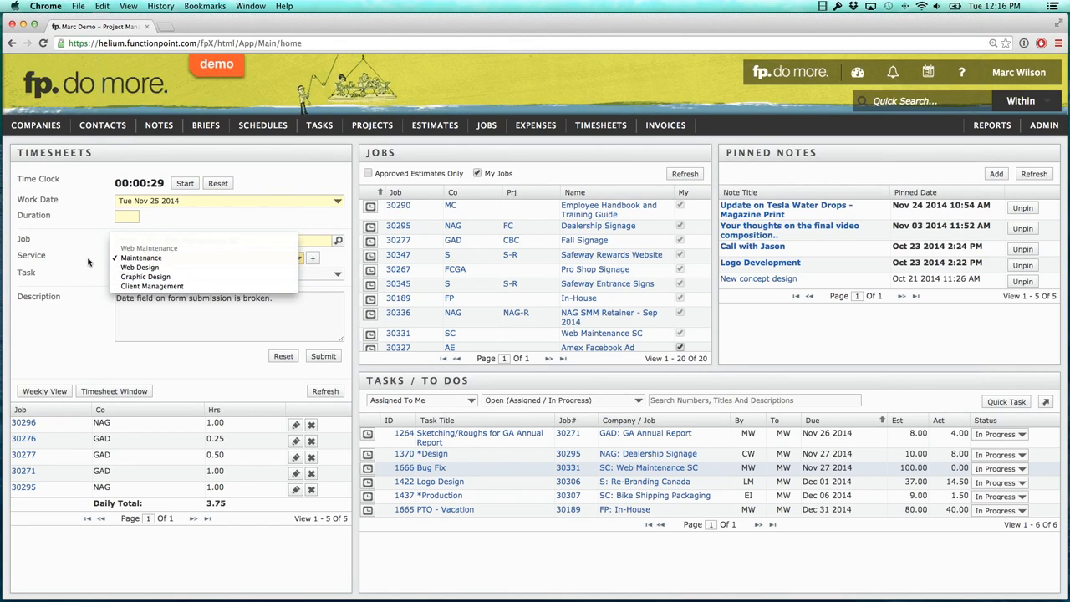
click(136, 259)
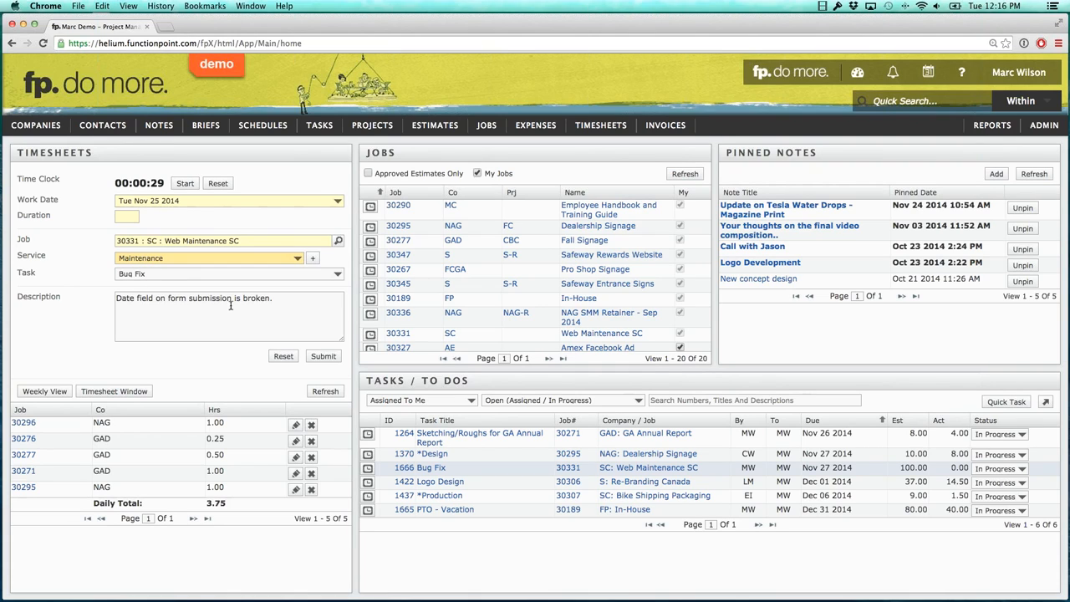
drag(276, 299, 102, 299)
click(287, 303)
key(Return)
text(--)
key(Return)
text(fi)
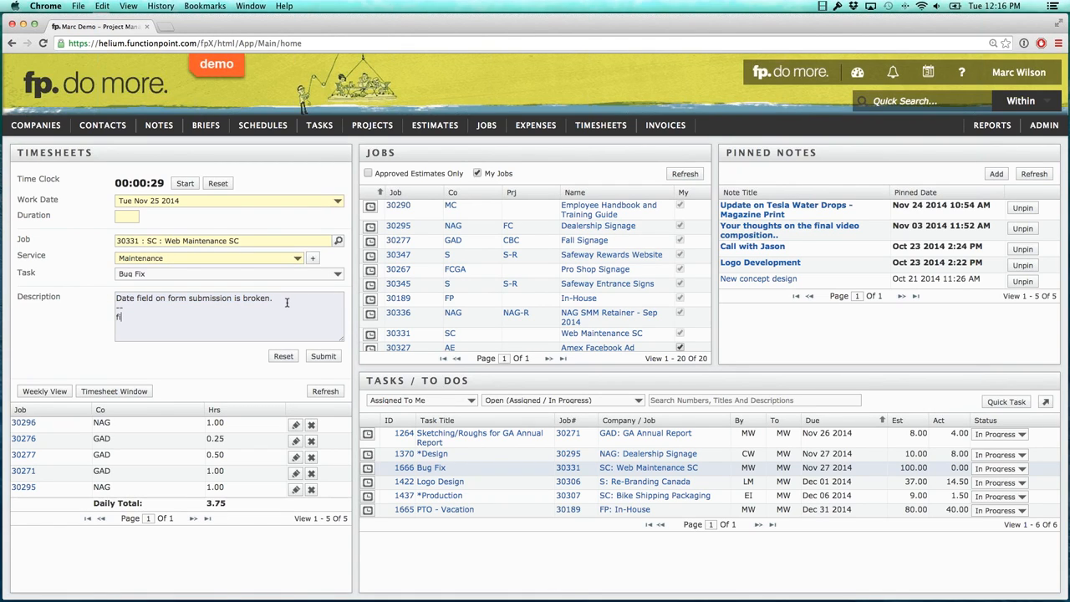
text(xed! :))
Step: Set the duration of the Bug Fix entry to 2 hours and submit the timesheet
click(122, 217)
text(2)
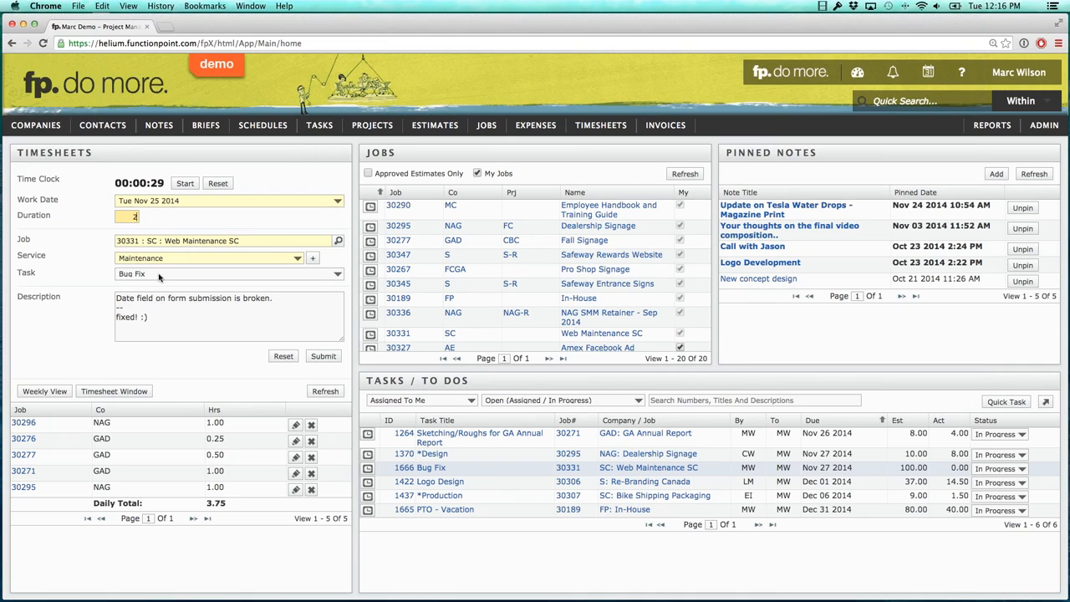
click(325, 357)
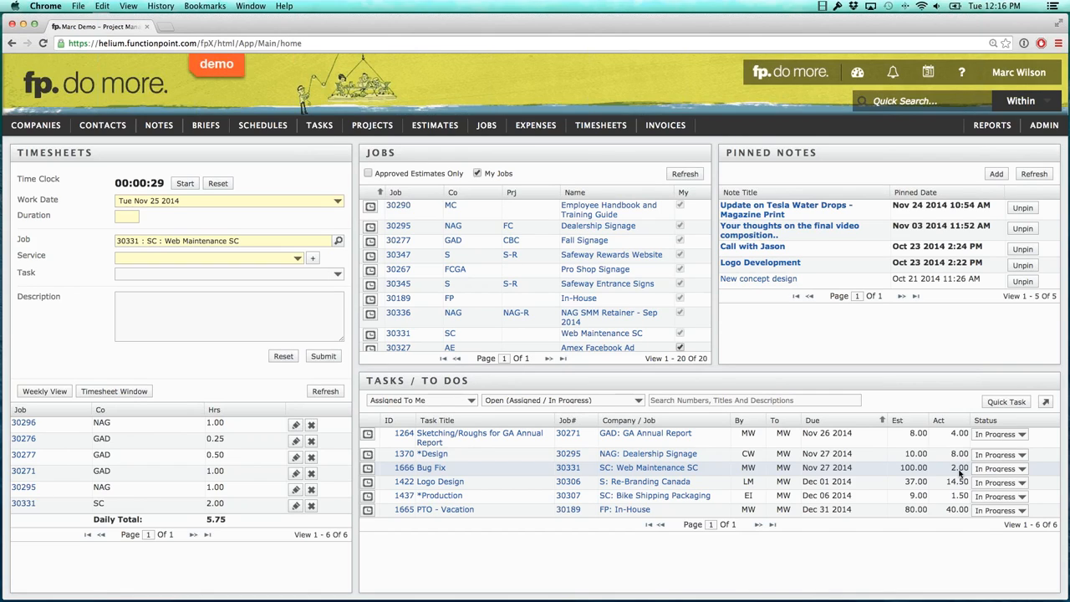
Step: Mark the Bug Fix task as Completed and submit it without passing it to someone else or adding a comment
click(1000, 468)
click(998, 483)
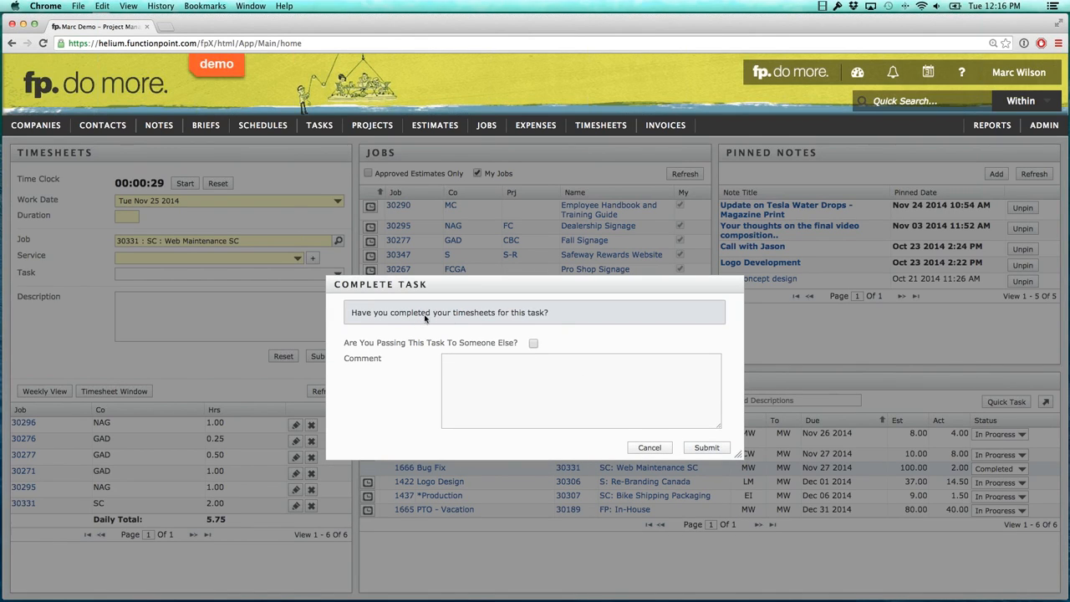
click(534, 343)
click(535, 361)
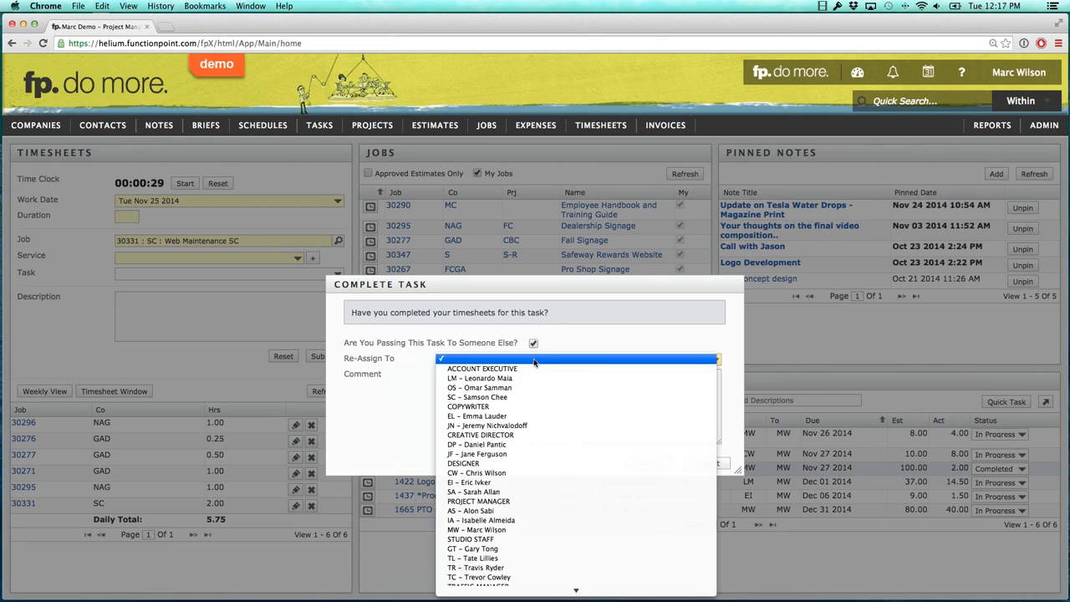
click(534, 344)
click(535, 344)
click(533, 365)
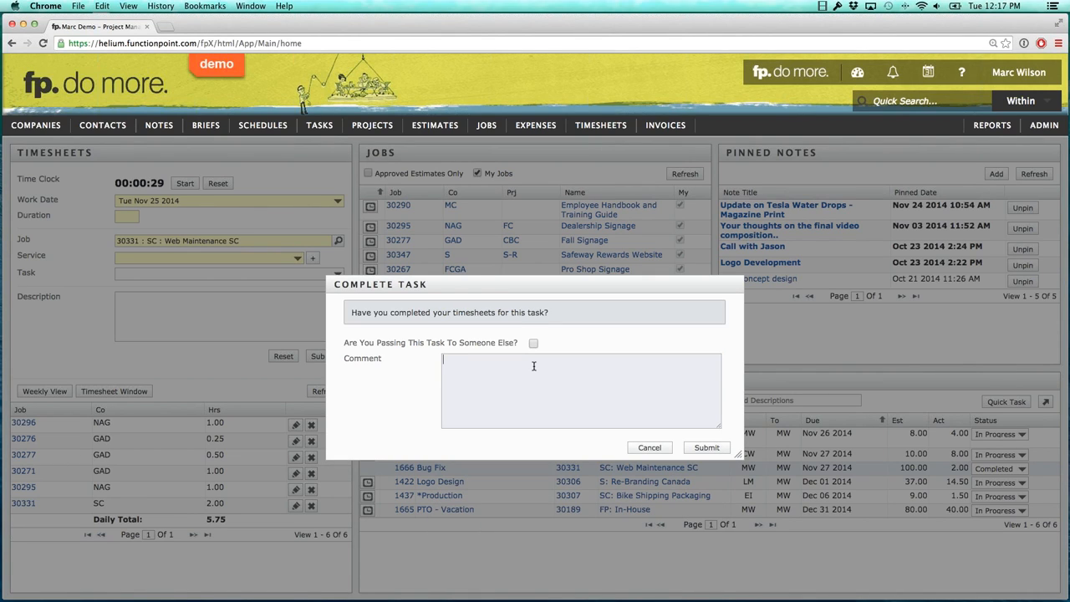
click(702, 450)
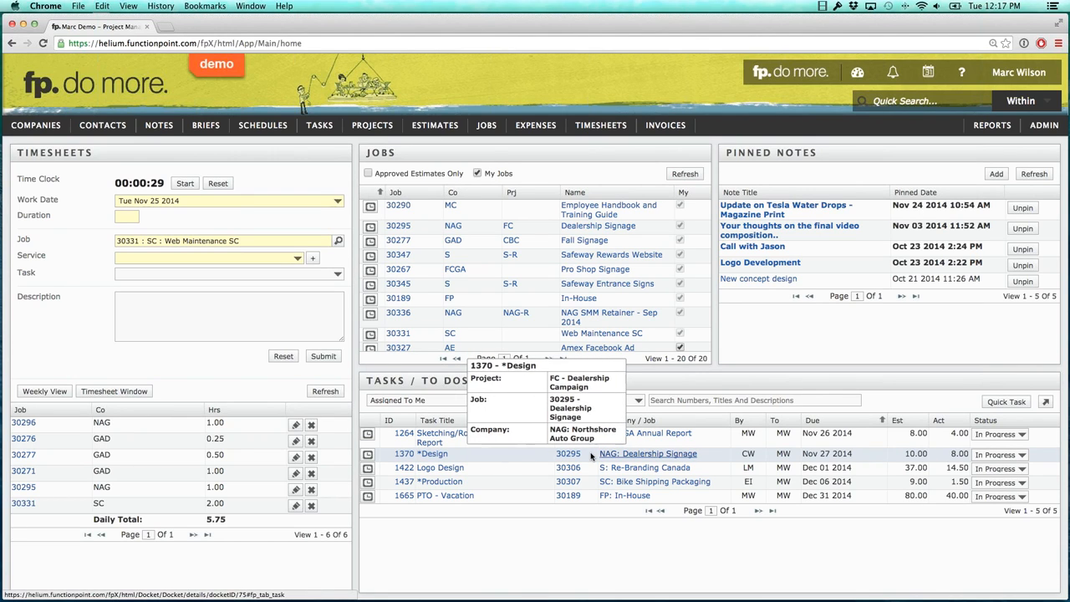
Step: Search for "signage" as the timesheet entry's job and choose the Dealership Signage job, 30295
click(238, 241)
text(sig)
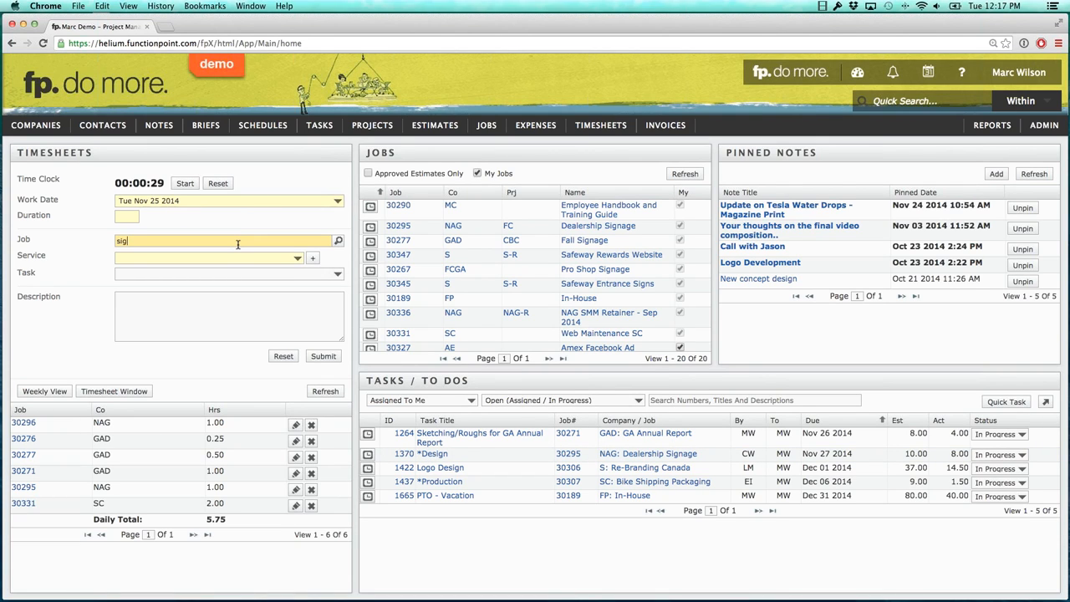
text(nage)
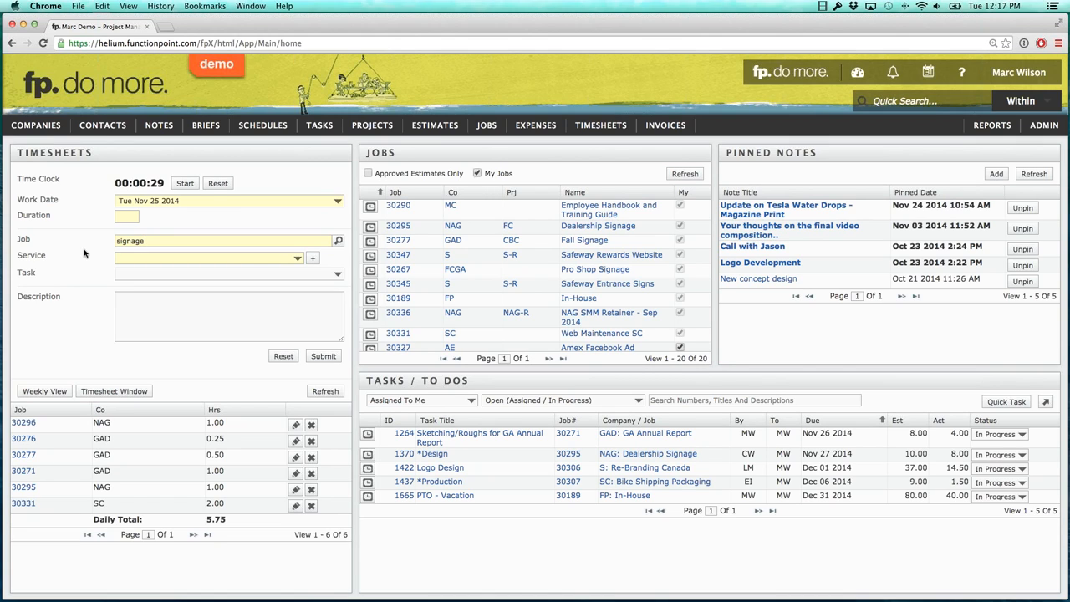
key(Tab)
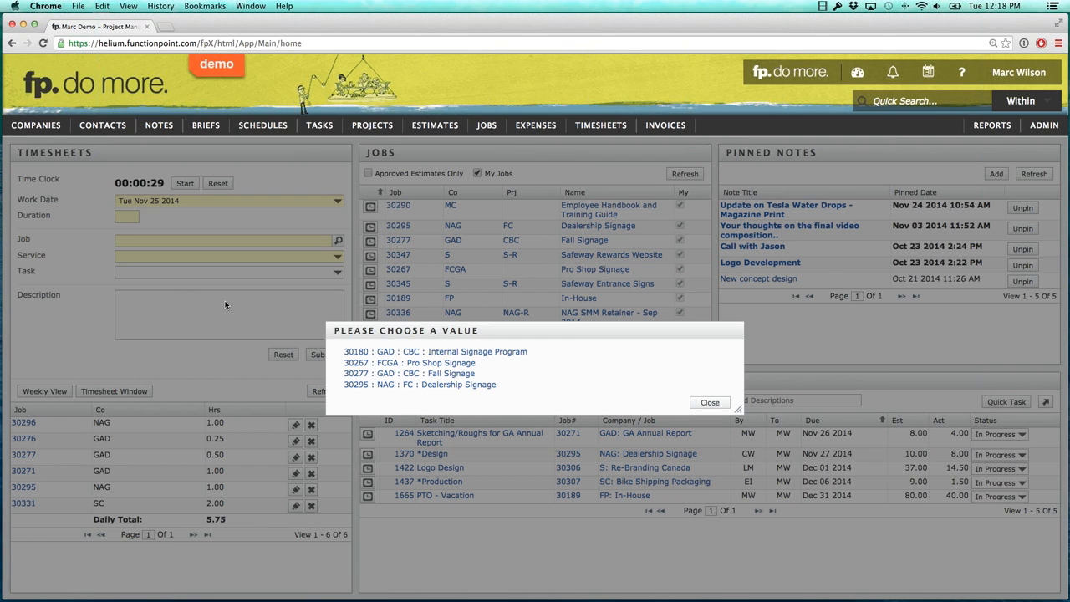
click(456, 386)
Step: Review the tasks and services offered for the Dealership Signage job in the timesheet entry
click(278, 274)
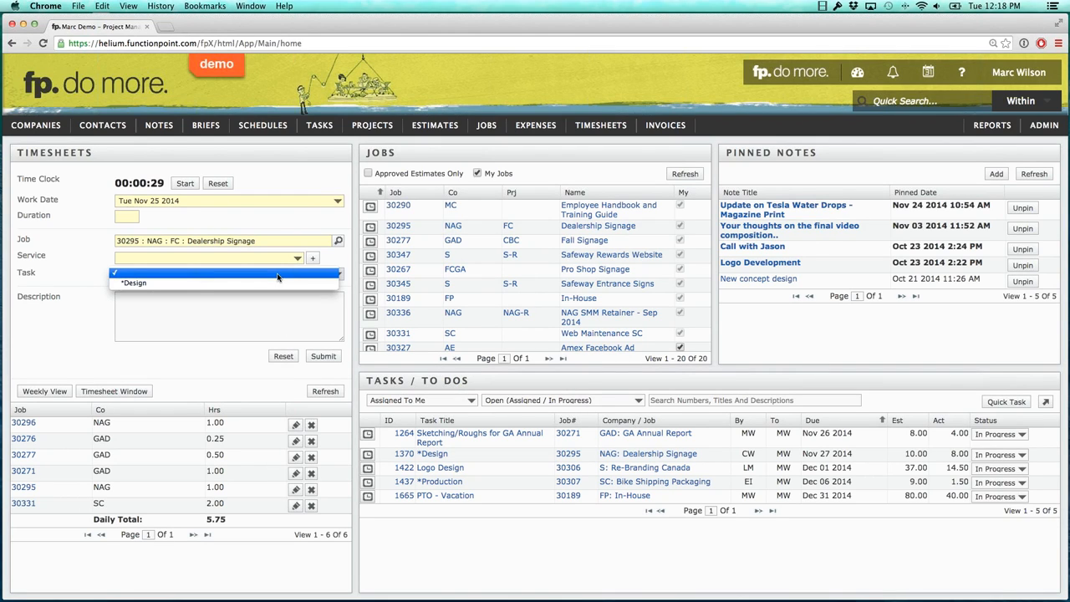
click(87, 287)
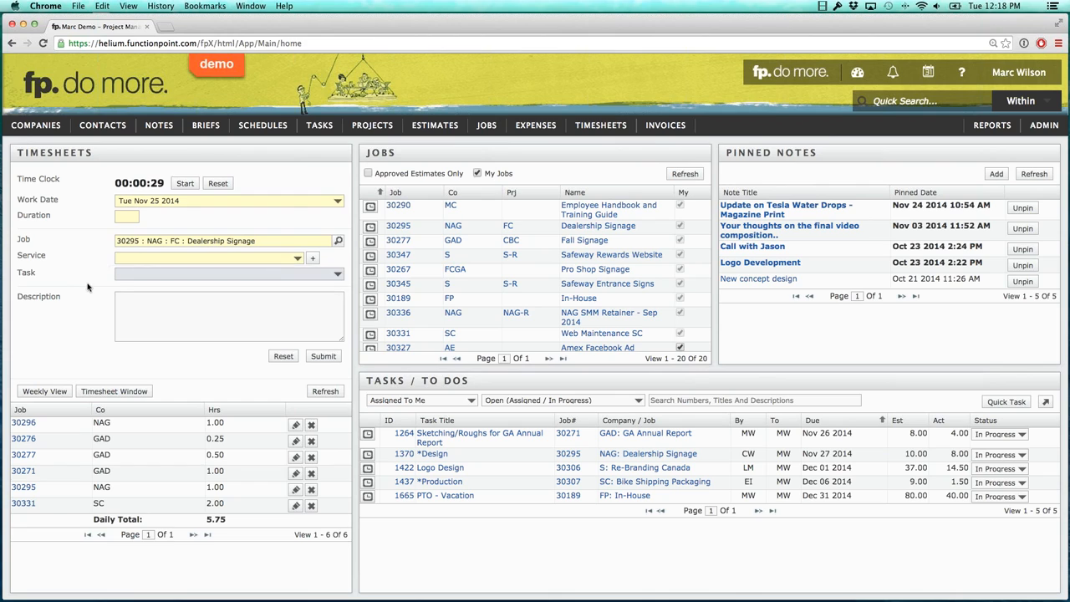
click(152, 260)
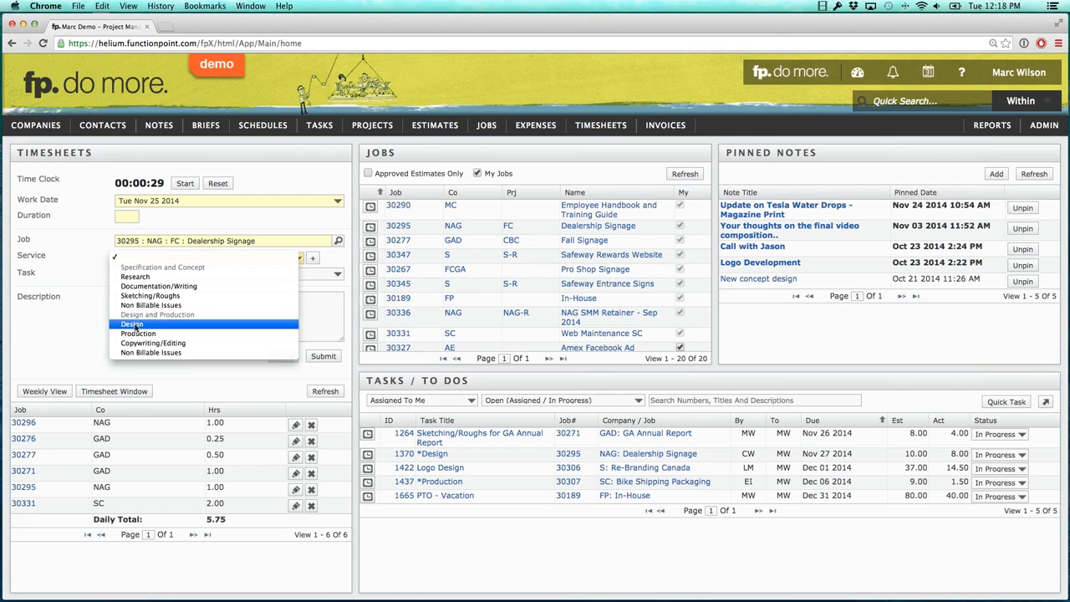
click(67, 291)
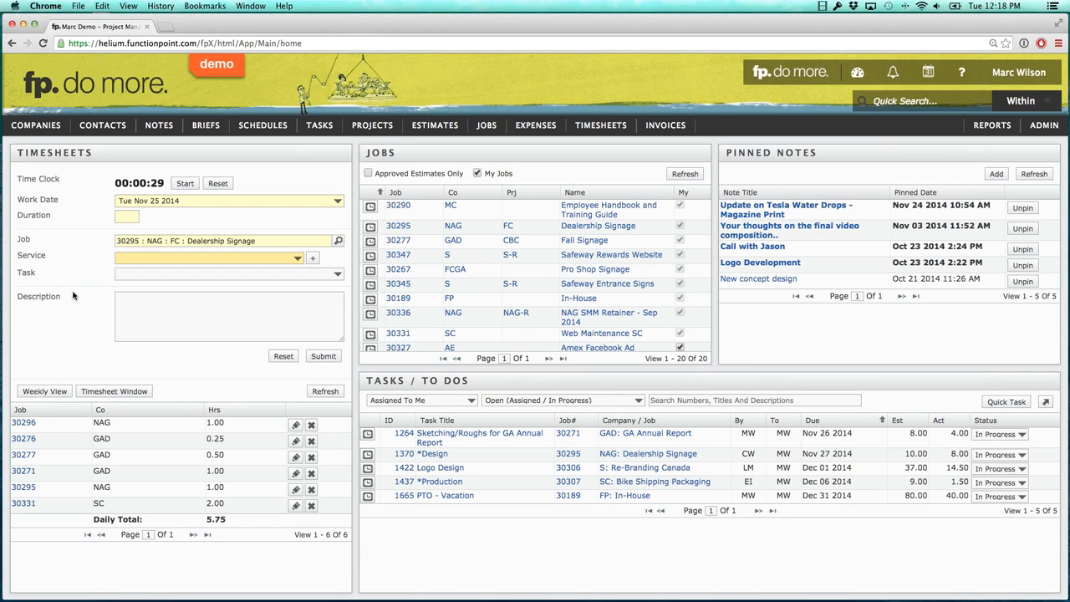
click(133, 259)
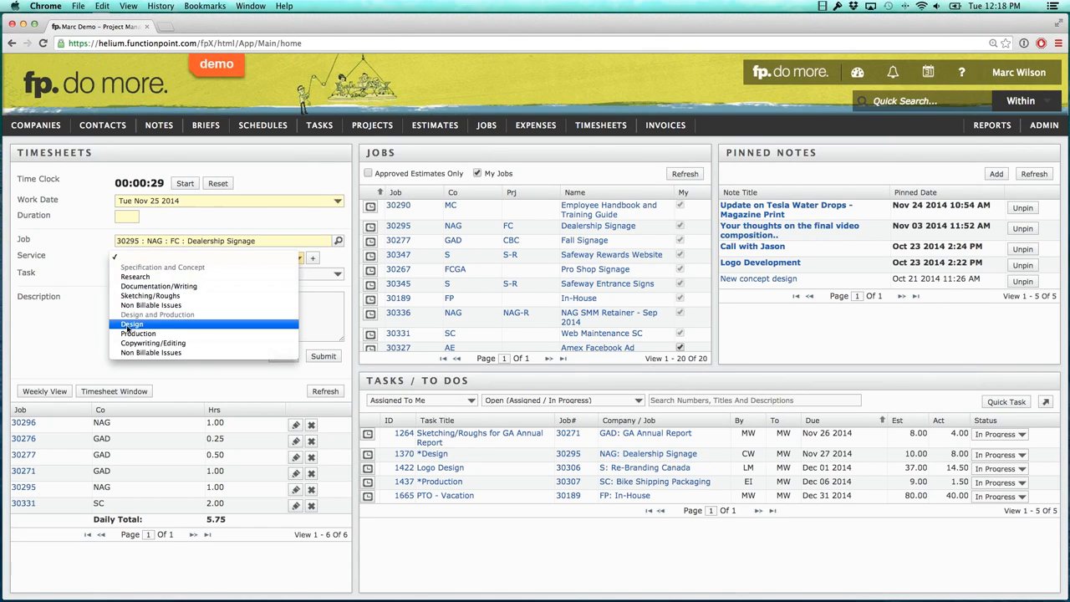
click(92, 323)
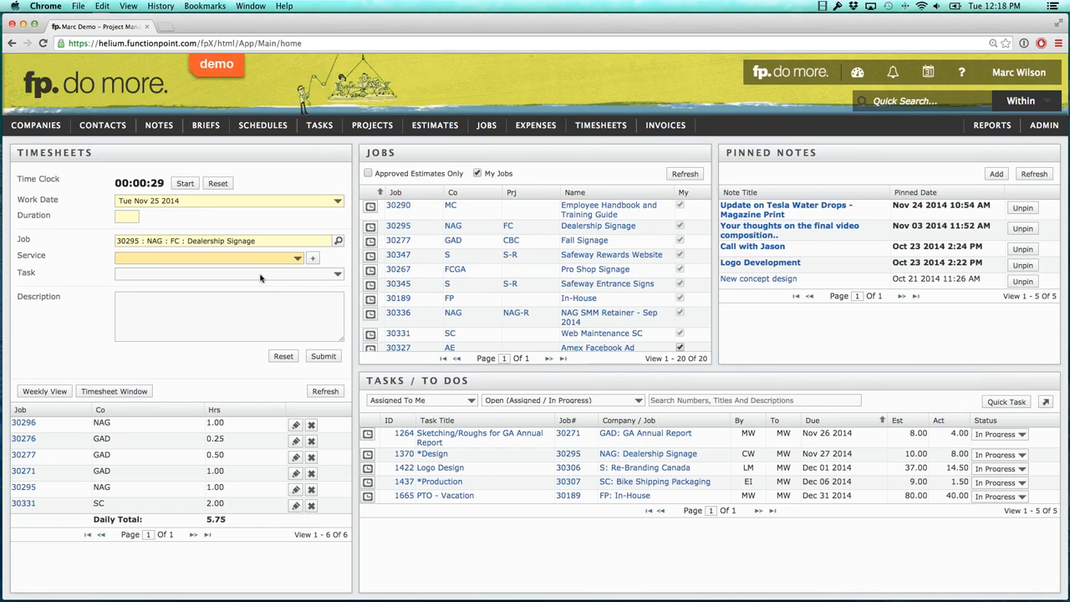
Step: Choose *Design as the task of the Dealership Signage timesheet entry
drag(365, 383, 456, 384)
click(456, 384)
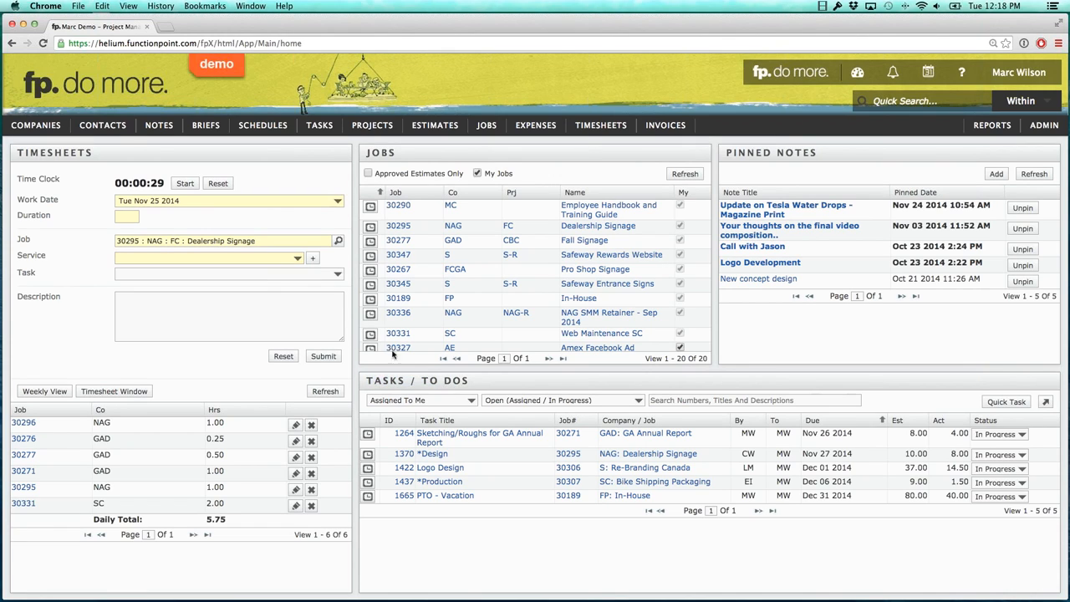
click(255, 276)
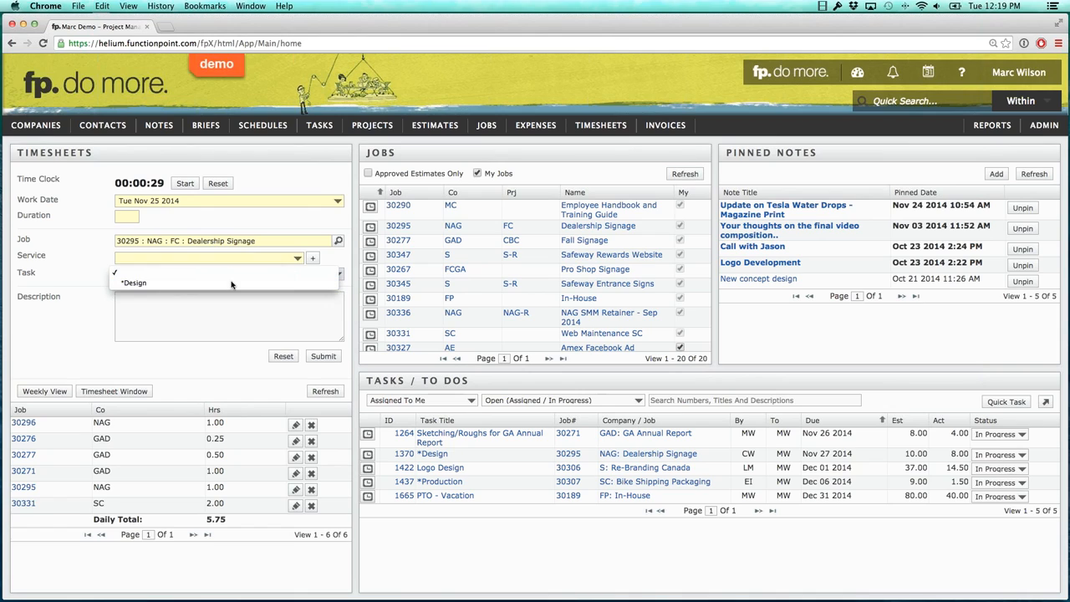
click(230, 283)
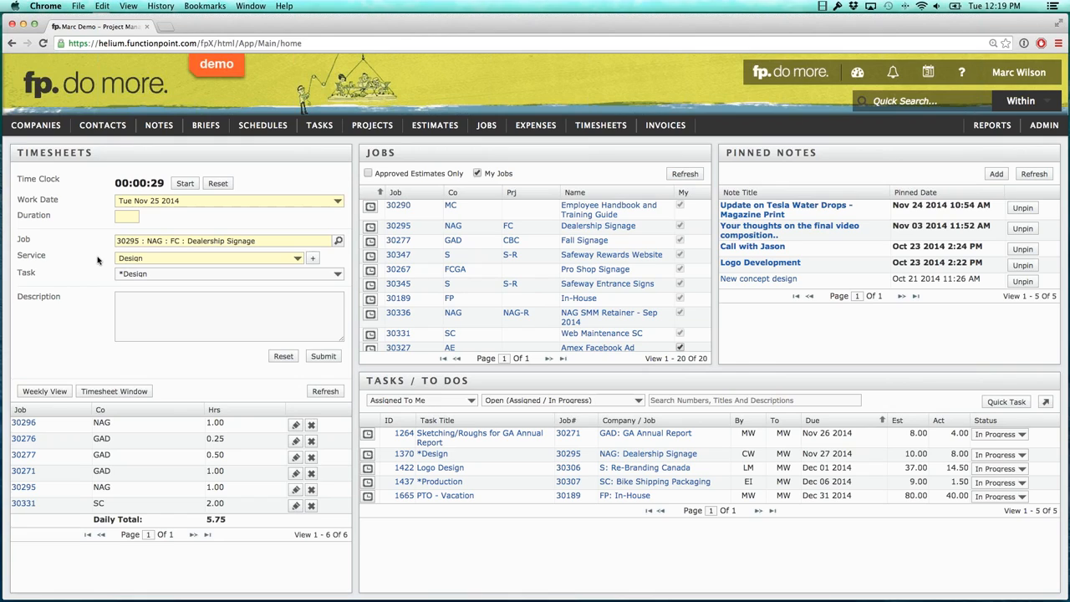
Step: Clear the Dealership Signage job from the timesheet entry
drag(364, 380, 464, 383)
click(459, 383)
click(170, 240)
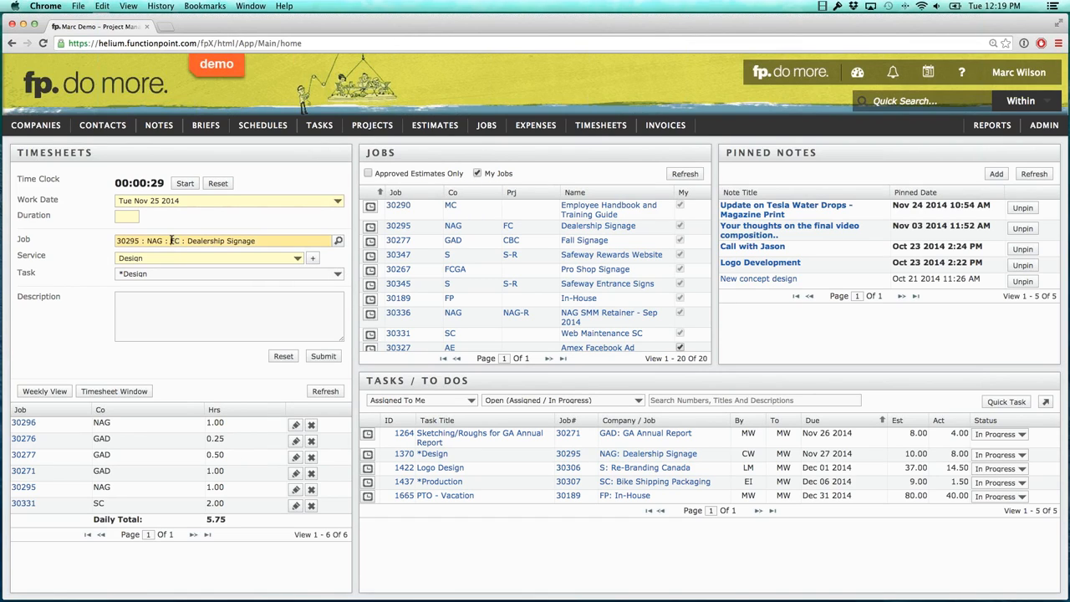
click(171, 240)
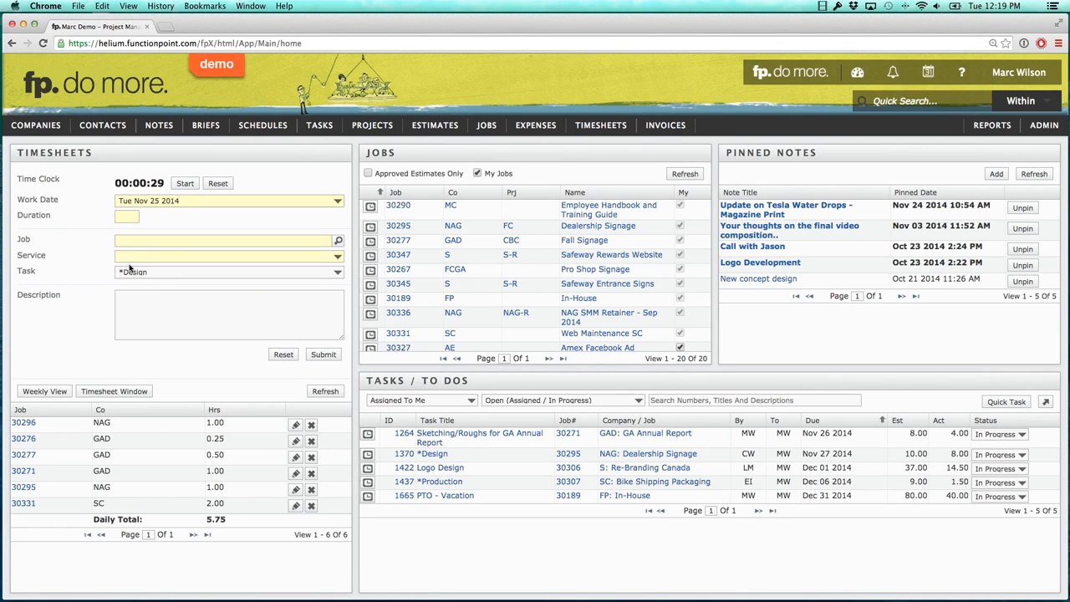
Step: Find the timesheet entry's job by searching for "signage" and select Dealership Signage, 30295
click(129, 269)
click(81, 254)
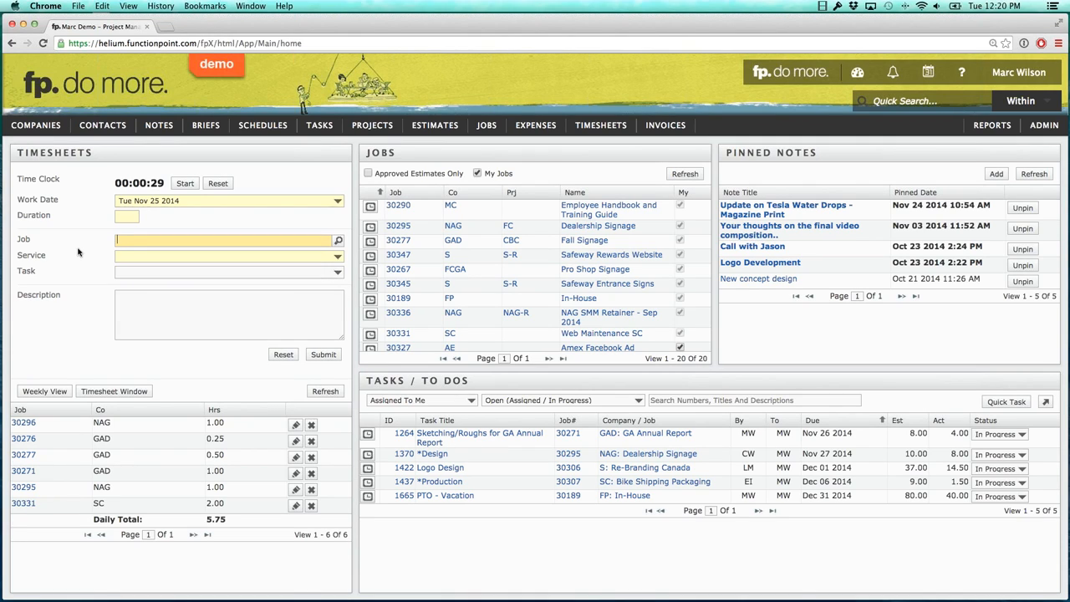
text(signage)
click(82, 253)
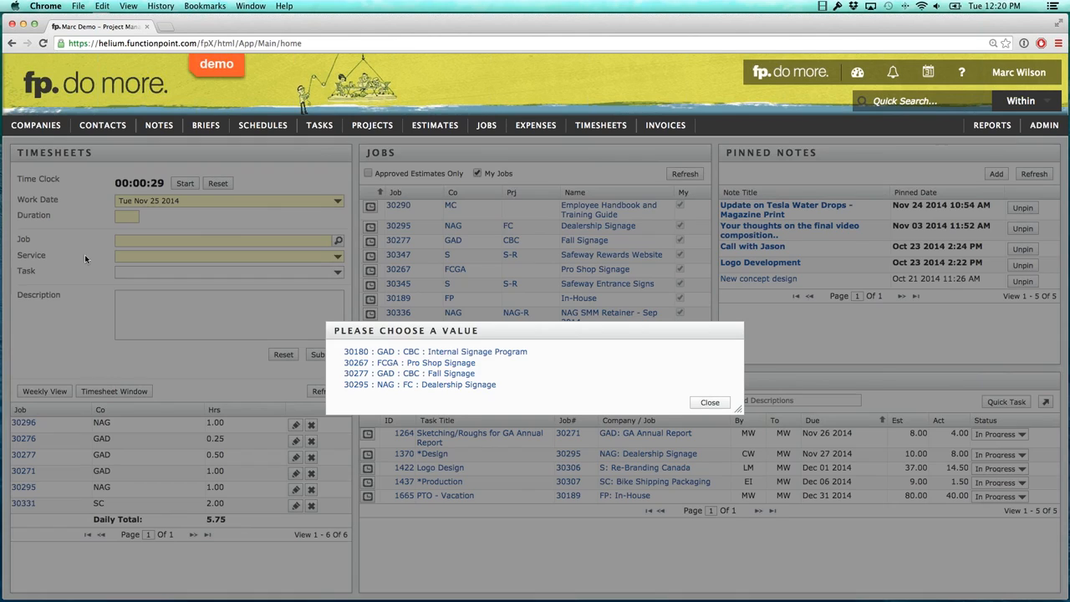
click(414, 386)
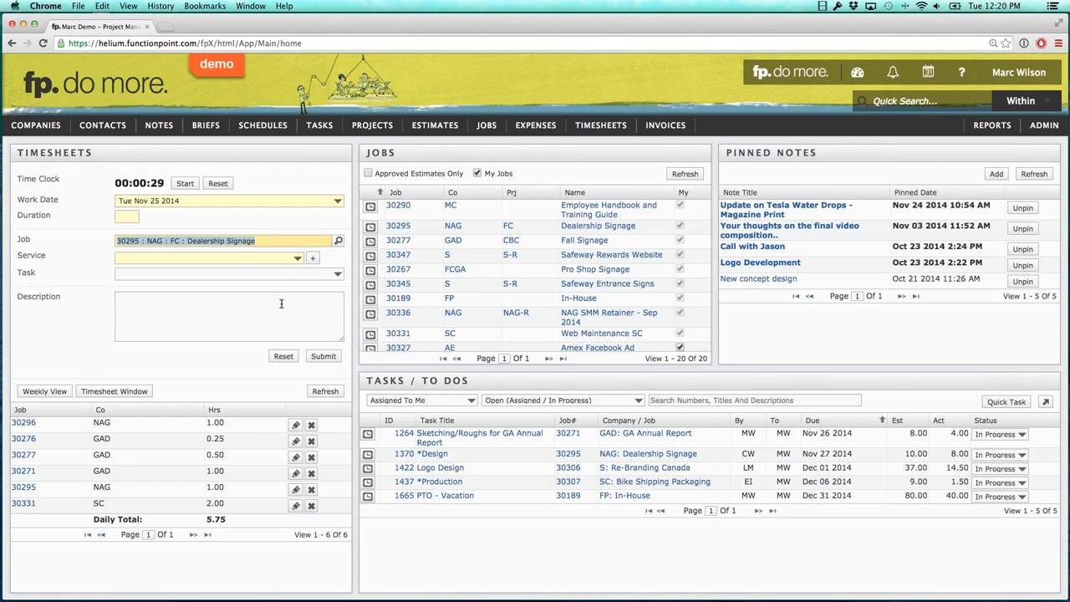
Step: Choose the *Design task for the Dealership Signage timesheet entry, set its duration to .5 hours and submit it
click(276, 274)
click(267, 283)
click(134, 216)
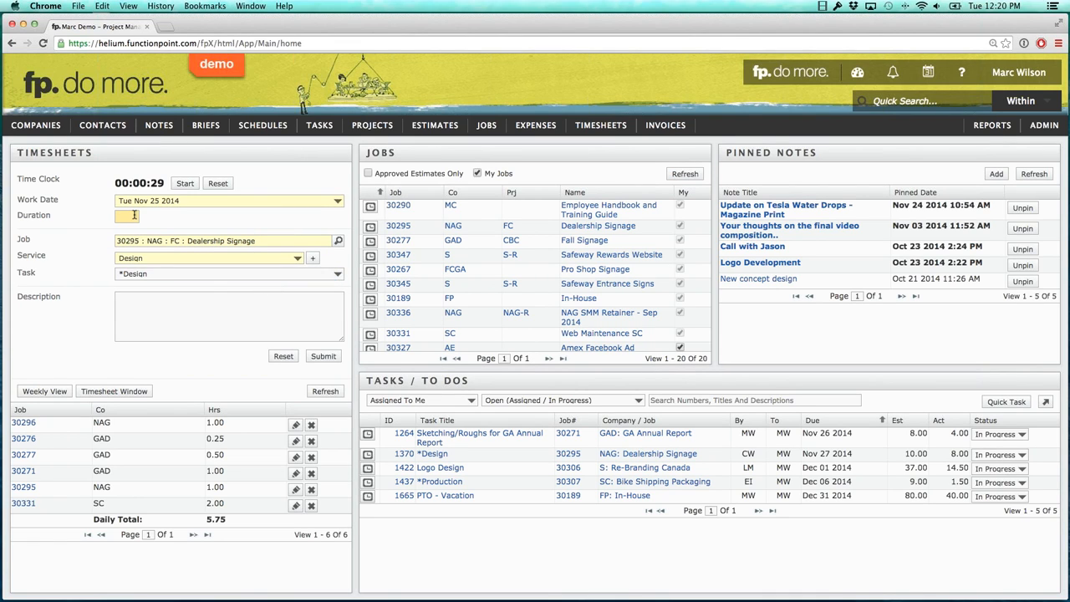
text(.5)
click(292, 323)
click(319, 356)
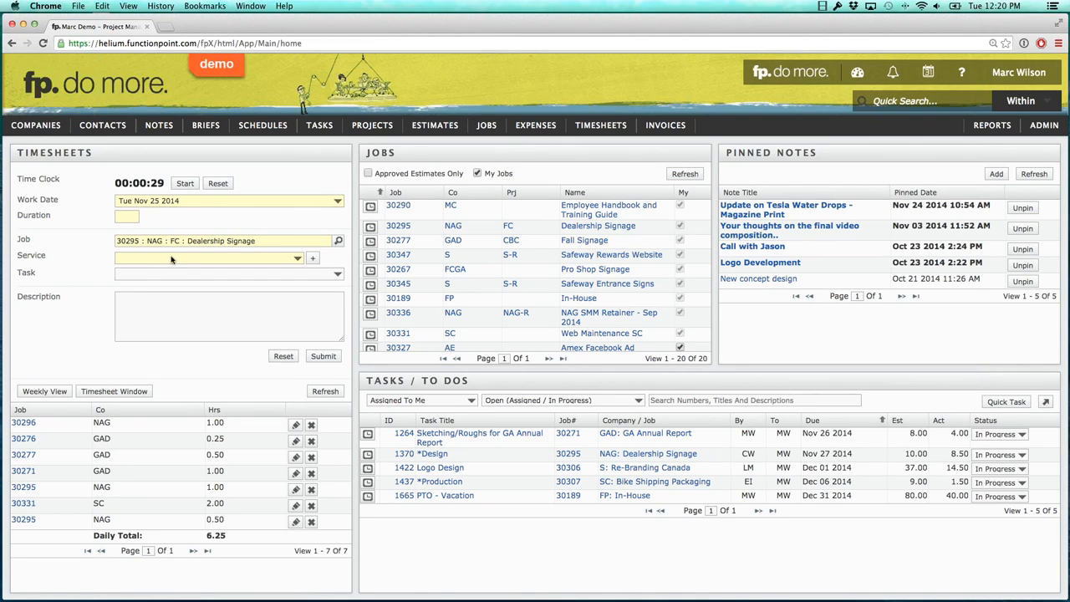
Step: Check the tasks offered for the Dealership Signage job, and reset the timesheet entry form
click(190, 274)
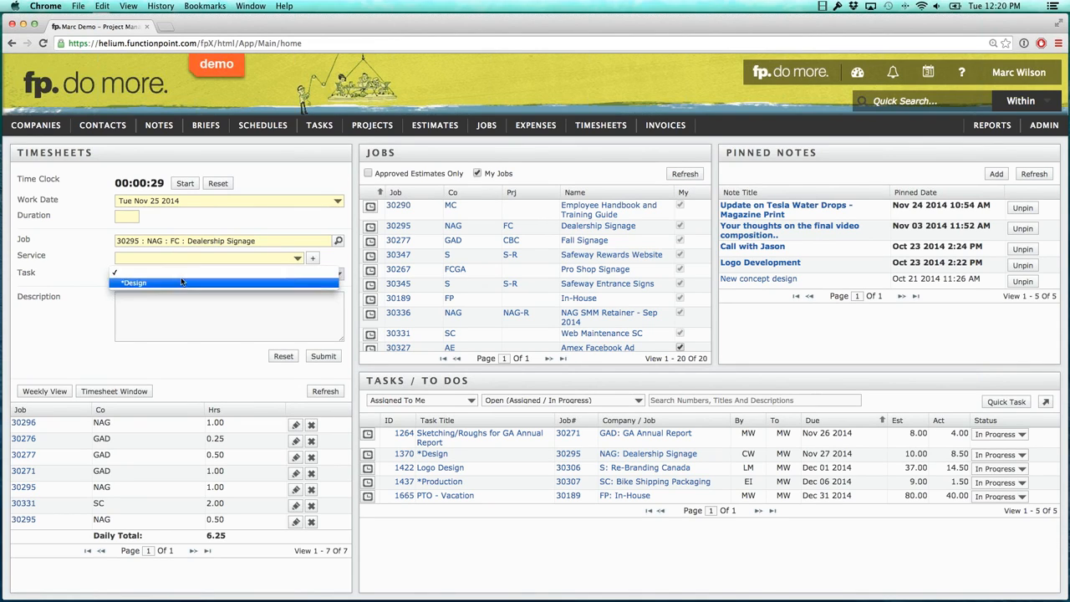
click(72, 331)
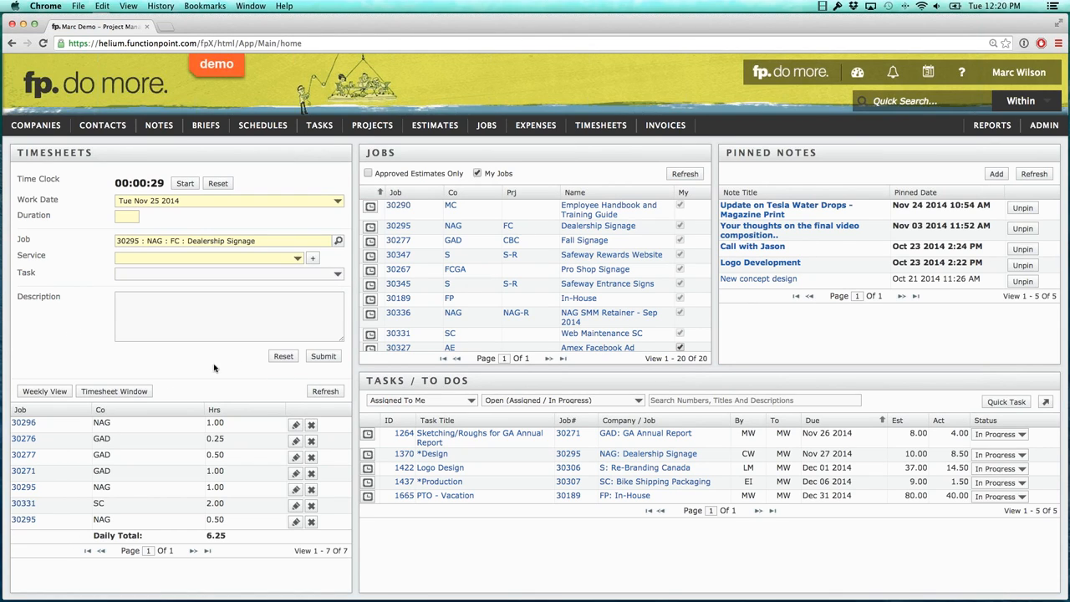
click(276, 356)
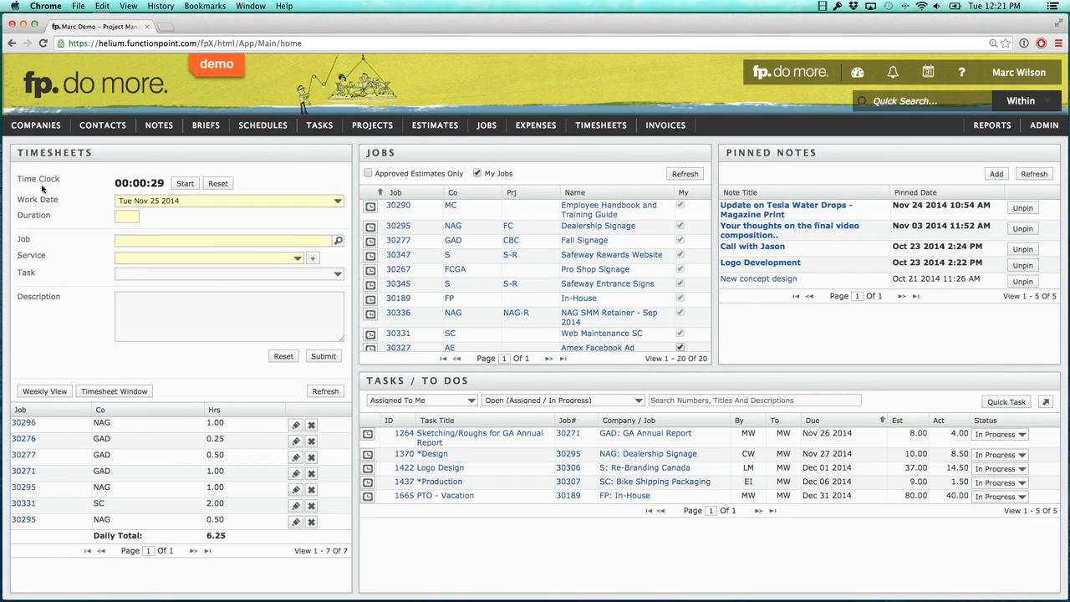
Step: Open the weekly view of the timesheets
drag(18, 152, 104, 152)
click(93, 230)
mouse_move(588, 136)
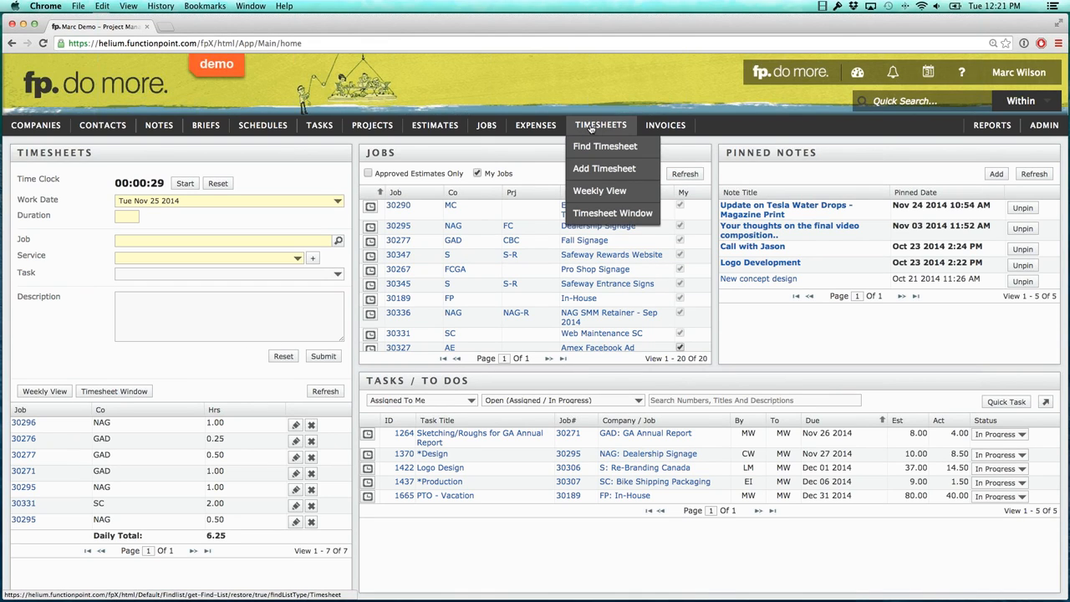
click(592, 192)
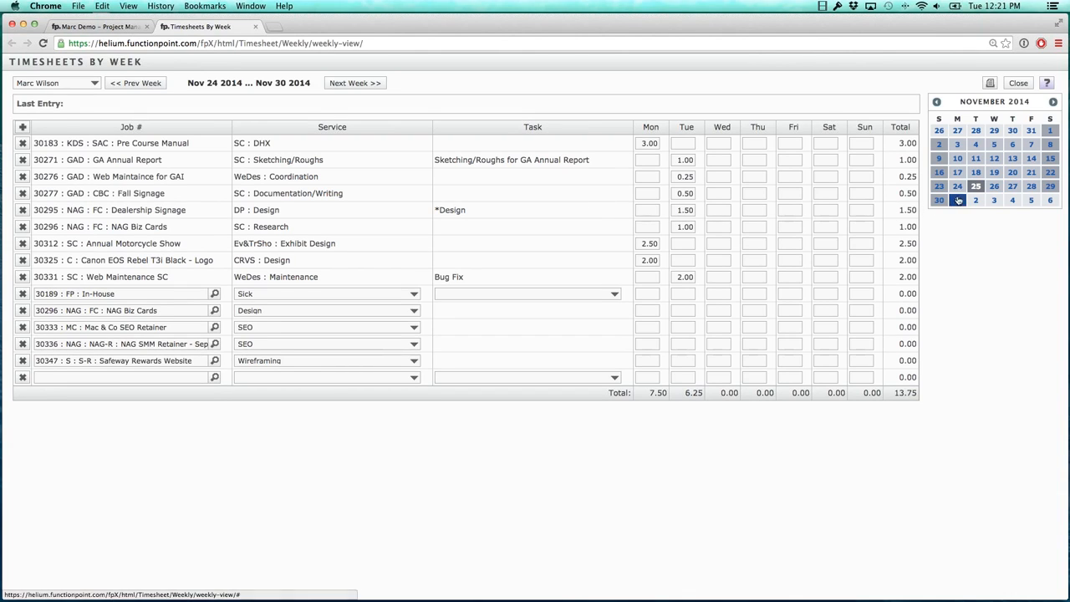
Step: Browse the timesheet weeks containing November 10 and November 5, and return to the week of November 25, 2014
click(959, 158)
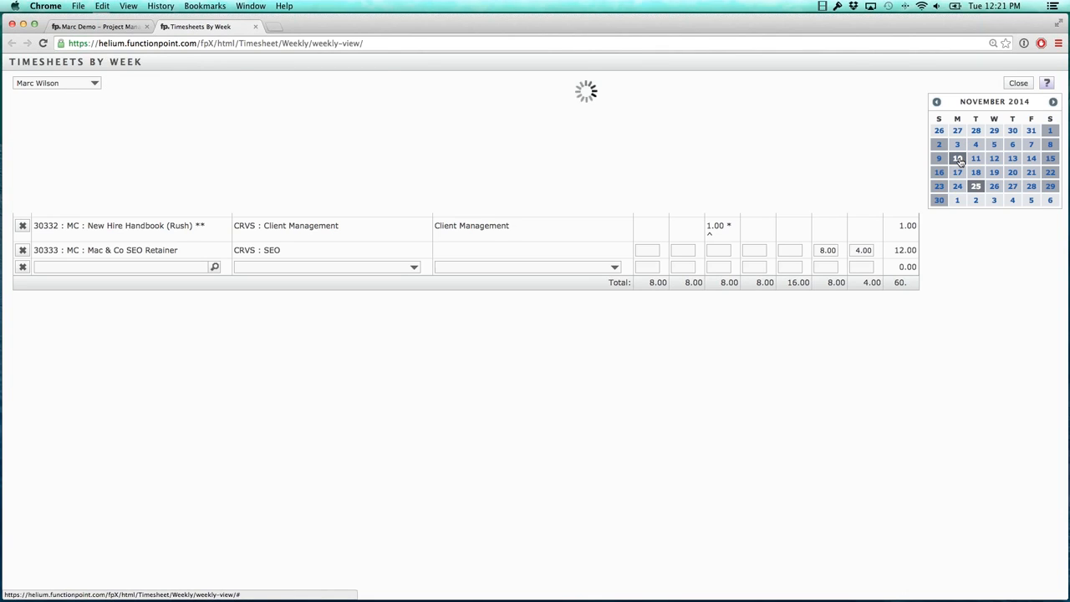
click(959, 188)
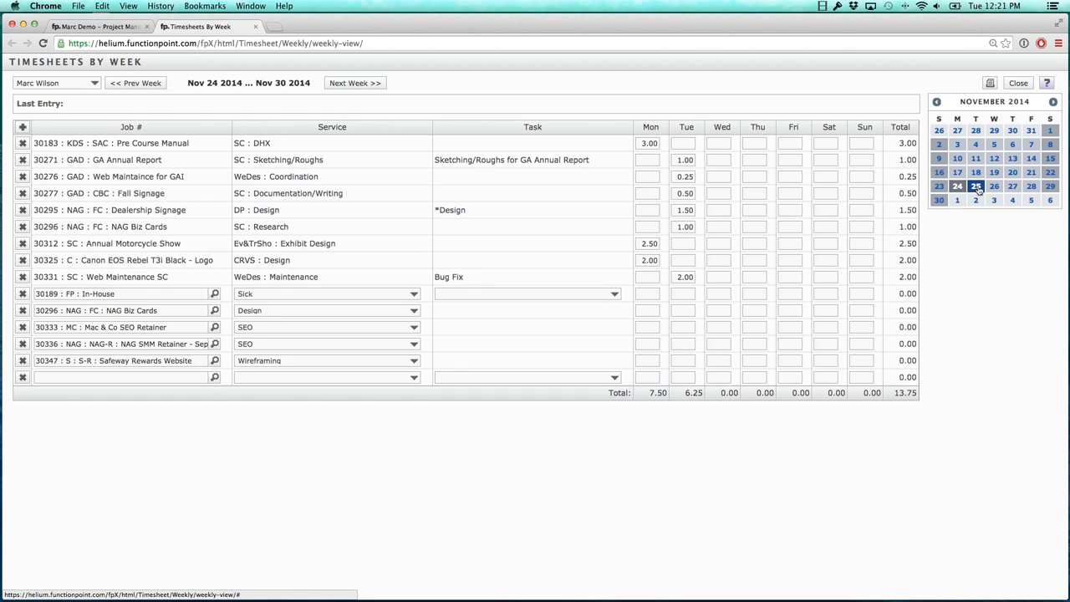
click(975, 187)
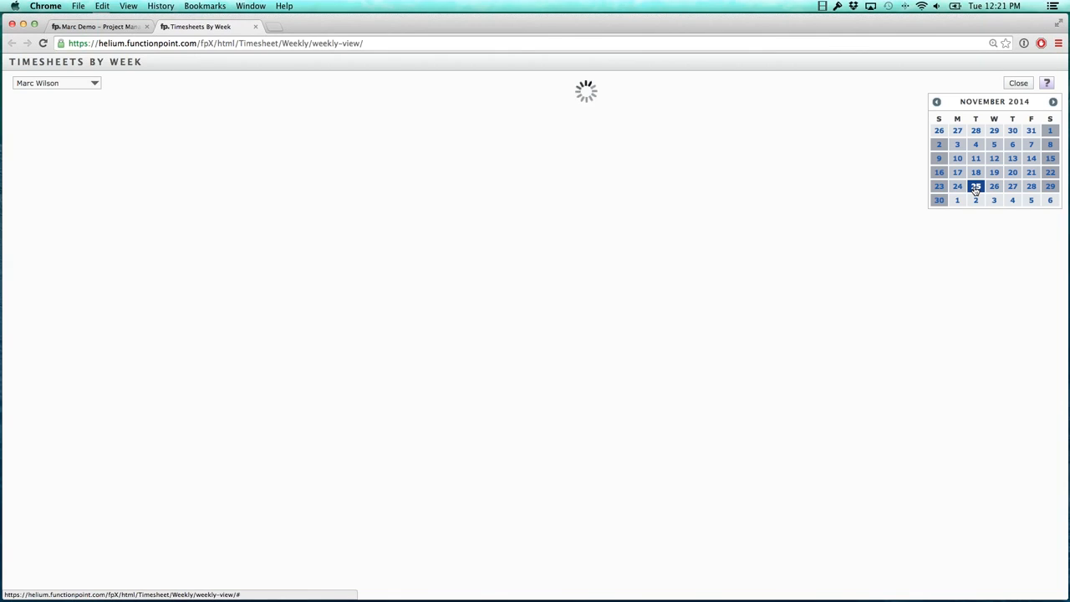
click(994, 146)
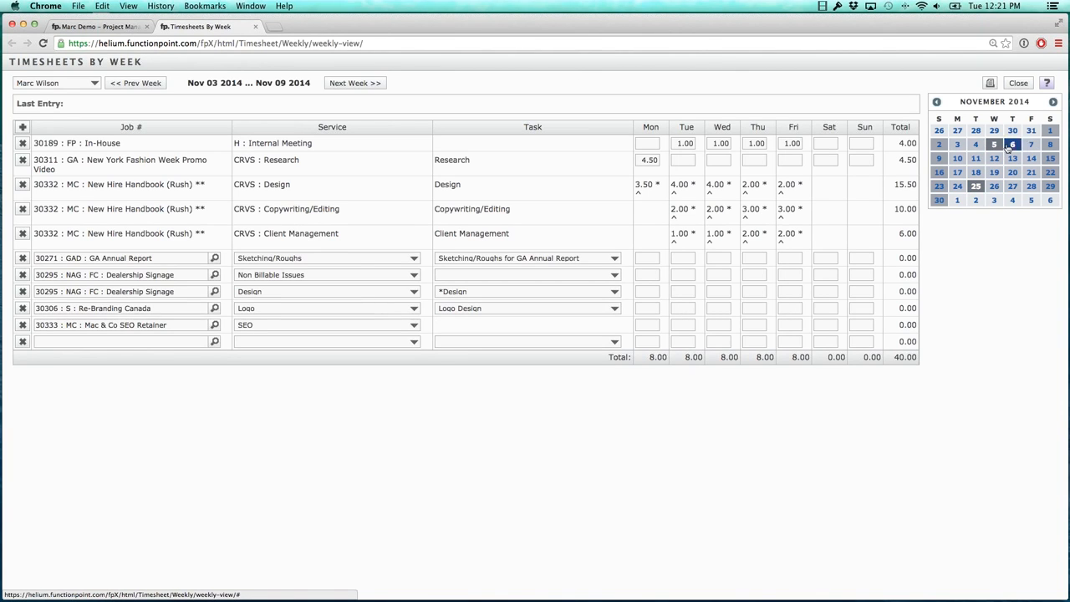
drag(644, 128, 736, 128)
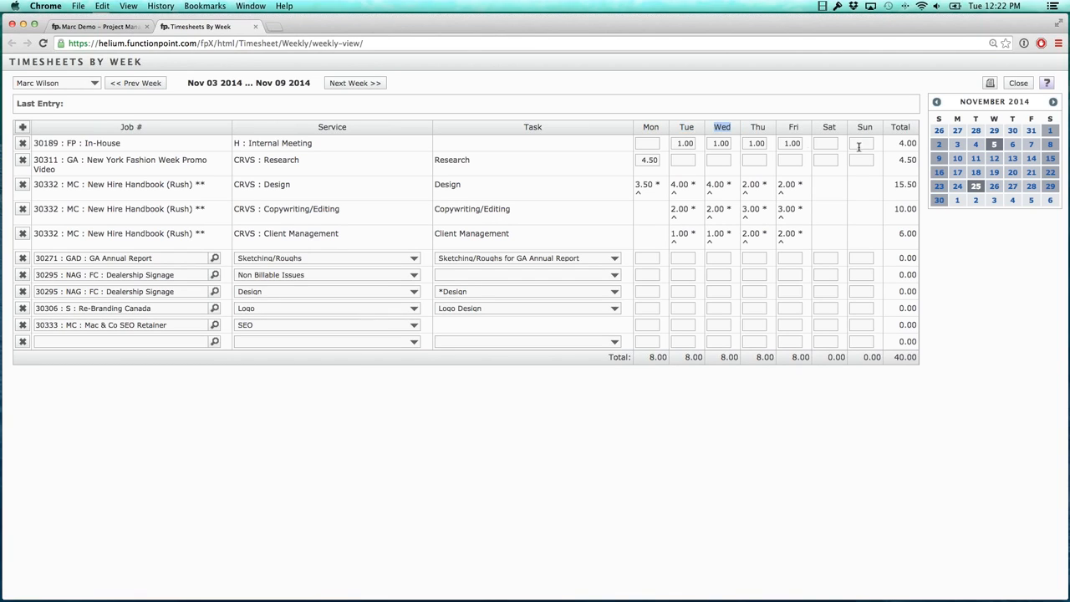
click(975, 187)
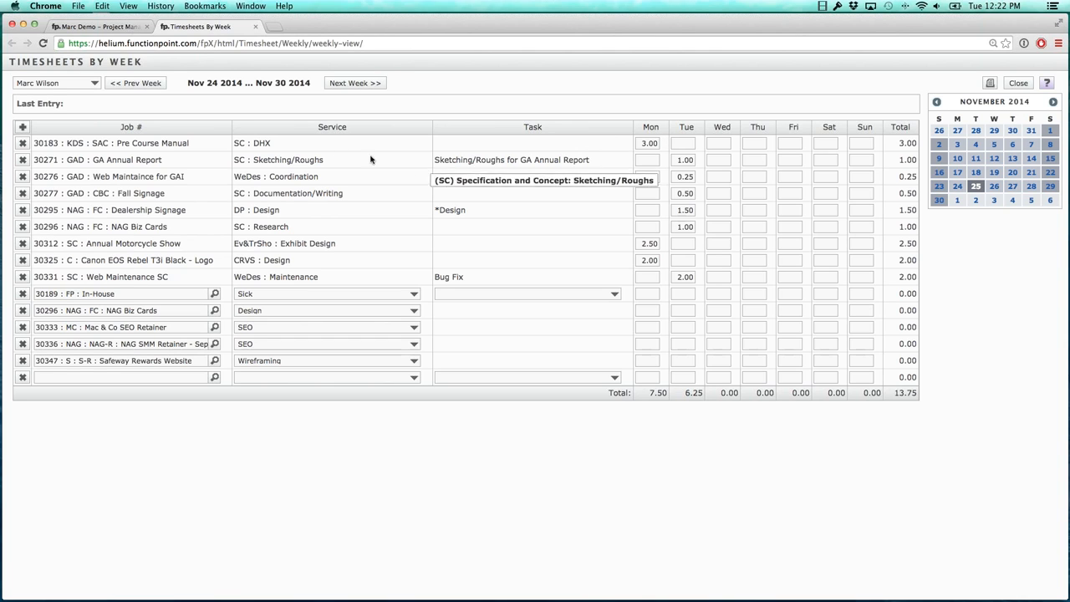
Step: Examine the week's job rows and the job, service, task and Tuesday description of the GA Annual Report row
drag(117, 144, 140, 271)
click(148, 246)
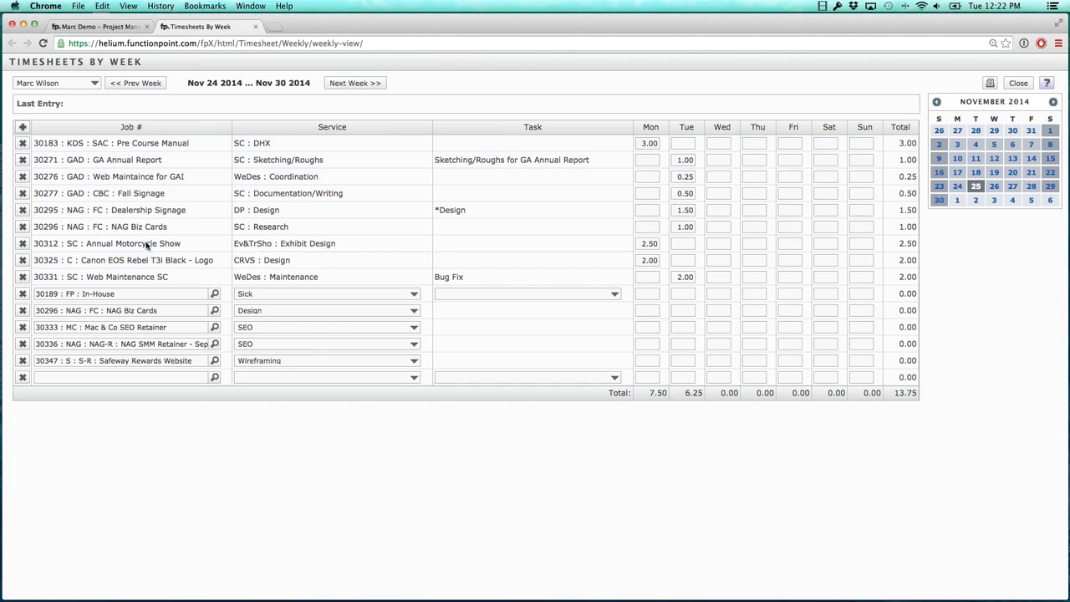
click(140, 293)
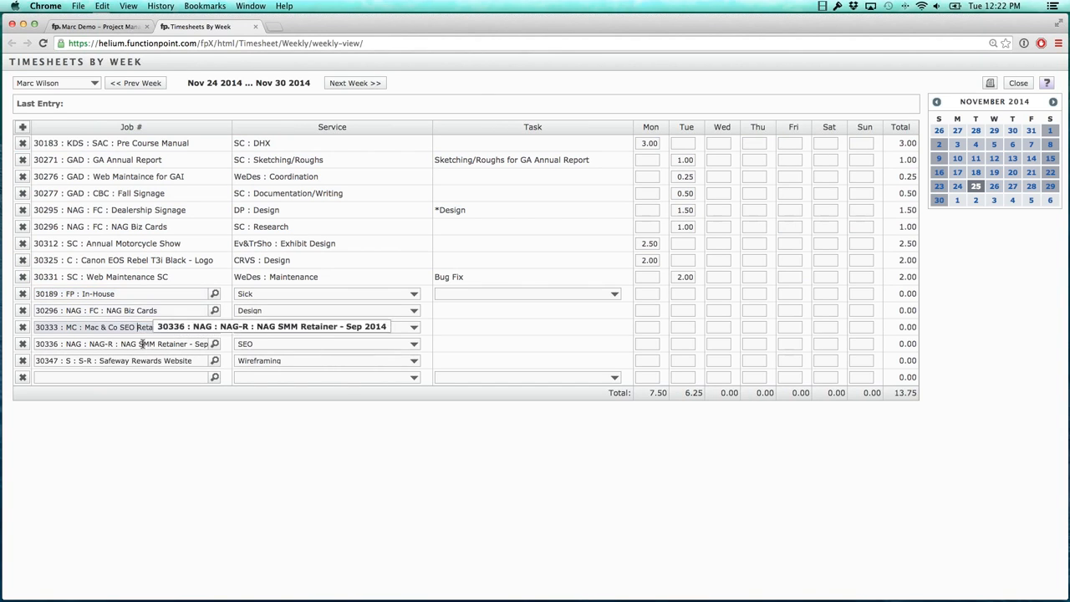
drag(147, 277, 112, 146)
click(113, 152)
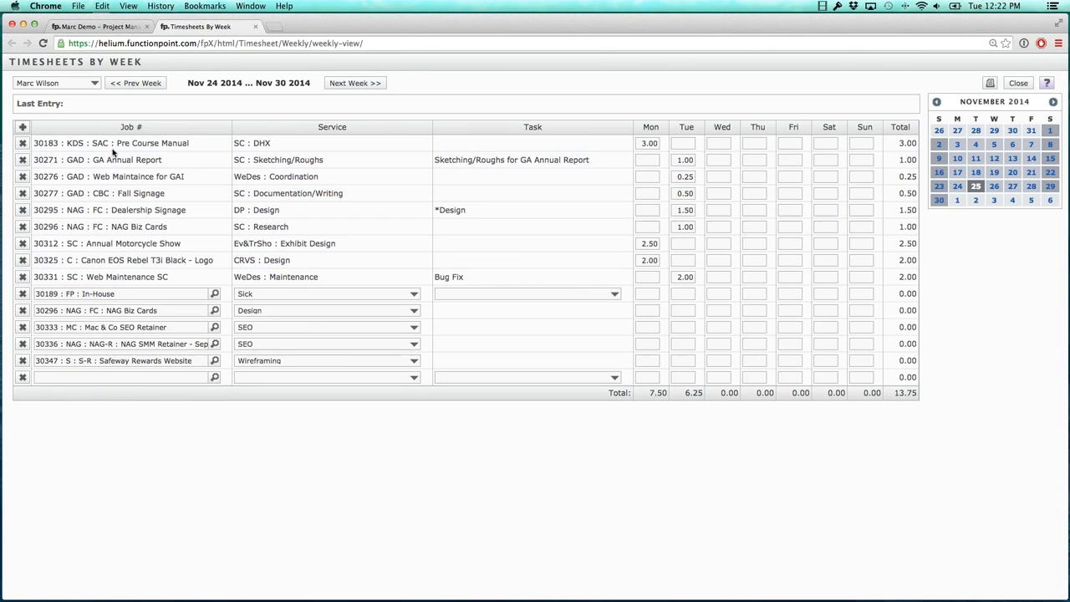
click(679, 160)
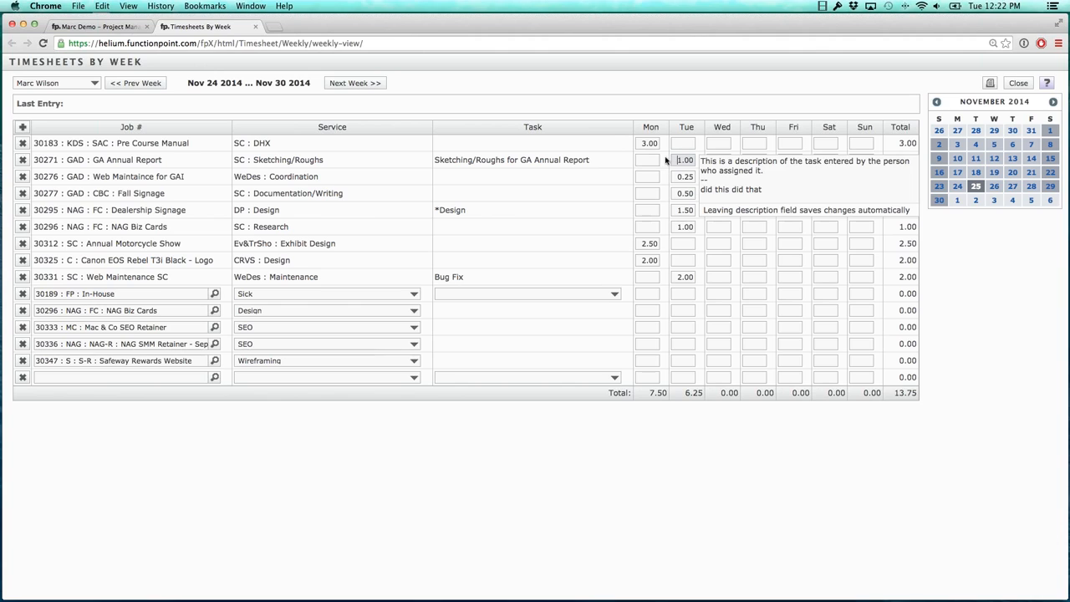
drag(570, 159, 431, 160)
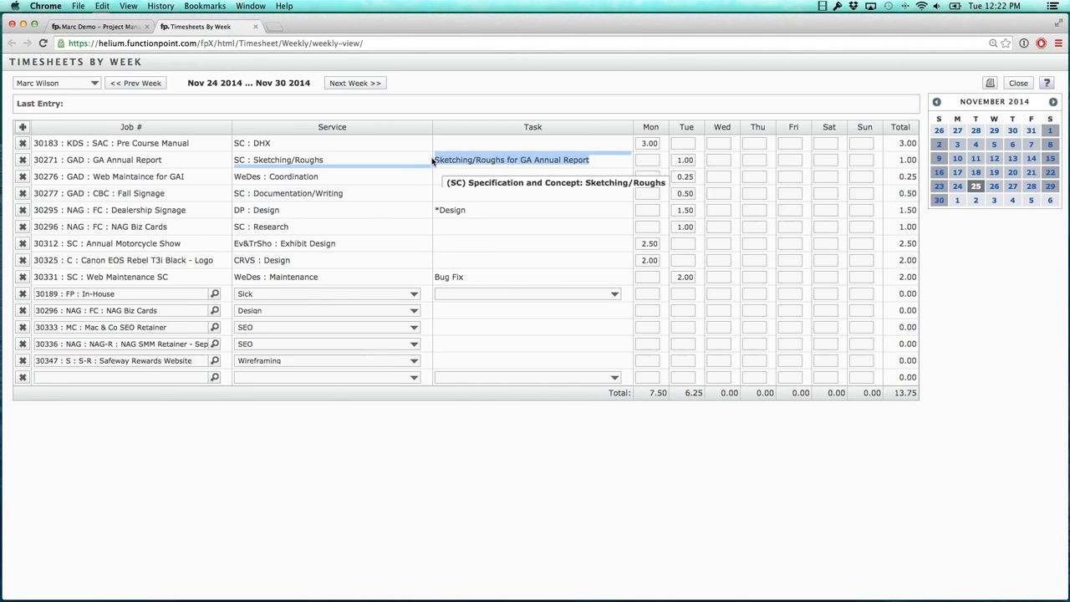
drag(324, 158, 248, 159)
drag(162, 161, 65, 159)
click(79, 157)
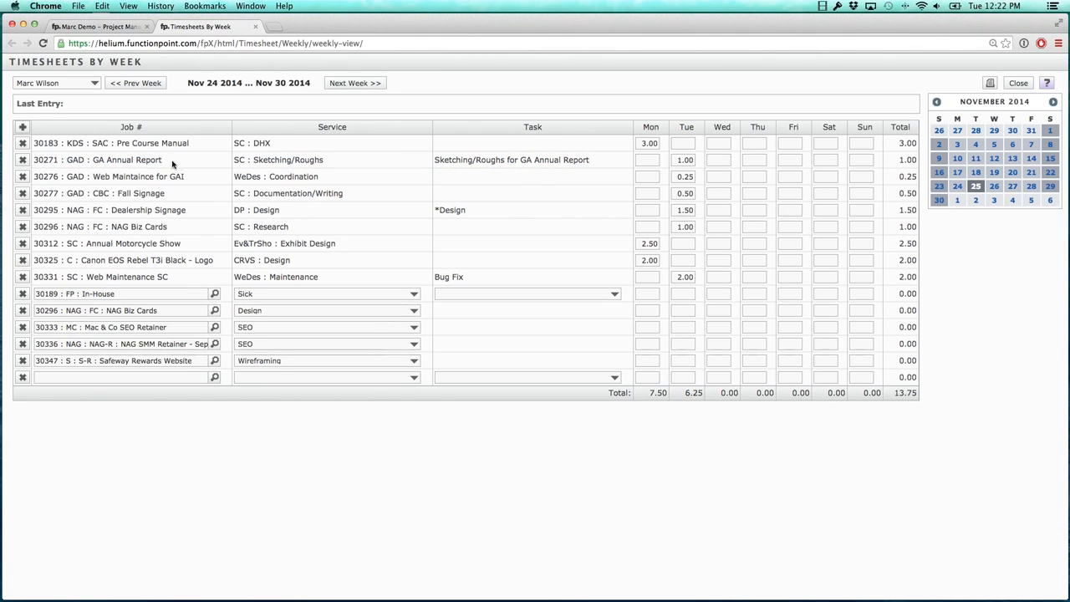
Step: Delete the Tuesday hours of the GA Annual Report sketching row and log 1 hour there again
click(681, 159)
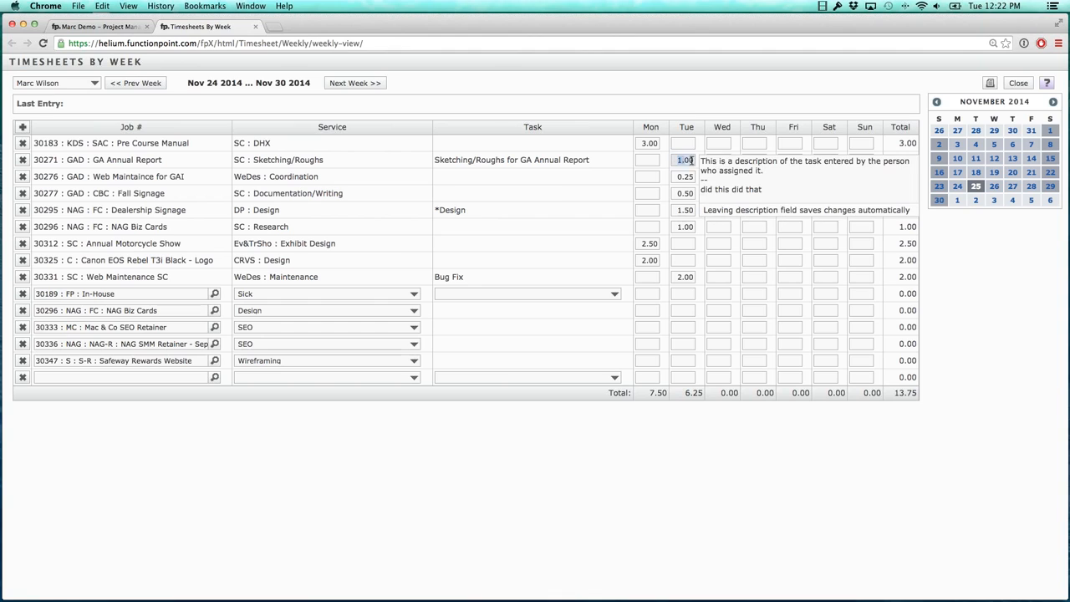
click(538, 167)
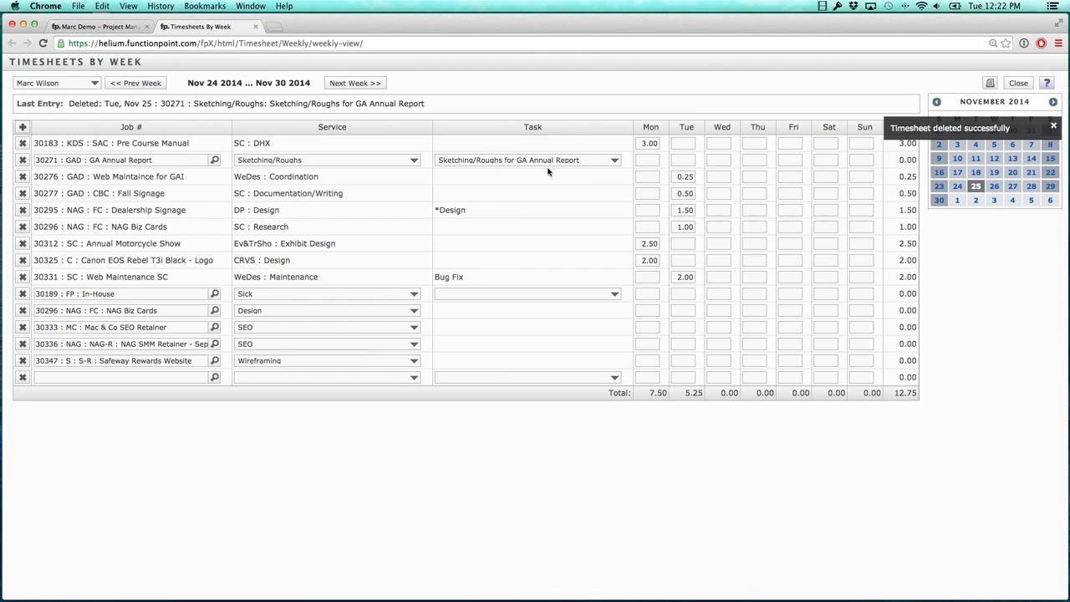
click(685, 160)
text(1)
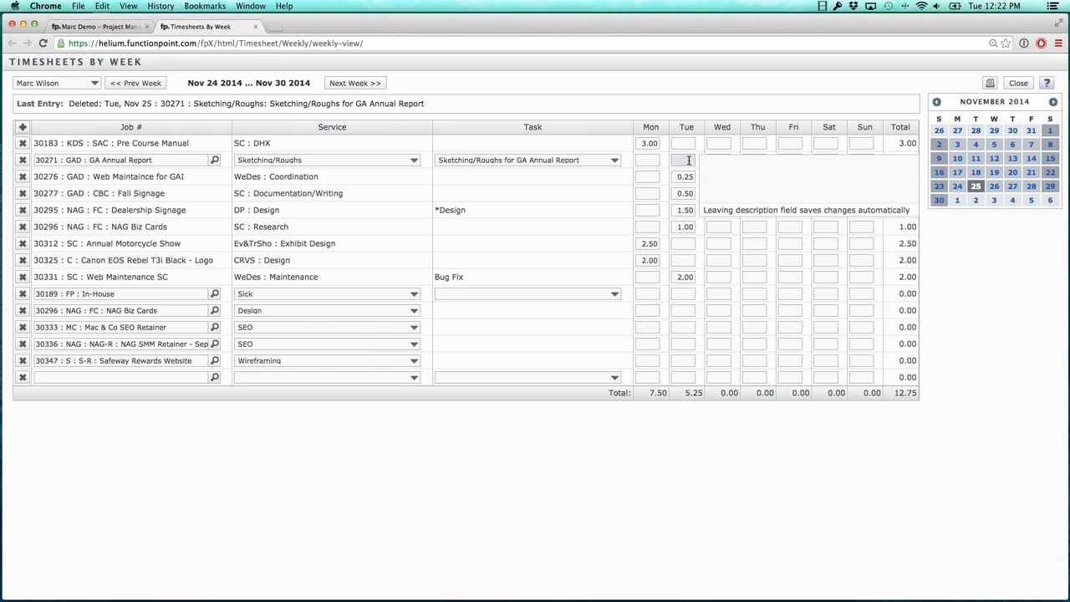
click(558, 71)
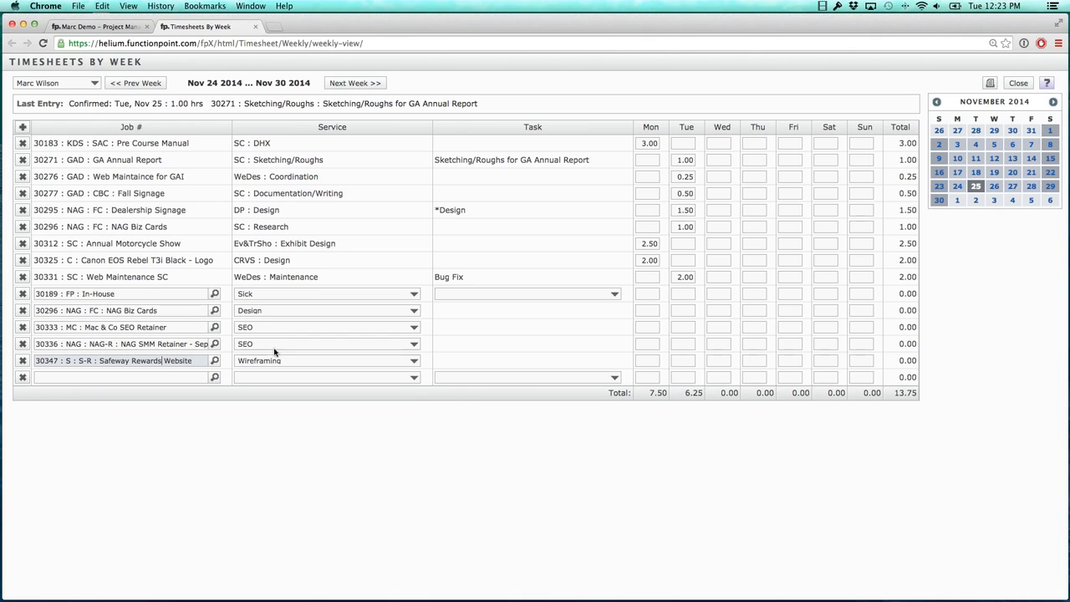
Step: Add a row for the In-House job, 30189, with the Internal Meeting service and log 1 hour on Tuesday
click(95, 376)
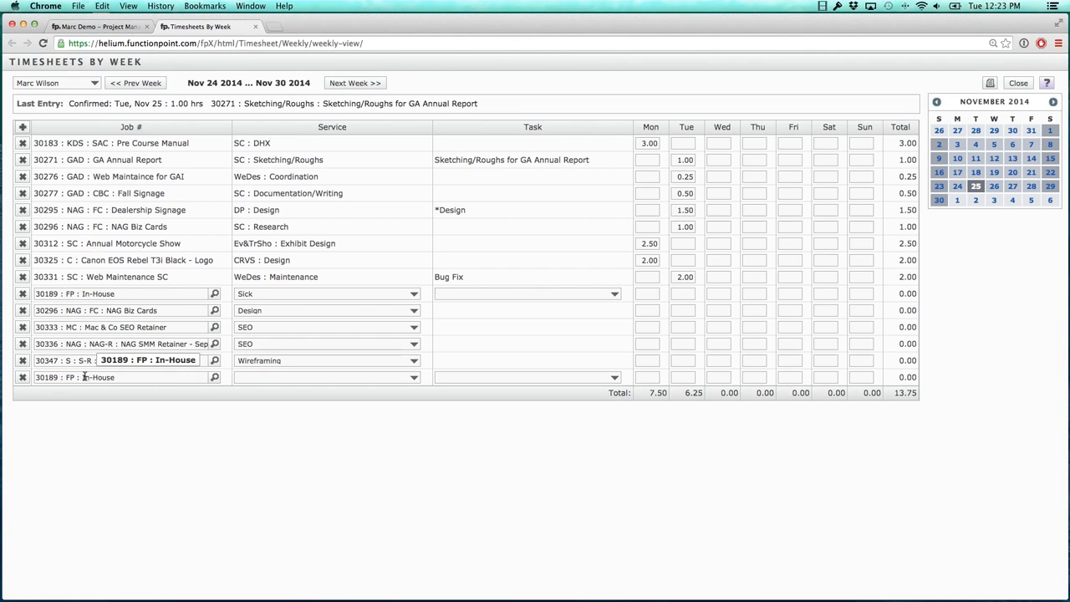
click(272, 377)
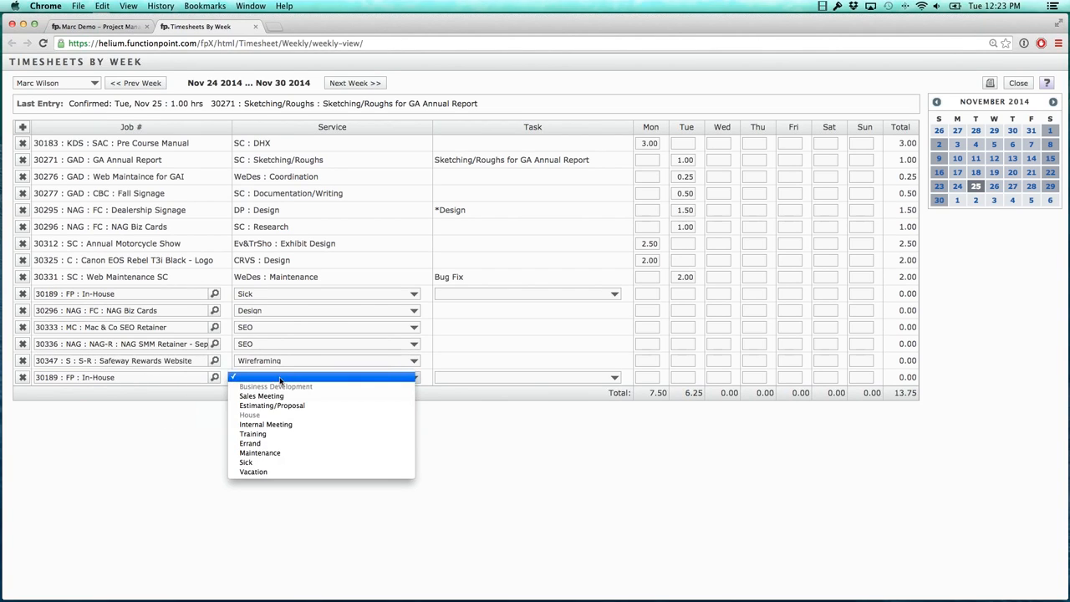
click(280, 424)
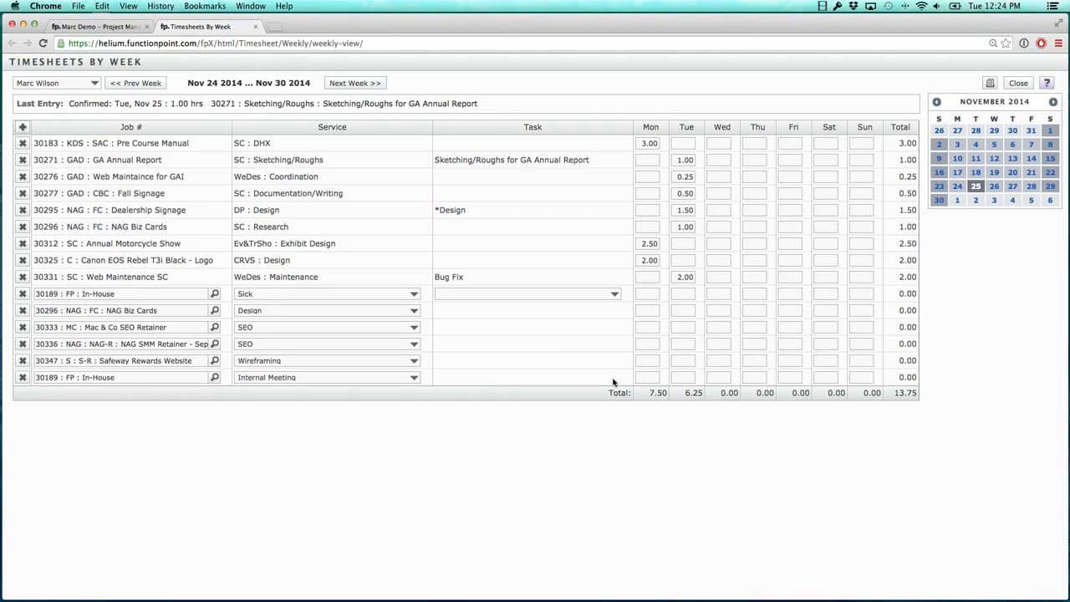
click(687, 377)
text(1)
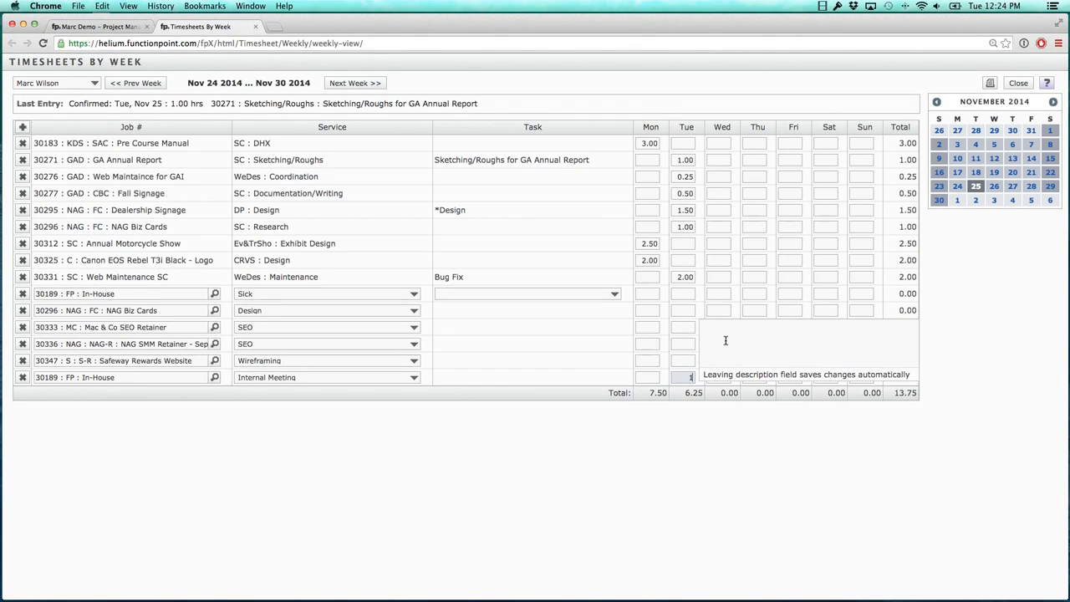
key(Return)
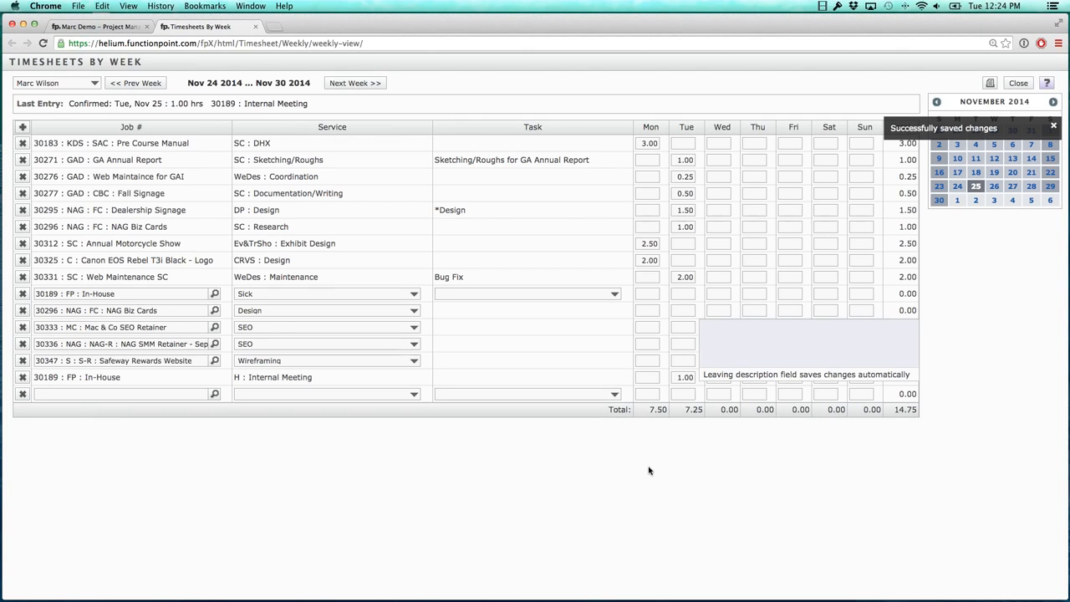
click(633, 483)
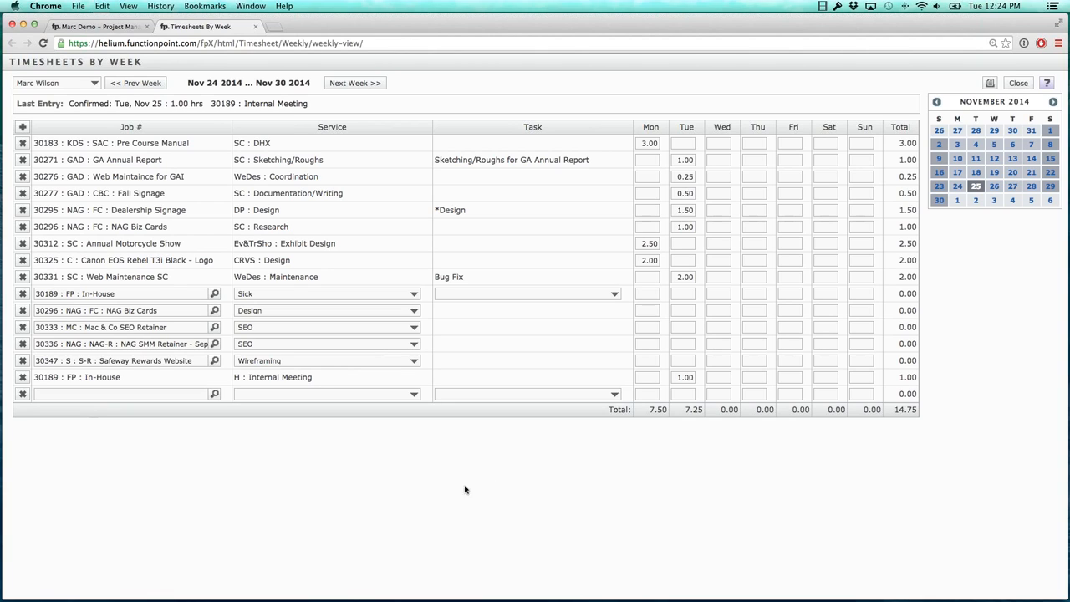
Step: Fill in a new timesheet row for the In-House job, 30189, with the PTO - Vacation task
click(118, 396)
text(house)
key(Tab)
click(477, 394)
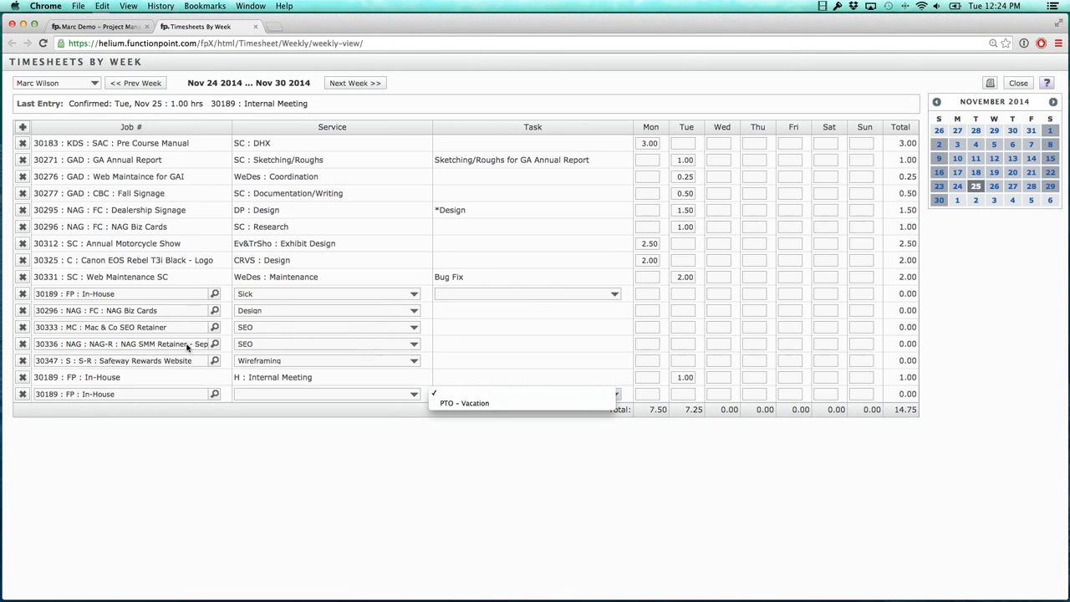
click(466, 404)
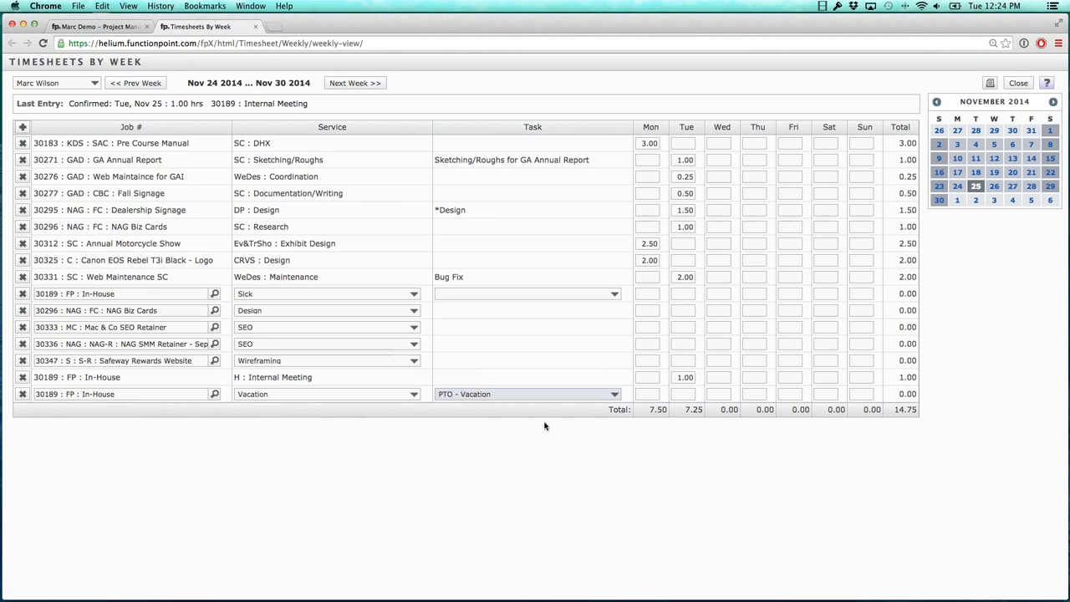
Step: Log 8 hours each on Wednesday and Thursday in the In-House vacation row
click(721, 394)
text(8)
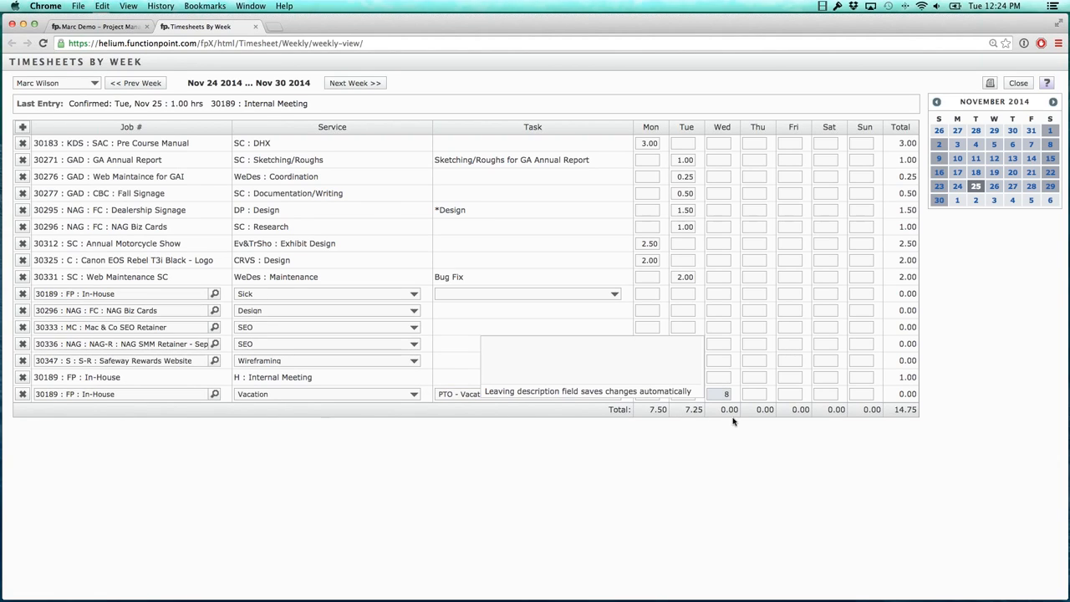
click(765, 439)
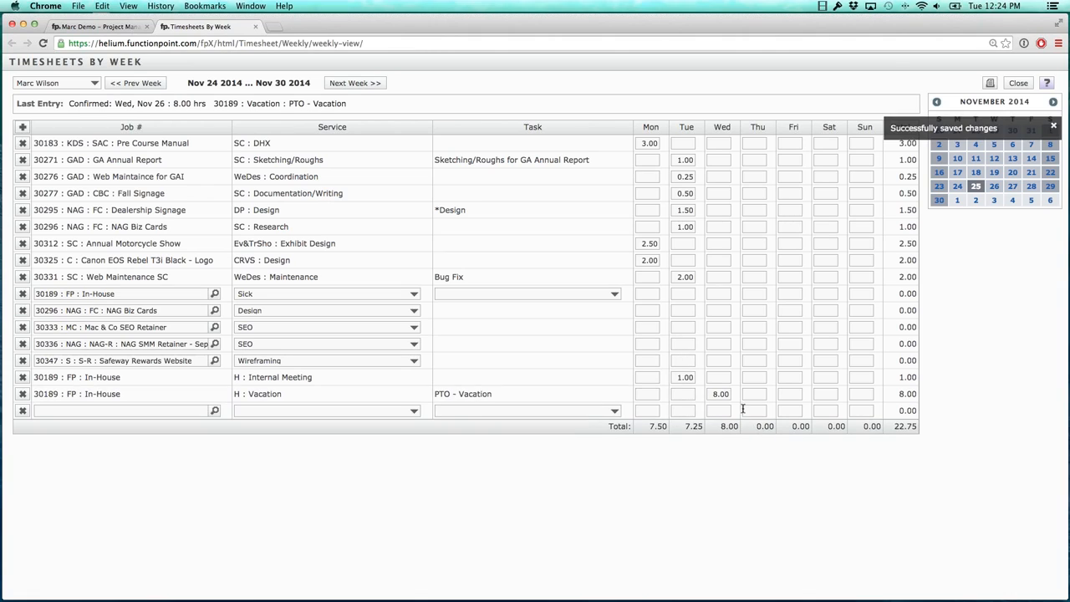
click(755, 393)
text(8)
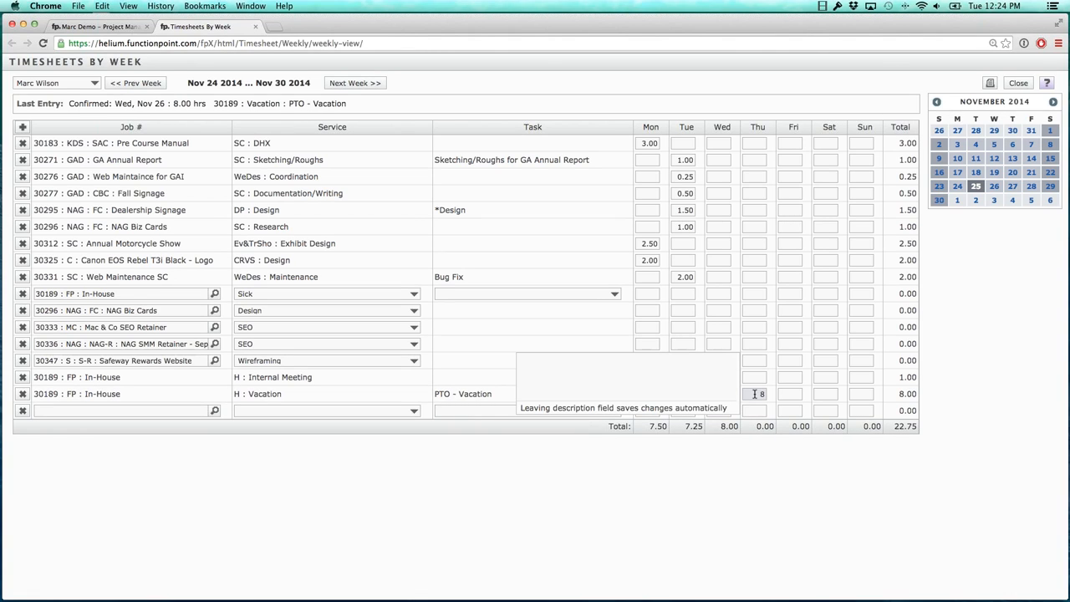
click(775, 454)
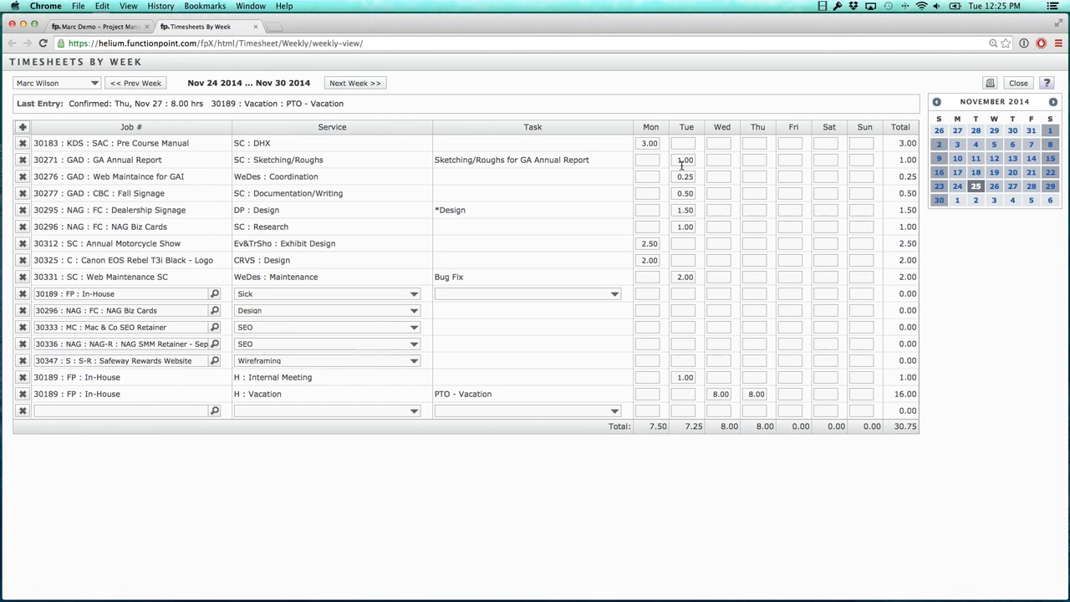
Step: Examine the daily totals for Monday through Wednesday and the row totals of the current week
double_click(653, 427)
double_click(687, 428)
double_click(725, 428)
click(733, 429)
mouse_move(896, 396)
mouse_down()
mouse_move(918, 398)
mouse_move(906, 377)
mouse_up()
click(906, 377)
Step: Browse the timesheet weeks of November 17 and November 10, and open the week of October 13, 2014
click(958, 173)
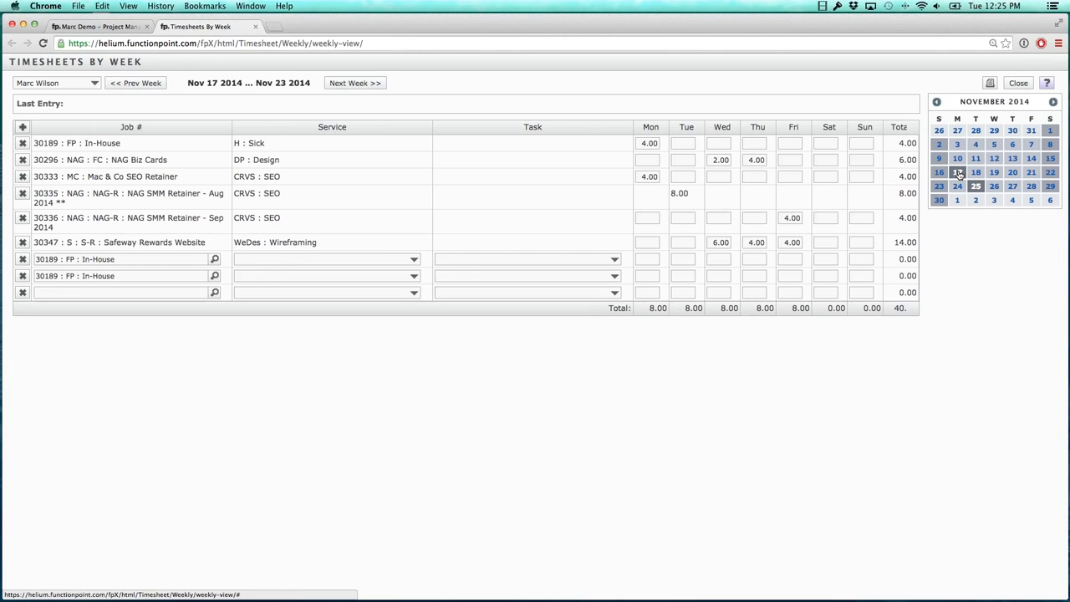
click(957, 158)
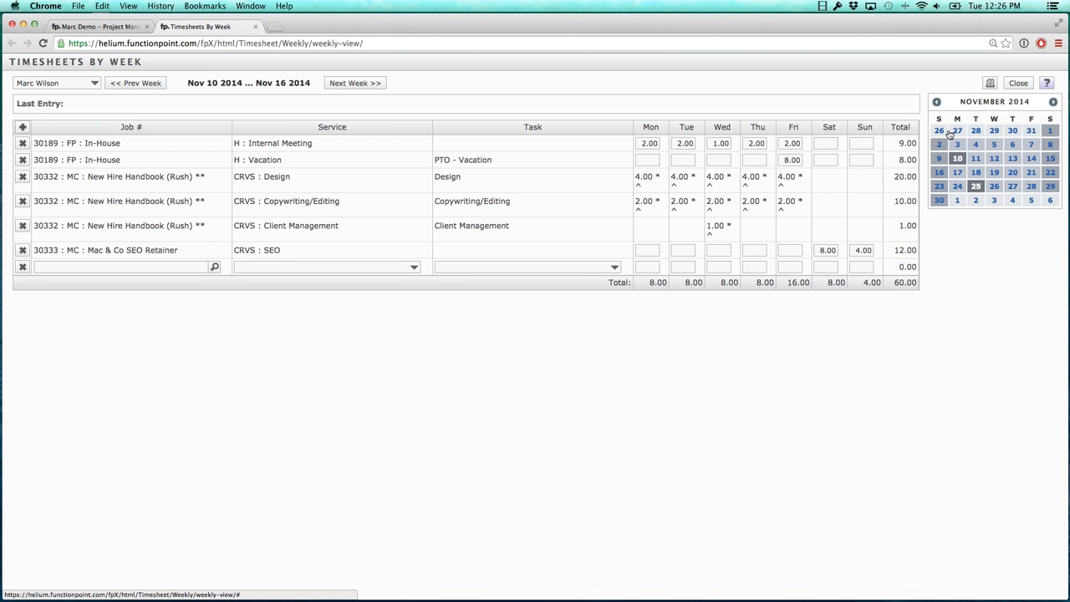
click(936, 101)
click(958, 159)
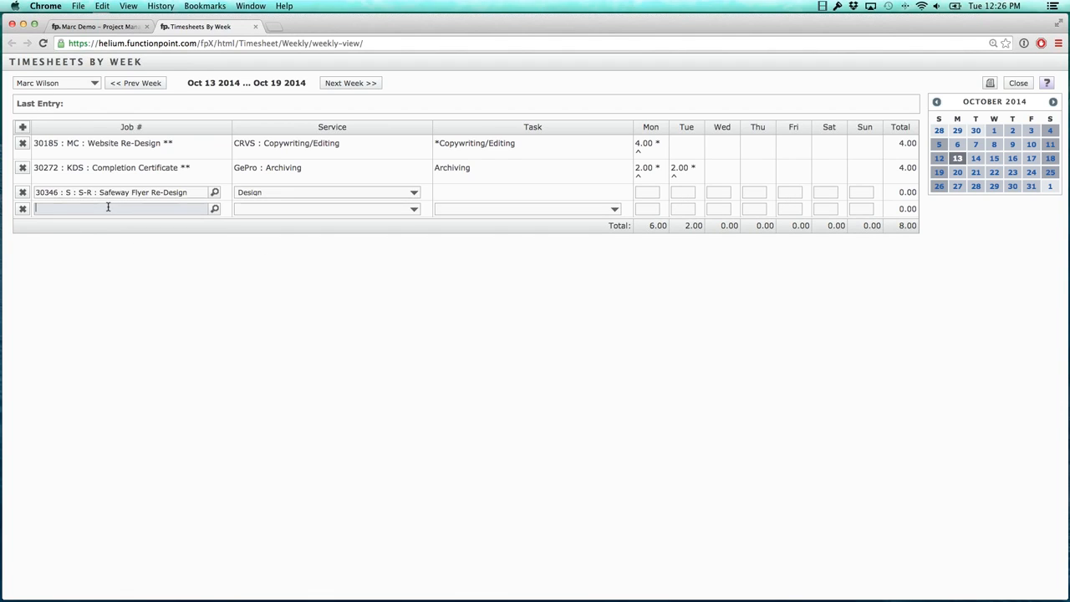
Step: Fill in a new row for job 30347, Safeway Rewards Website, with the Web Design service
text(safe)
key(Tab)
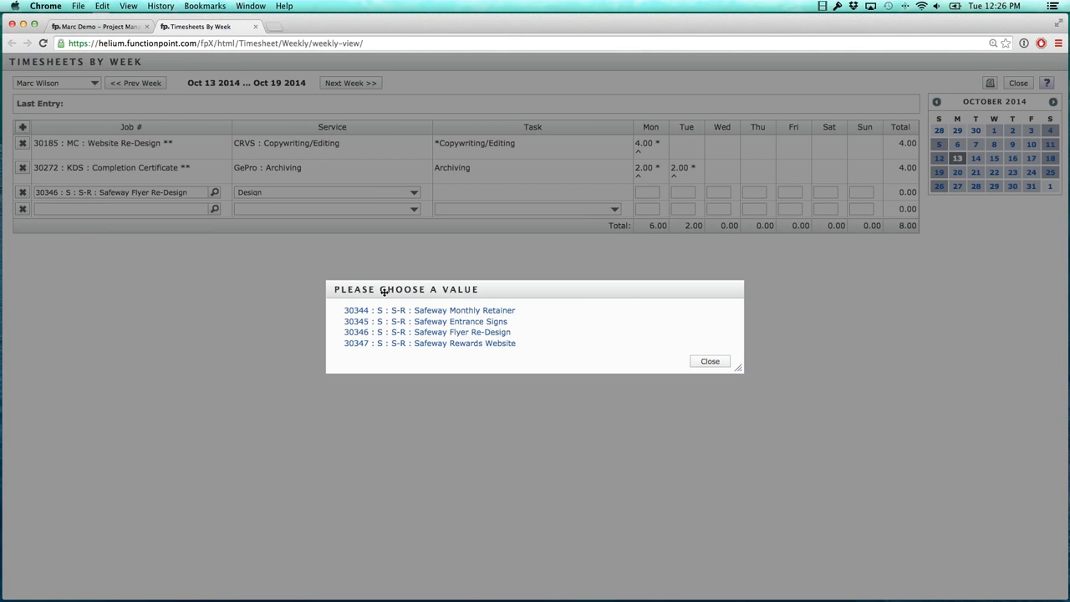
click(460, 343)
click(311, 209)
click(306, 241)
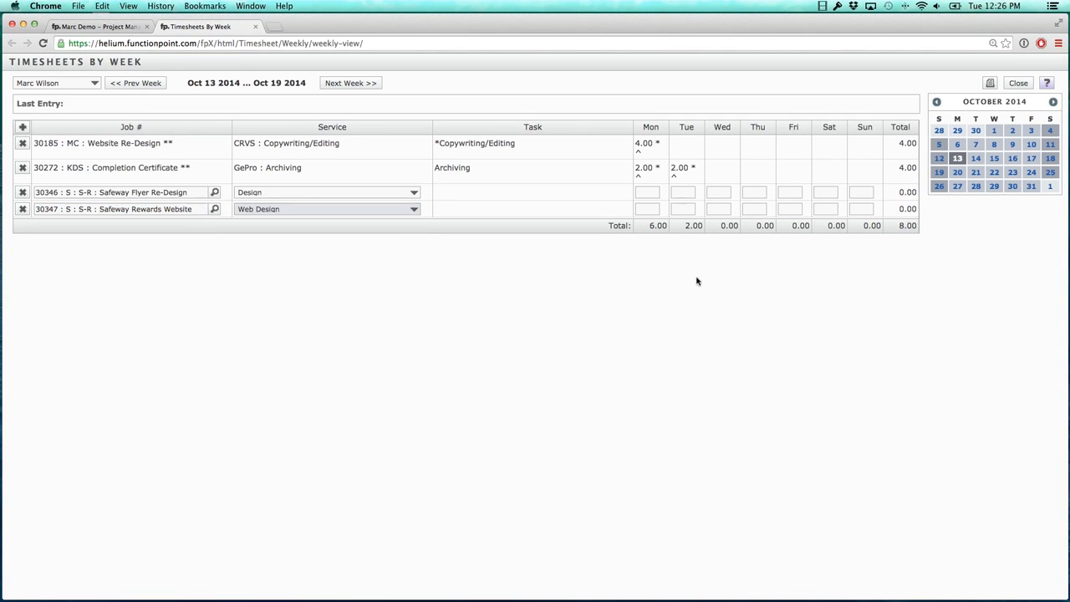
Step: Log 8 hours each on Wednesday, Thursday and Friday in the Safeway Rewards Website row
click(721, 209)
text(8)
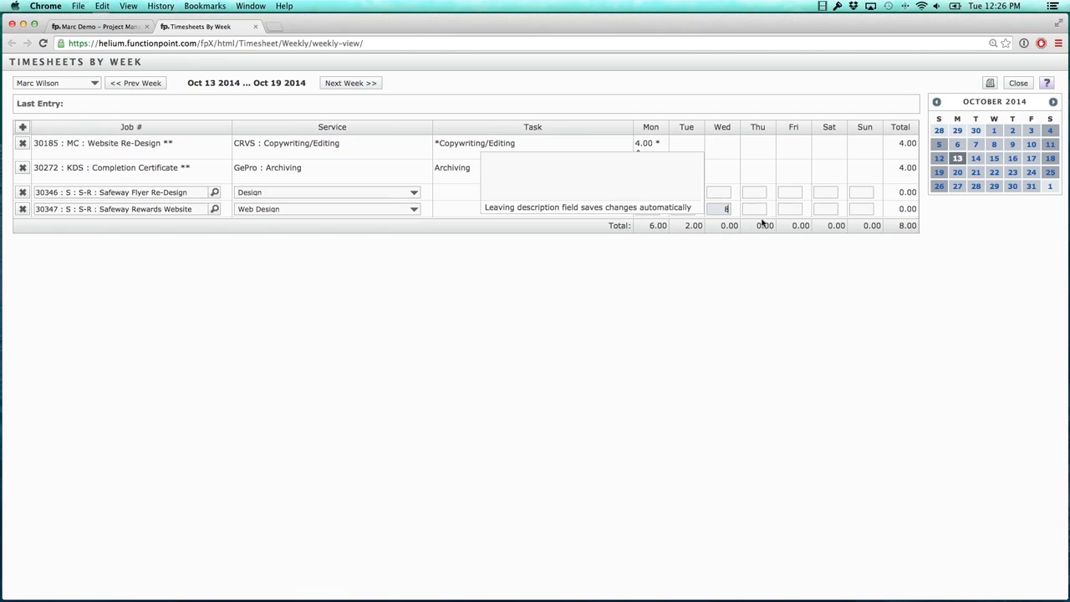
click(761, 217)
text(8)
click(792, 209)
text(8)
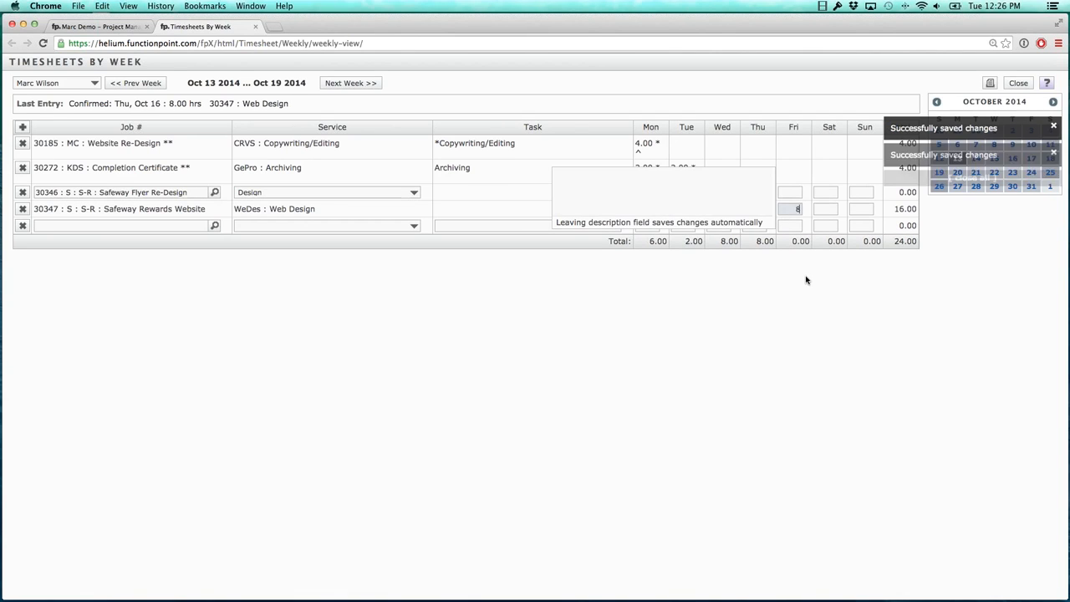
click(806, 279)
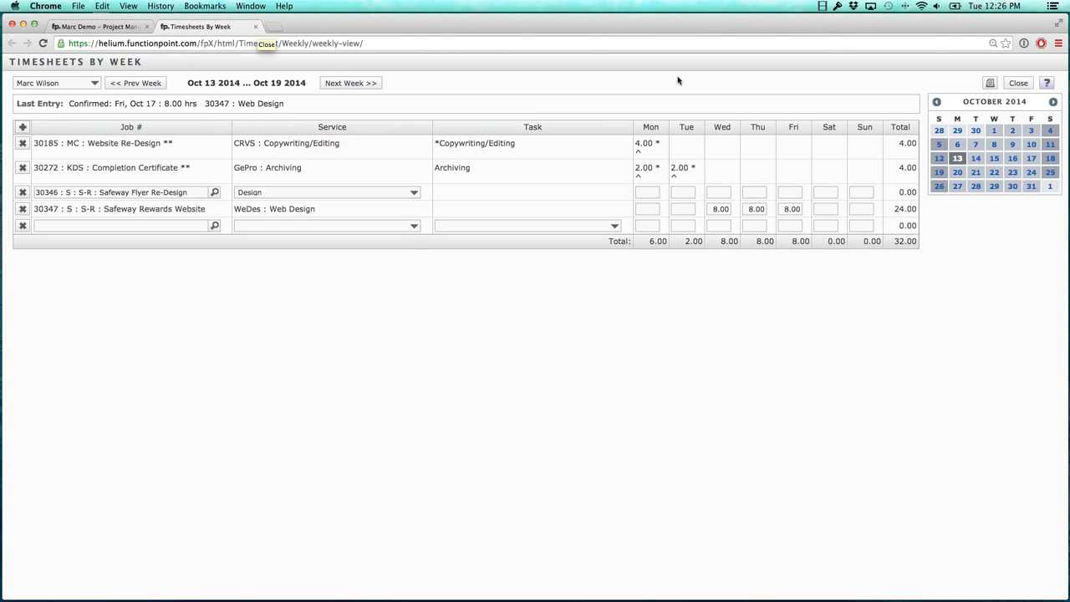
Step: Return to the week of November 25, 2014 and close the weekly timesheet view
click(1051, 102)
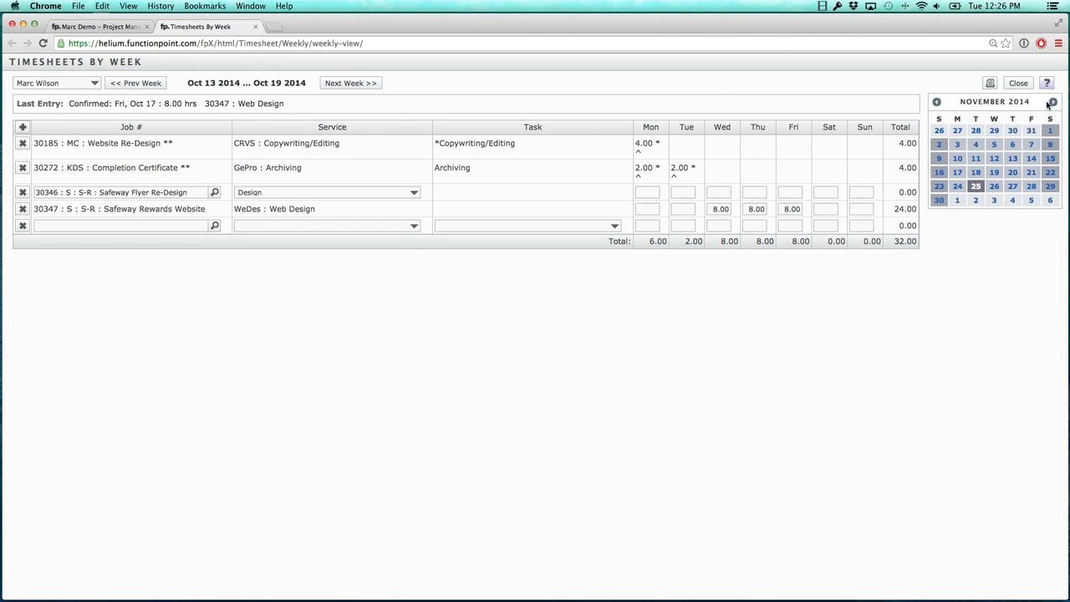
click(976, 187)
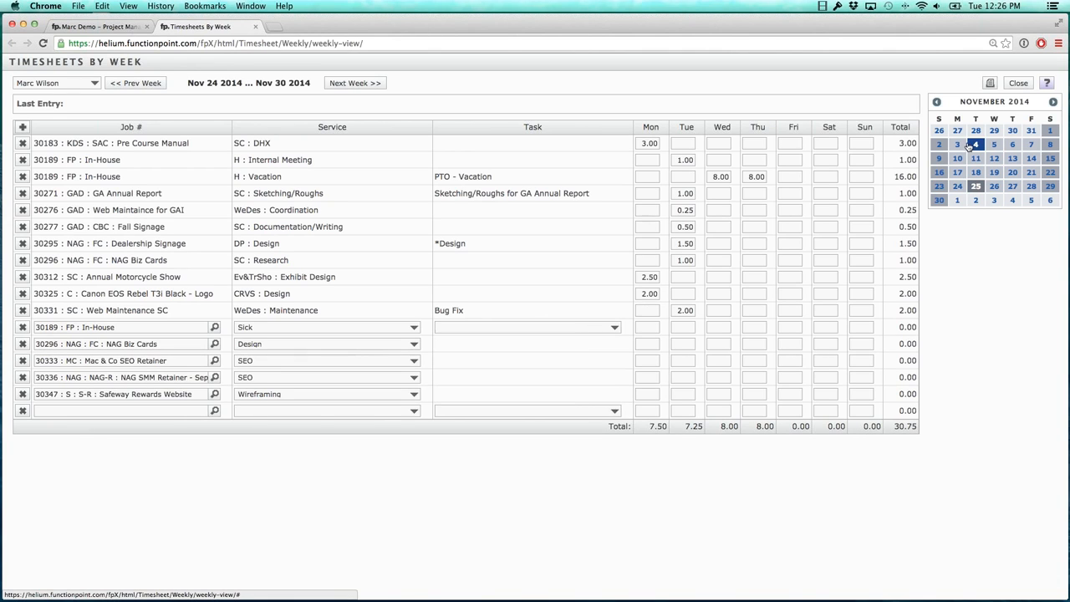
click(255, 28)
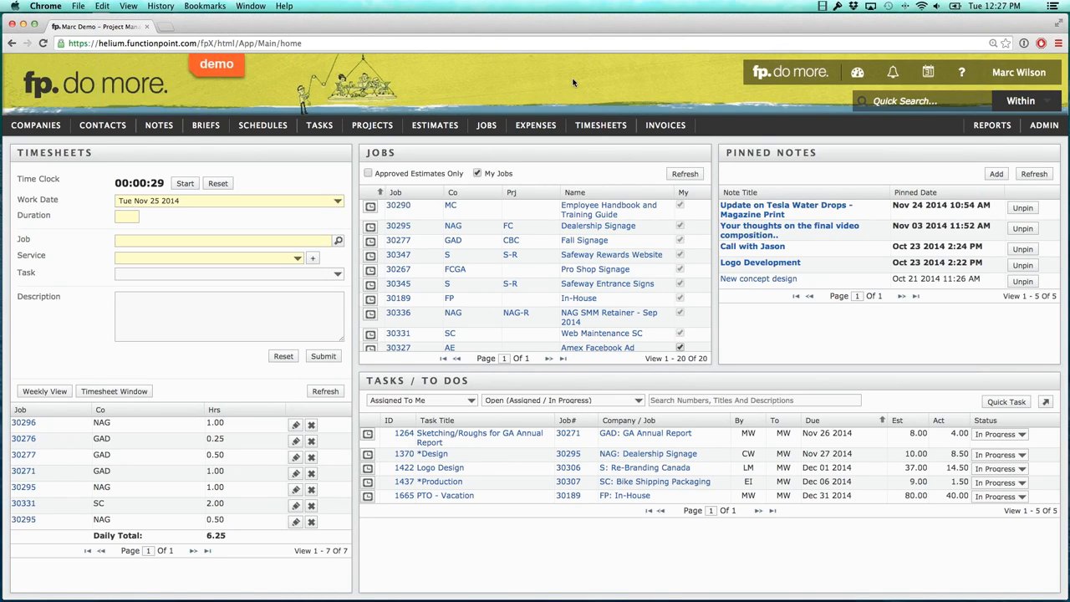
Step: Open the separate Timesheet Window, enlarge it to fit all the day's entries and move it higher
mouse_move(600, 124)
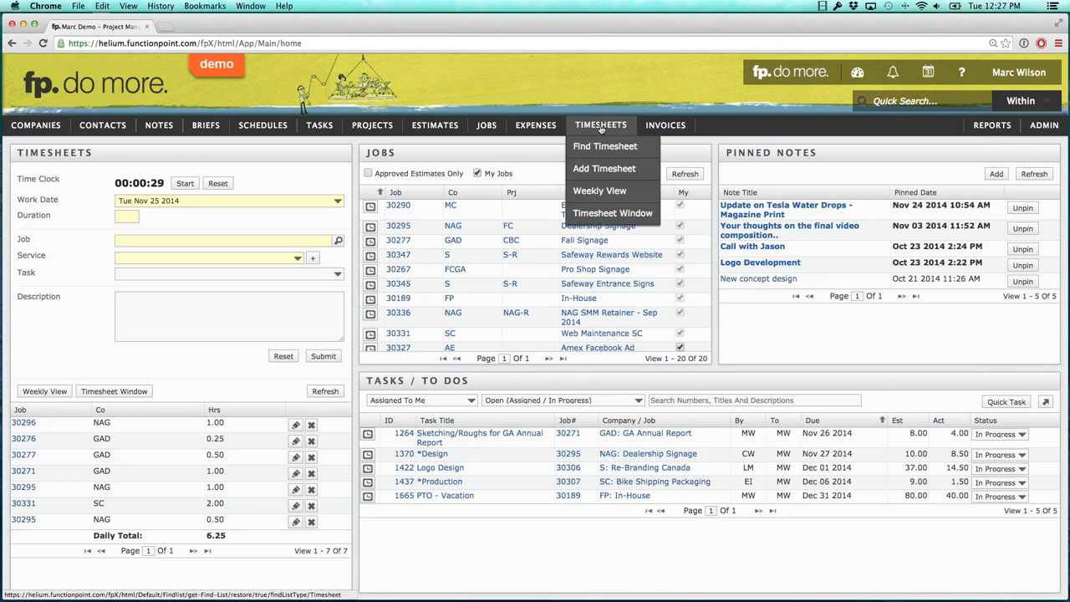
click(603, 214)
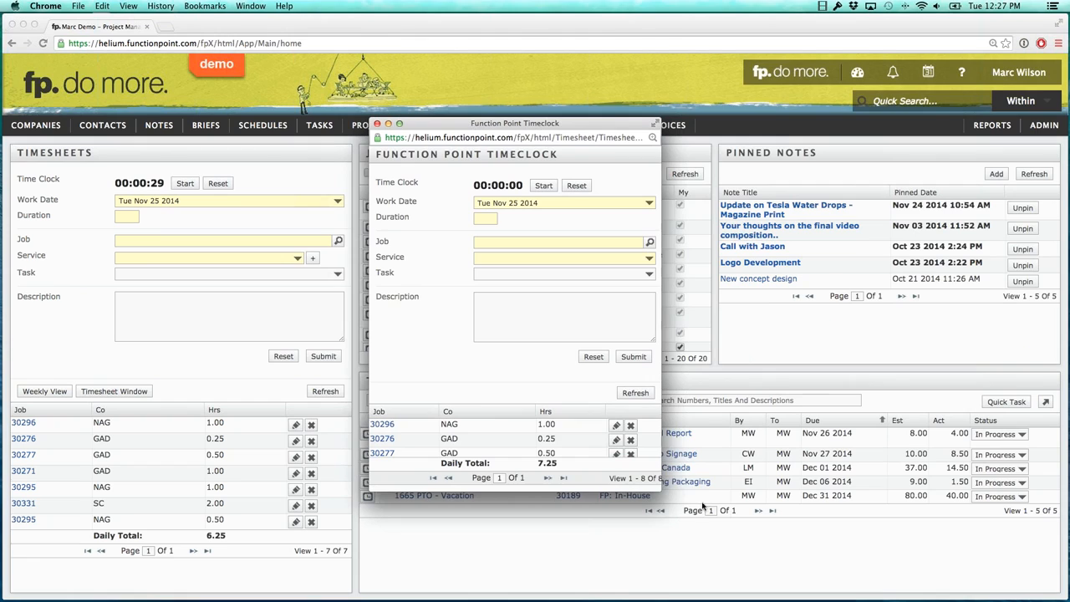
drag(658, 514, 694, 589)
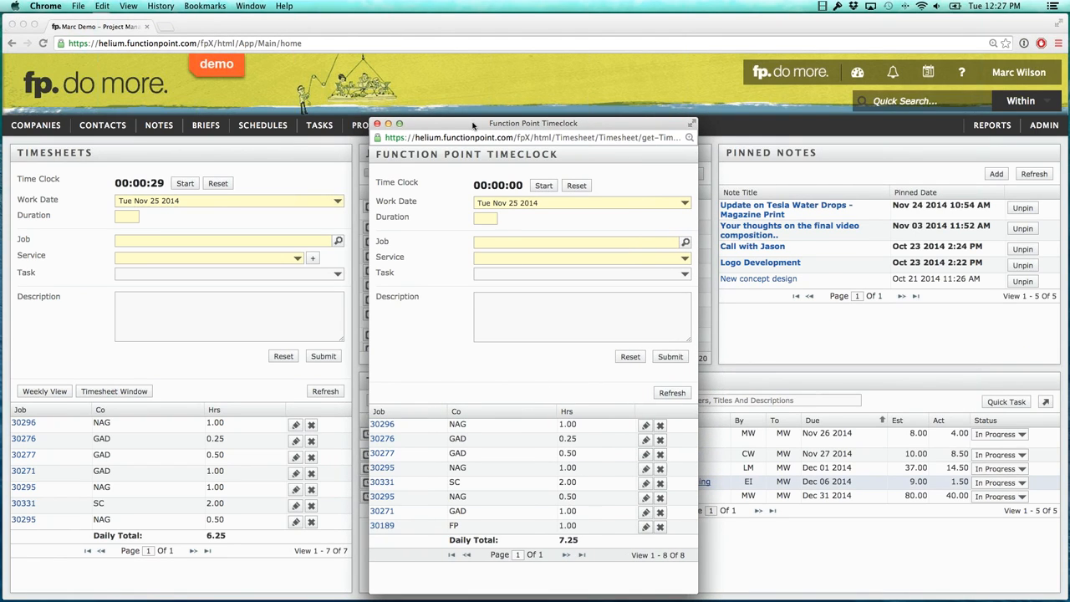
drag(473, 125, 490, 69)
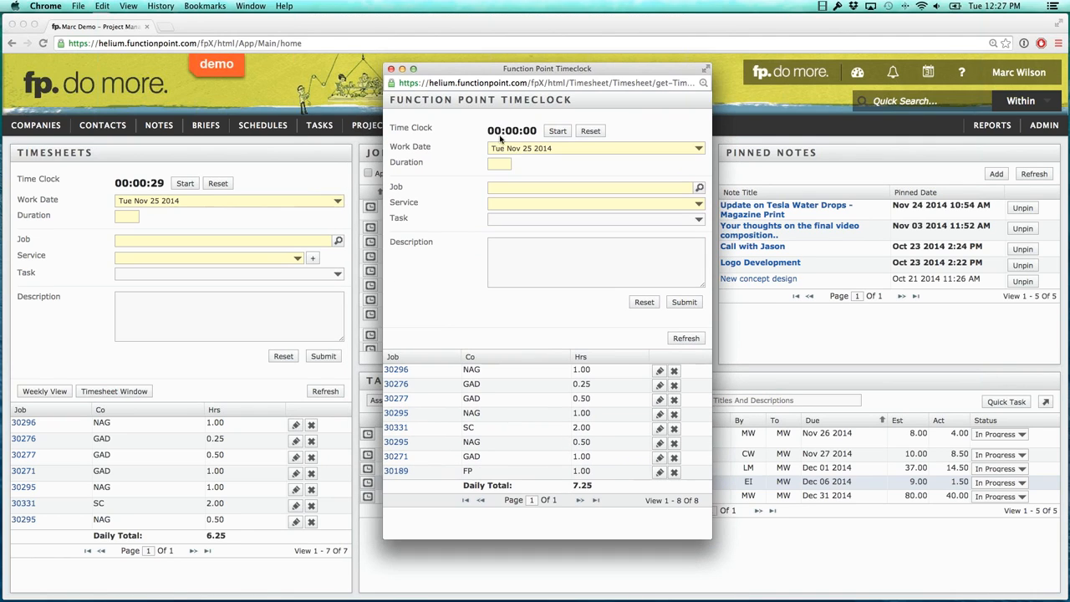
Step: Start the time clock in the Timesheet Window and get the dashboard window out of the way, leaving the timeclock on the desktop
click(556, 131)
drag(467, 73, 472, 73)
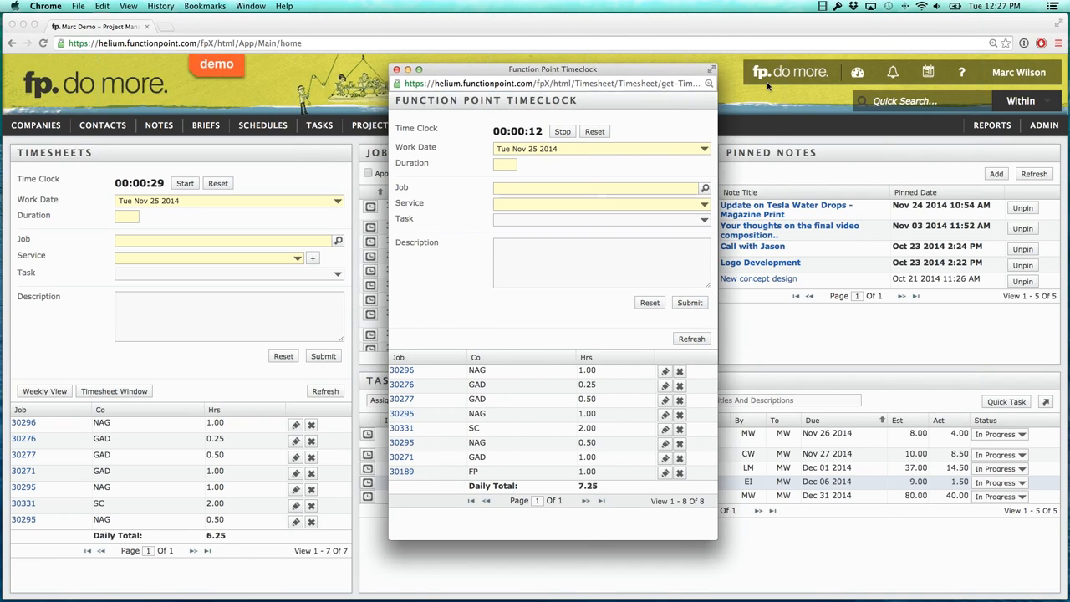
click(396, 70)
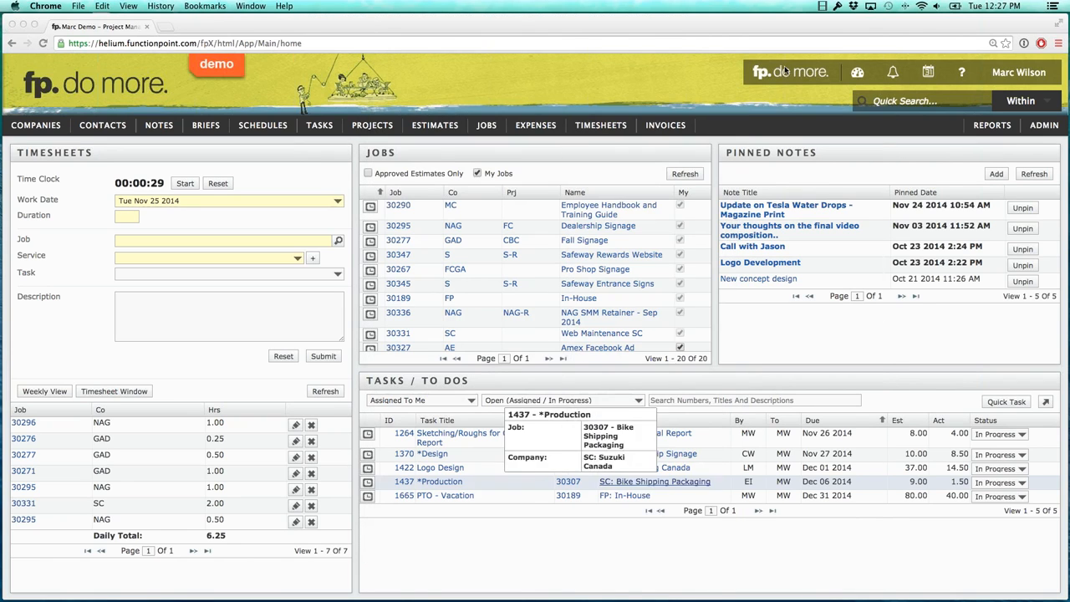
click(22, 25)
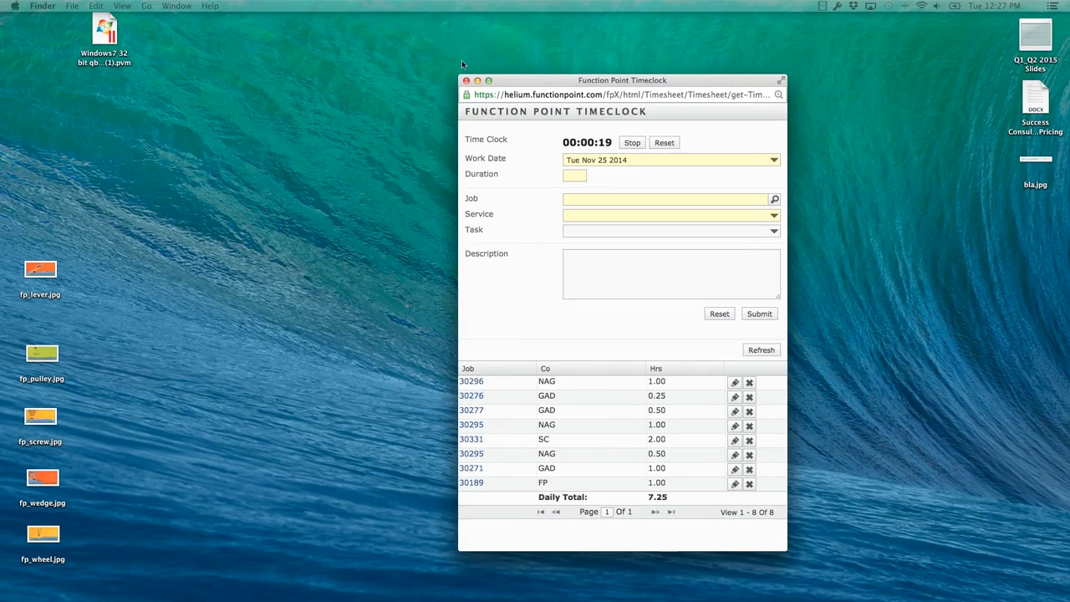
Step: Stop the time clock and assign the entry to job 30333, Mac & Co SEO Retainer, with the SEO service
click(525, 121)
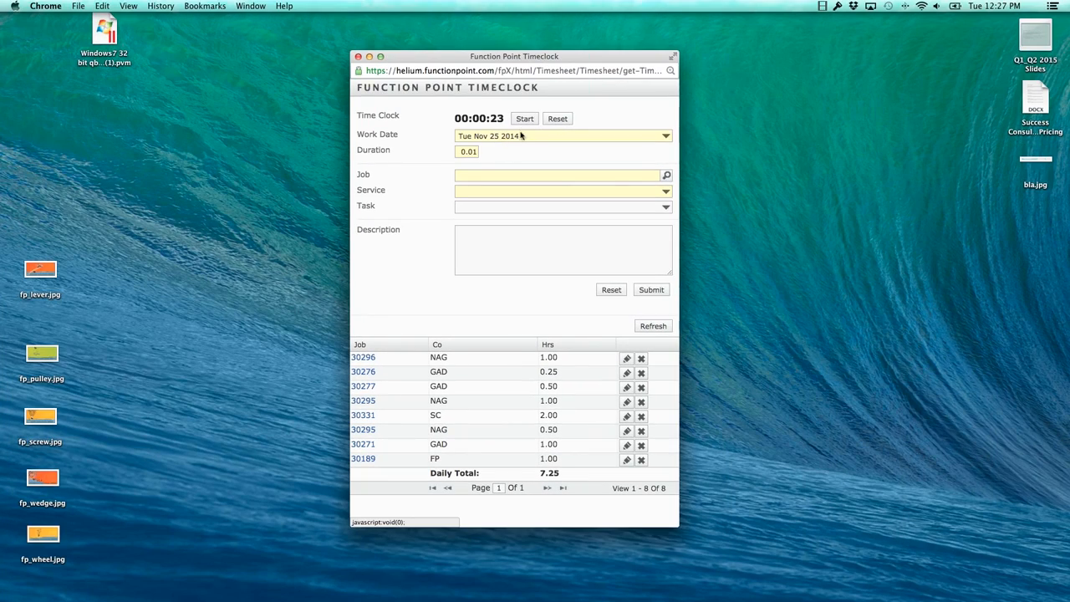
click(490, 172)
text(mac)
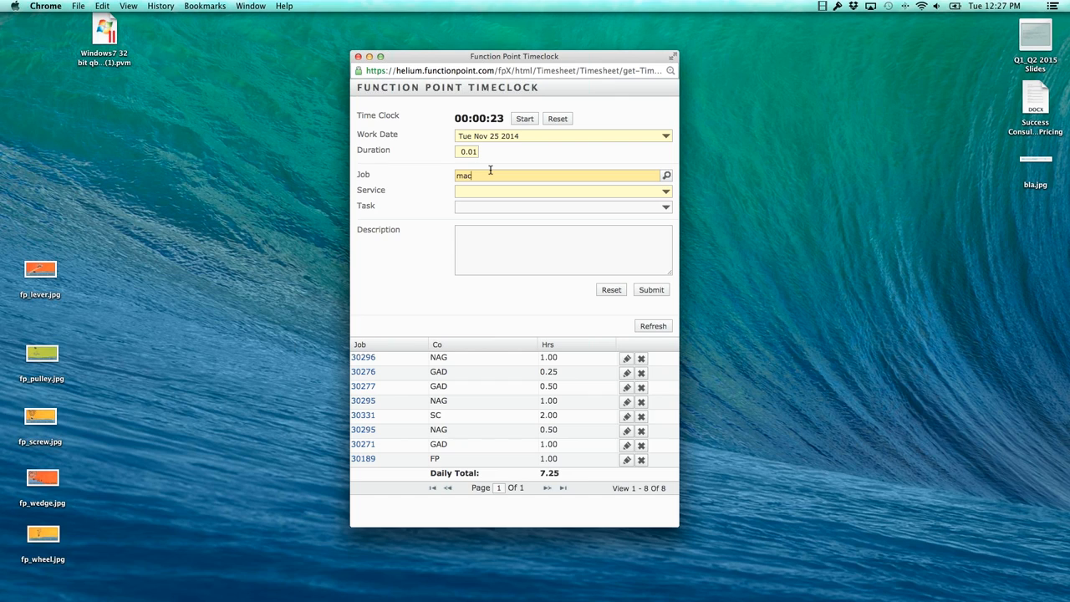
key(Tab)
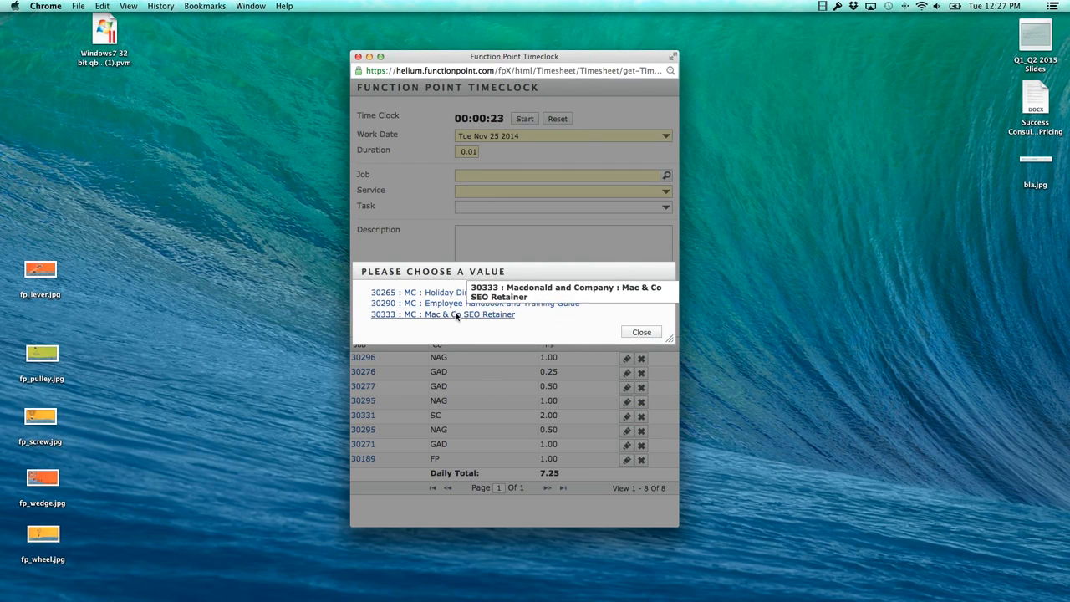
click(457, 314)
click(490, 208)
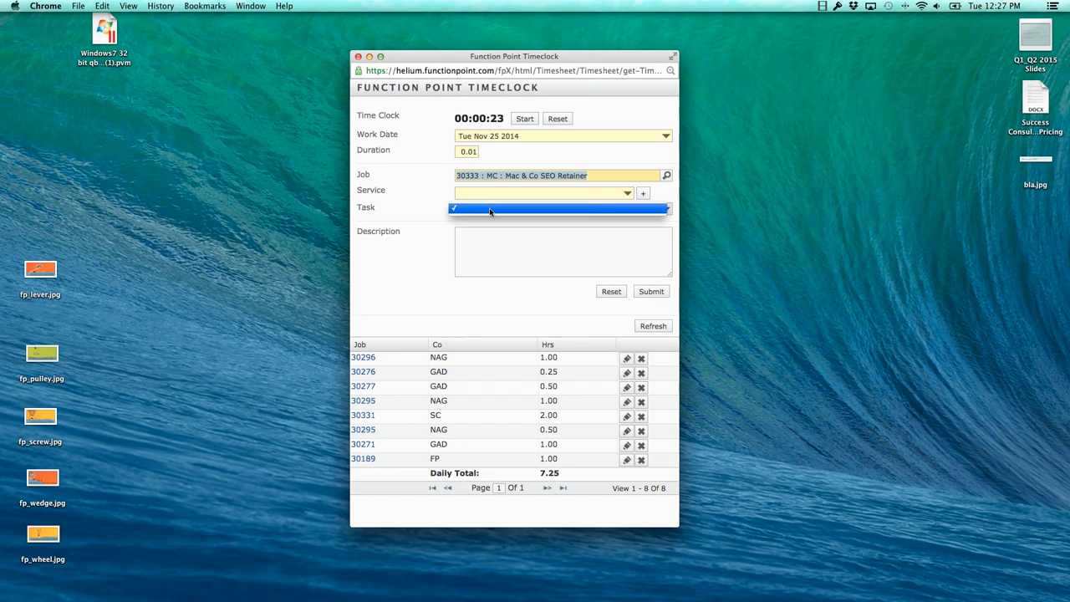
click(408, 208)
click(475, 196)
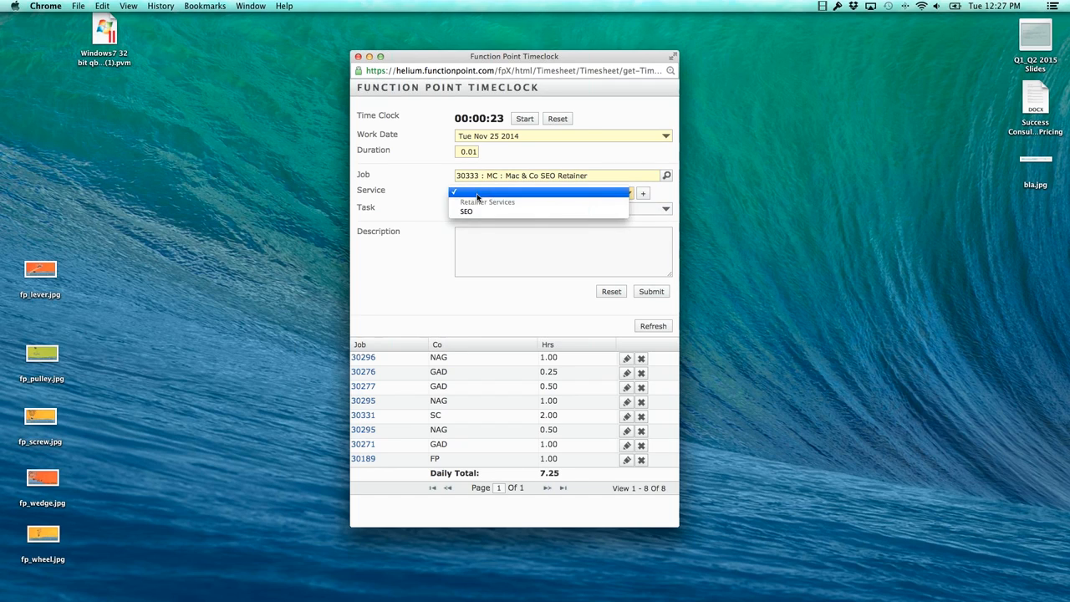
click(467, 211)
Step: Set the entry's duration to .5 hours and submit it
click(466, 151)
text(.5)
click(656, 292)
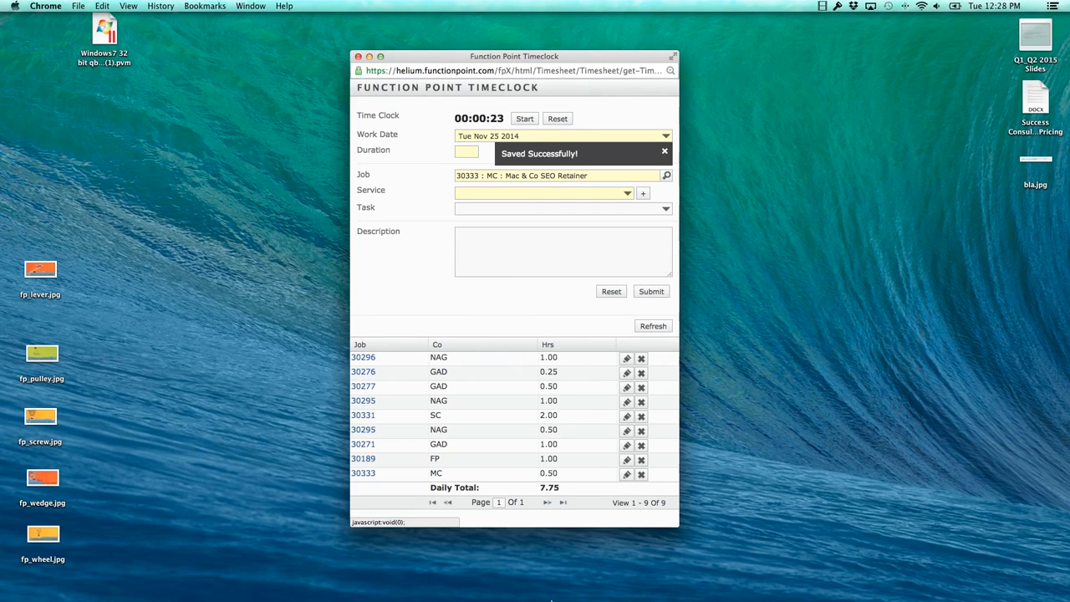
Step: Bring the dashboard window back on screen and place the timeclock window over it
mouse_move(551, 598)
right_click(275, 588)
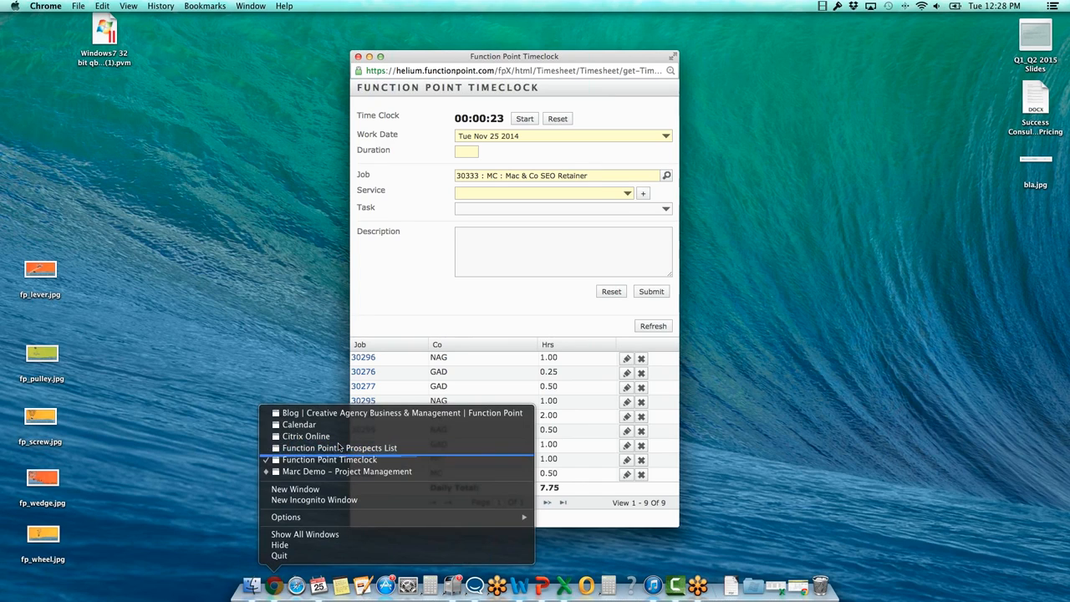
click(326, 471)
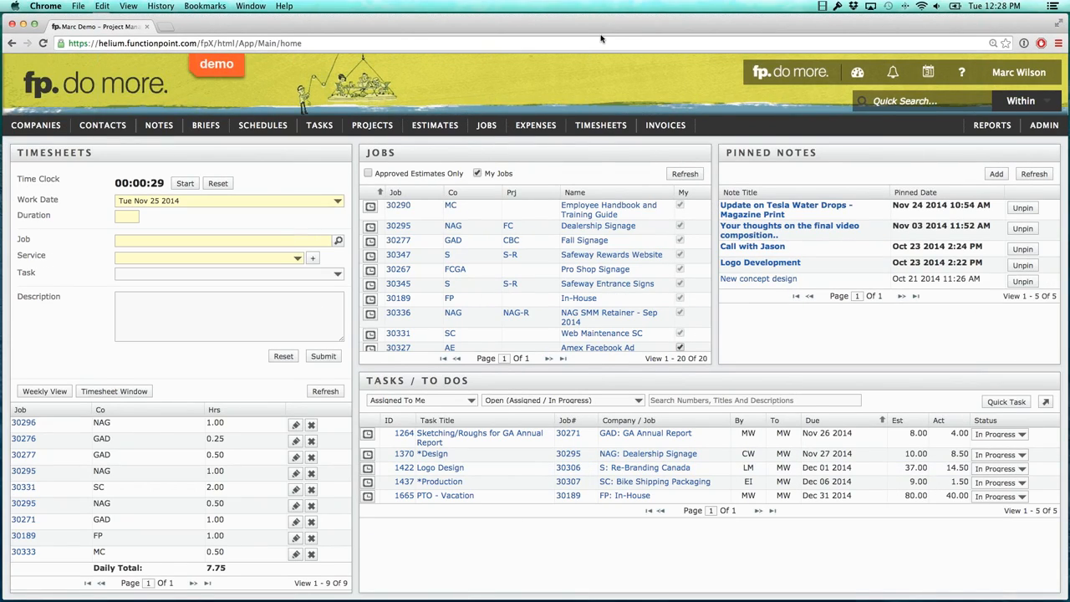
drag(600, 38, 596, 177)
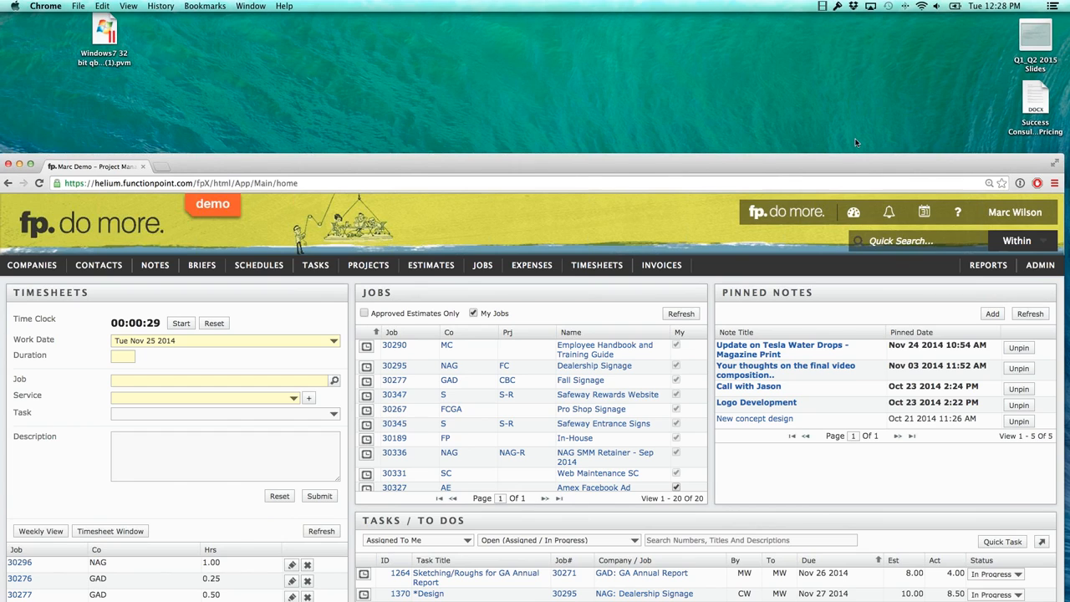
drag(851, 157, 850, 23)
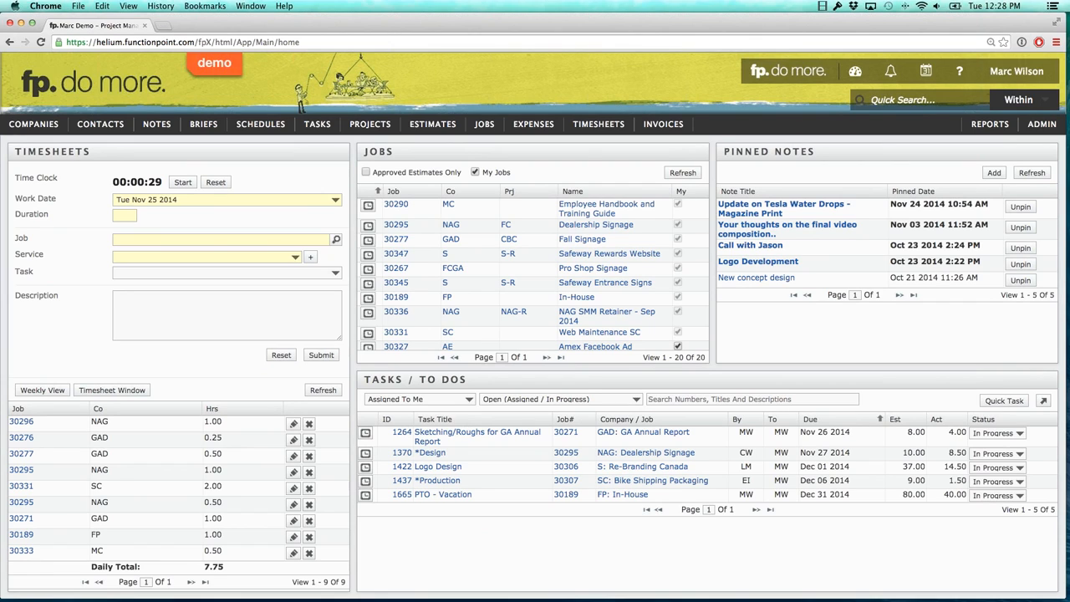
drag(649, 2, 650, 52)
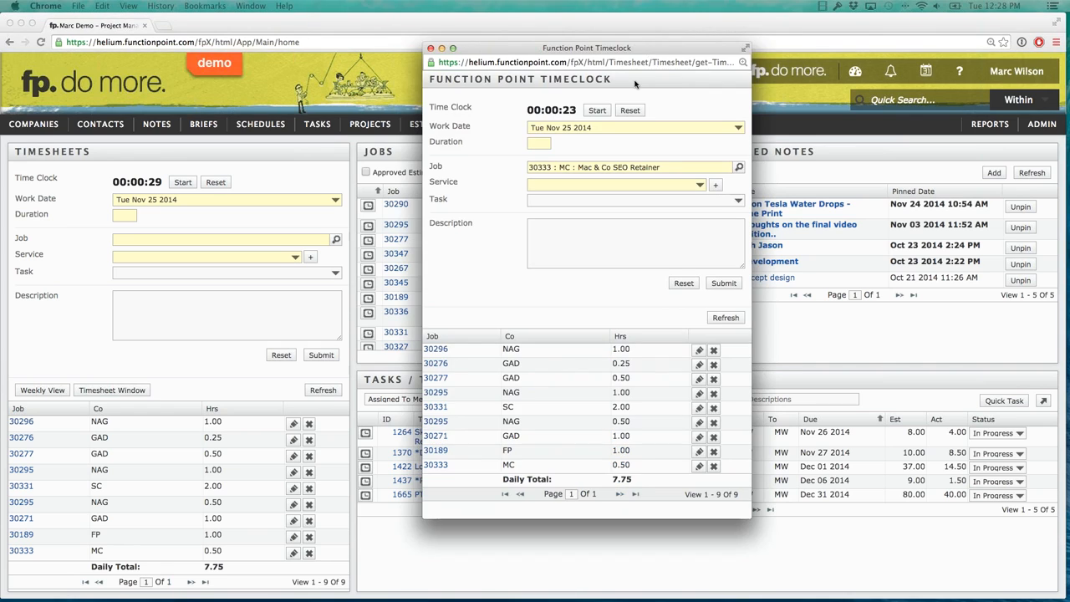
Step: Start the time clock in the open timeclock window and open a second Timesheet Window from the dashboard
click(593, 111)
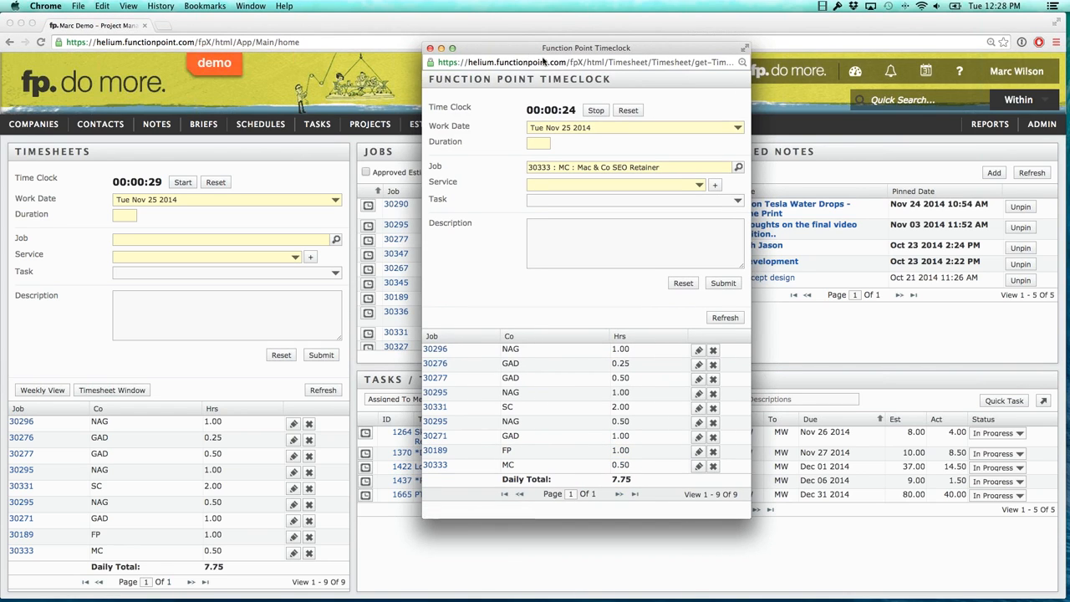
drag(537, 51, 546, 55)
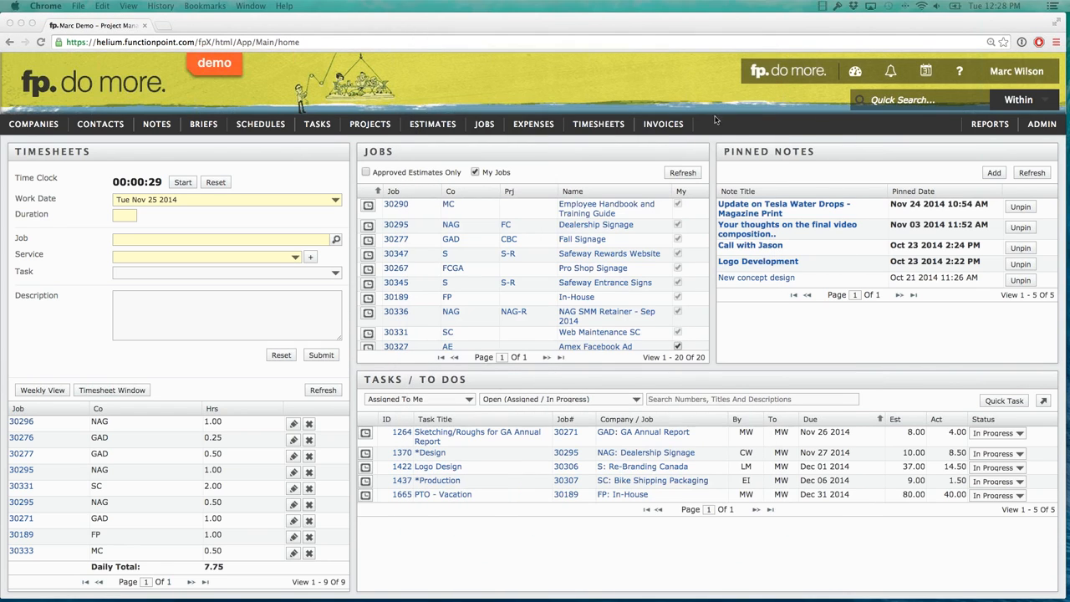
click(602, 101)
mouse_move(599, 124)
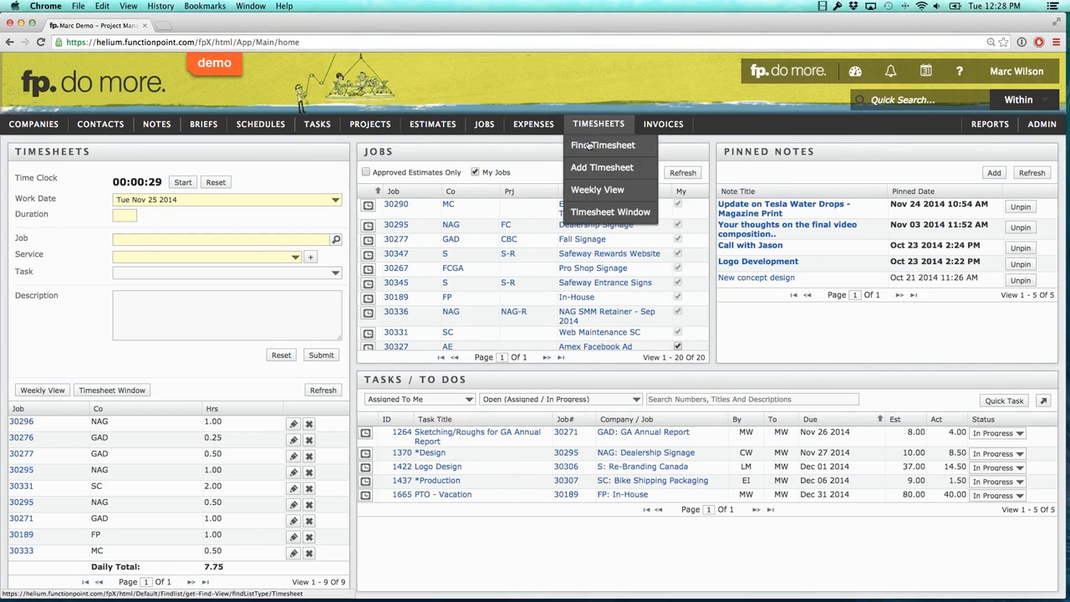
click(594, 212)
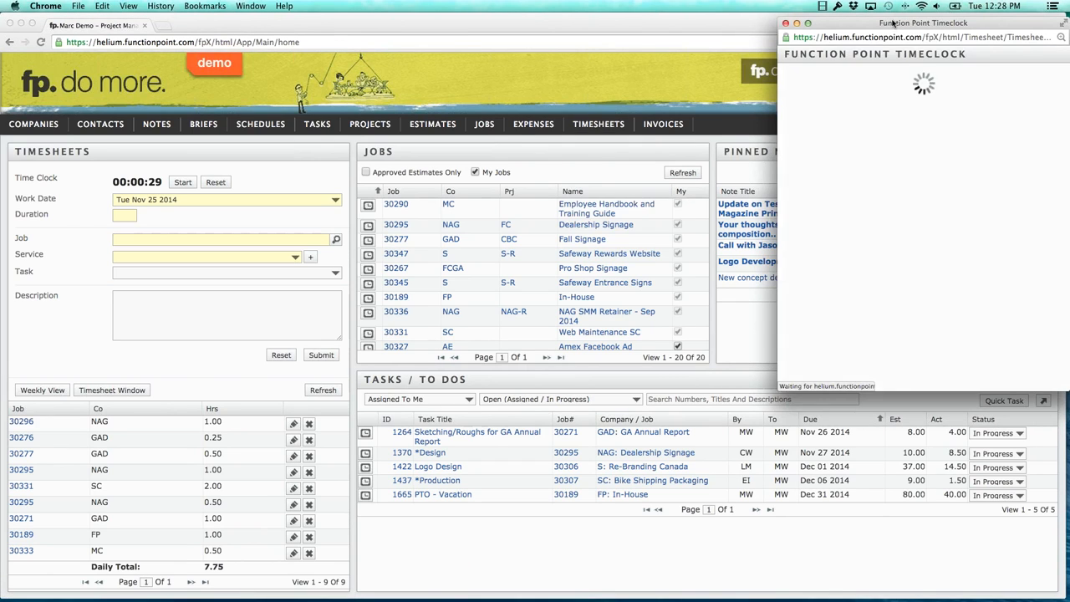
Step: Start the second timeclock window's clock and arrange both timeclock windows side by side over the dashboard
click(604, 126)
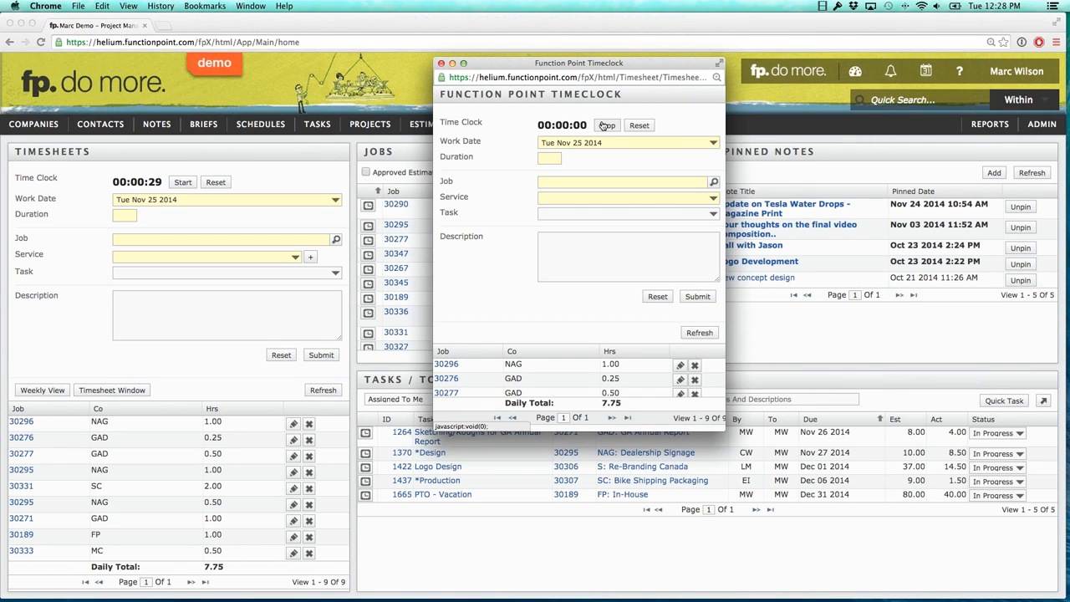
drag(1069, 93, 709, 68)
drag(525, 64, 424, 63)
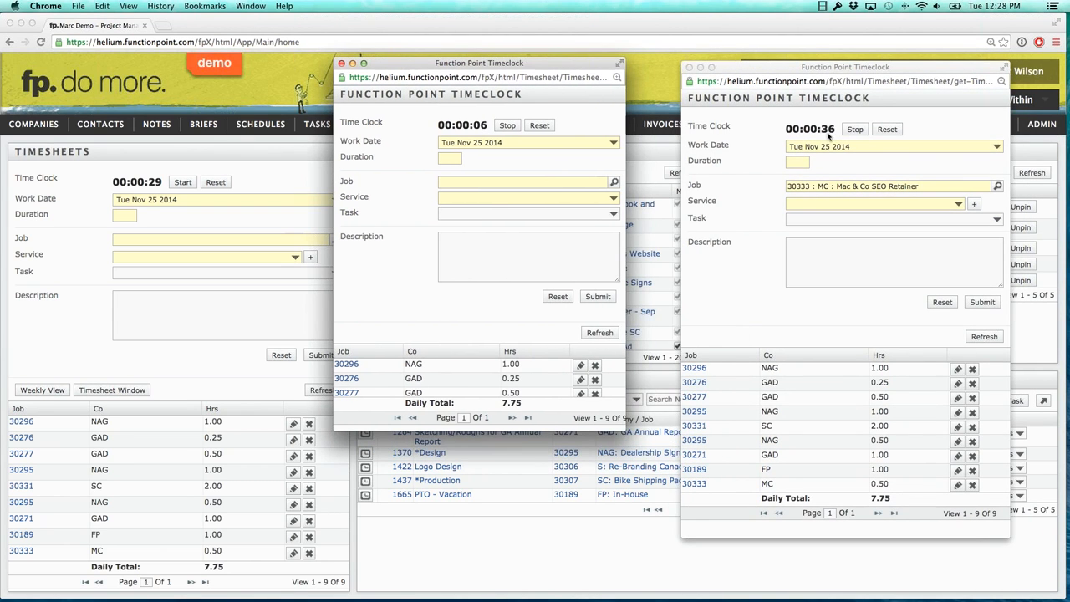
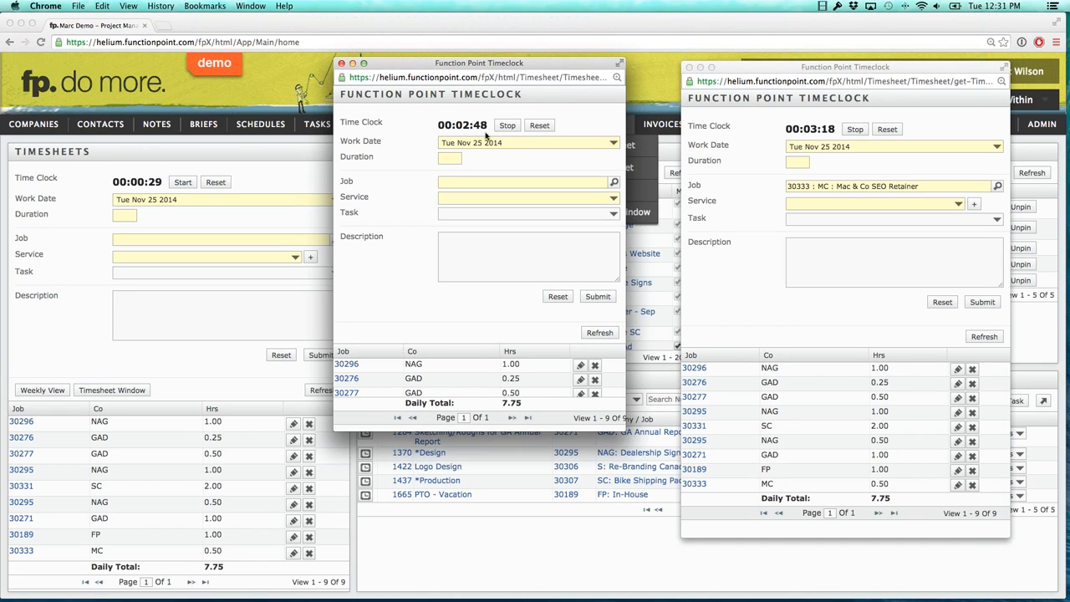
Step: Stop the second time clock and assign its entry to job 30276, Web Maintaince for GAI, with the Client Management service
click(507, 125)
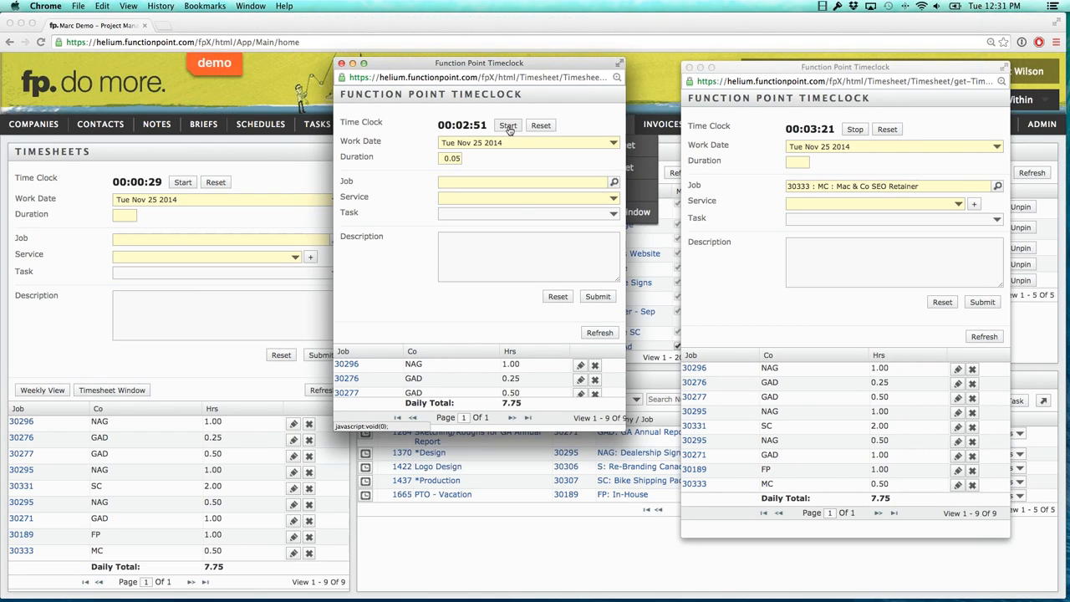
click(466, 183)
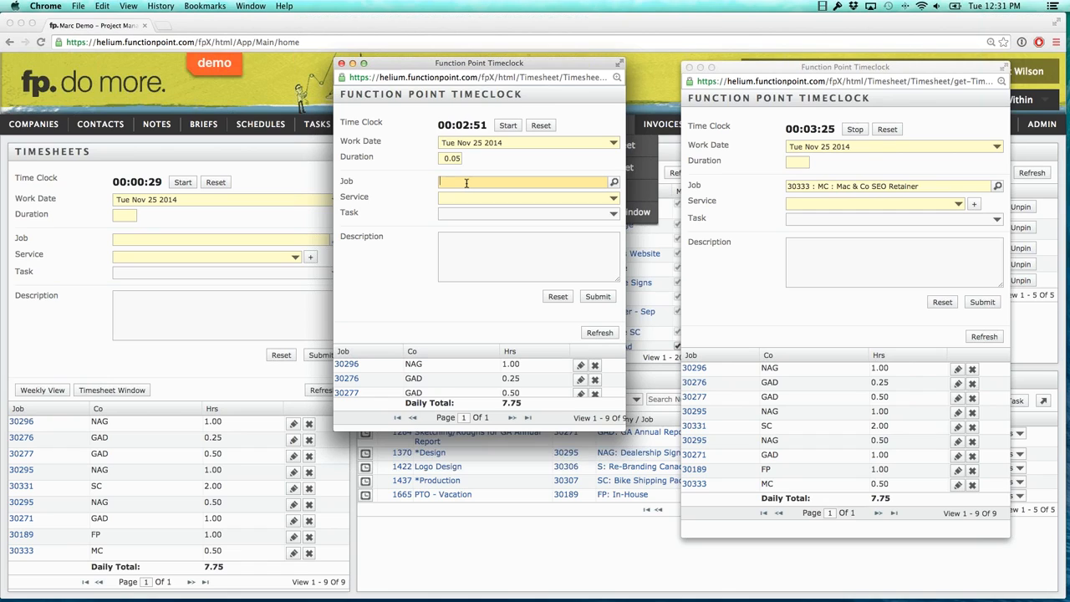
text(web m)
key(Tab)
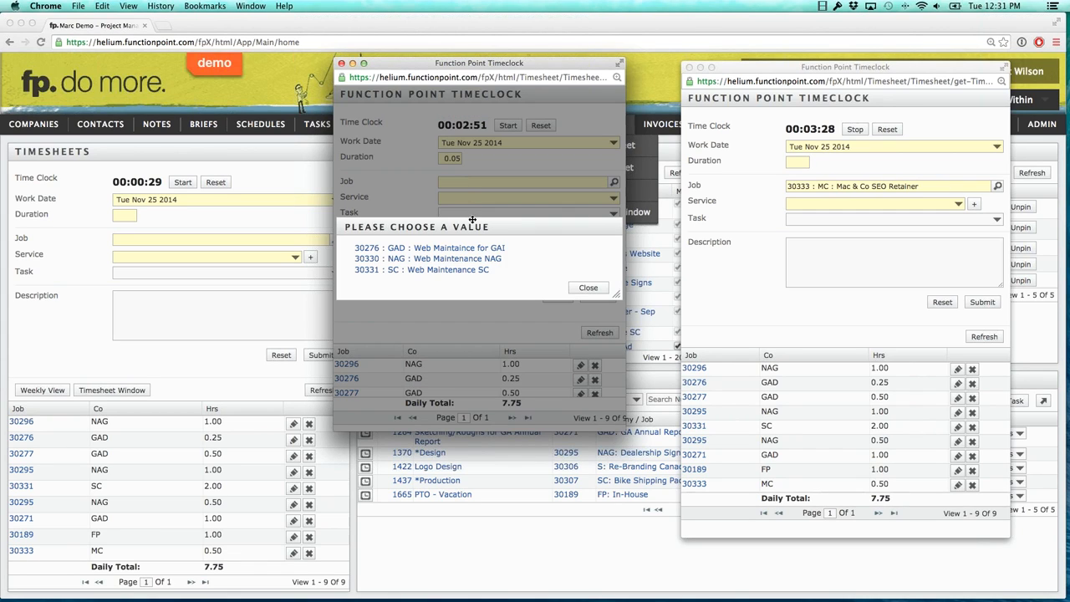
click(468, 248)
click(478, 200)
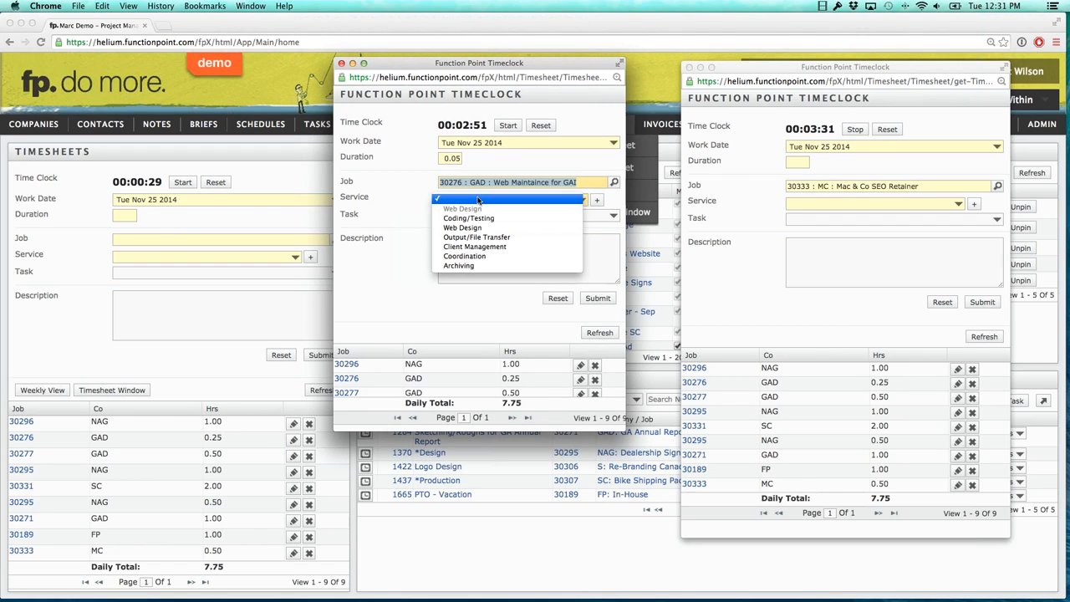
click(475, 246)
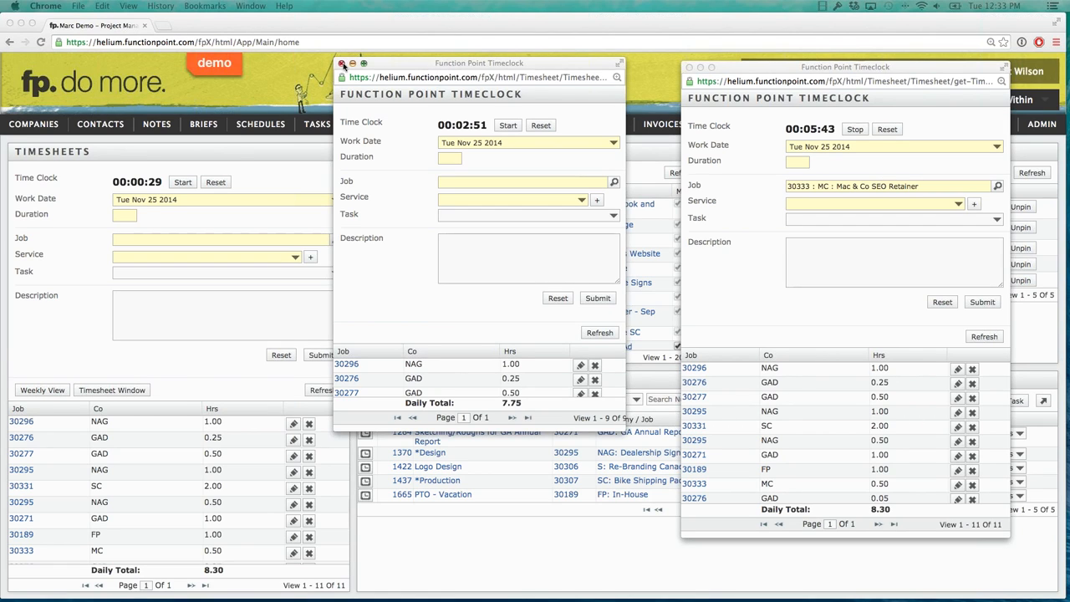
Step: Close the remaining timeclock window and open the weekly timesheet view in its own separate browser window
click(689, 67)
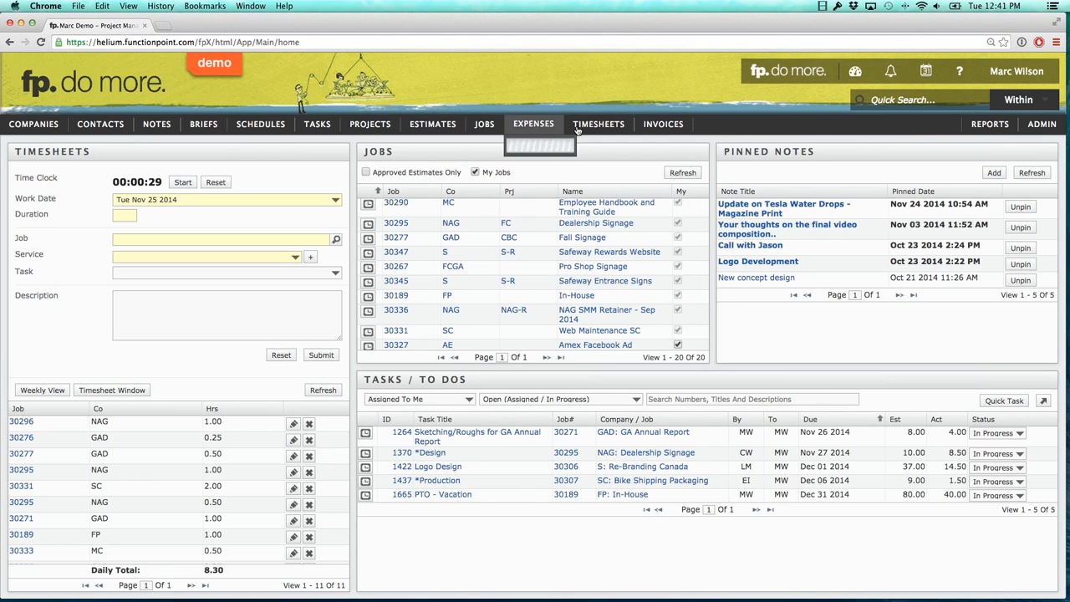
mouse_move(585, 126)
click(604, 195)
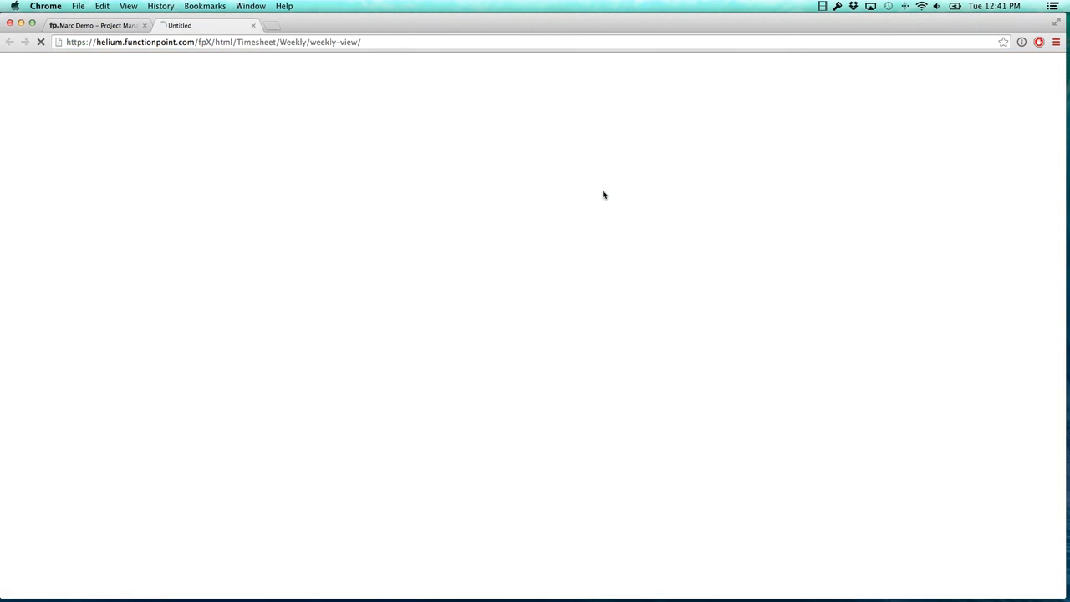
drag(226, 25, 317, 31)
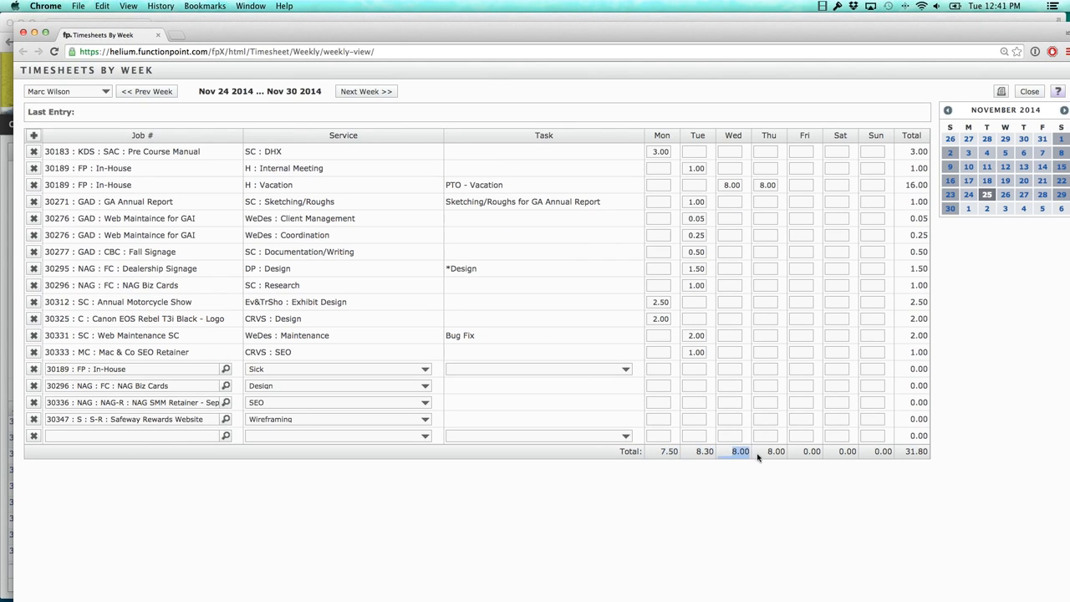
Step: Examine the daily totals in the bottom row of the weekly timesheet, then close that window
drag(773, 452, 799, 452)
drag(800, 451, 832, 453)
click(822, 456)
click(158, 35)
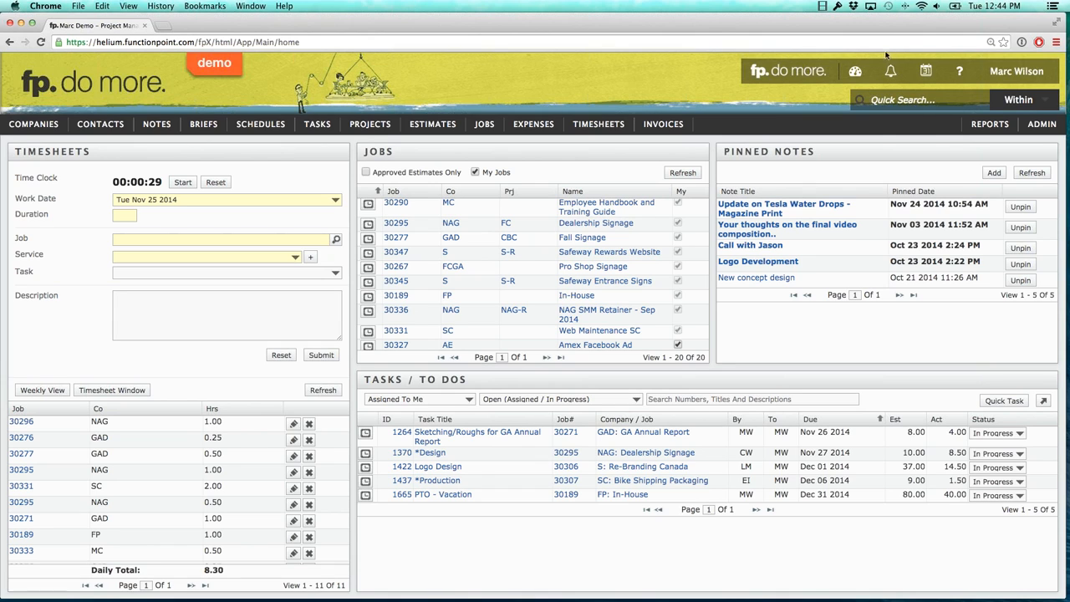
Step: Open the logged-in staff member's details from the Staff, Staff Rates And Permissions administration list
click(1041, 124)
mouse_move(969, 166)
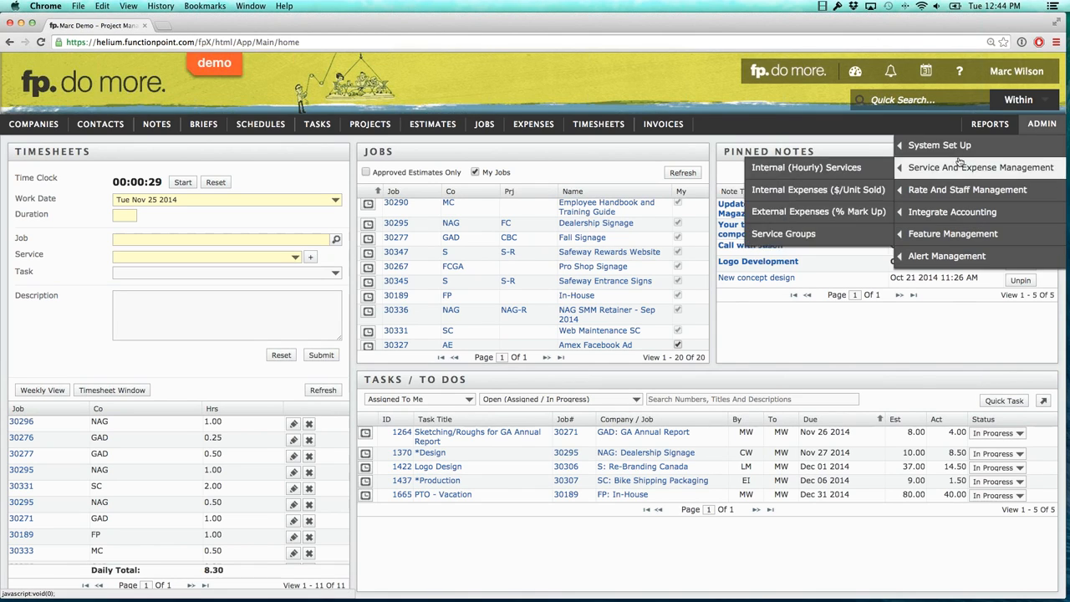
mouse_move(927, 190)
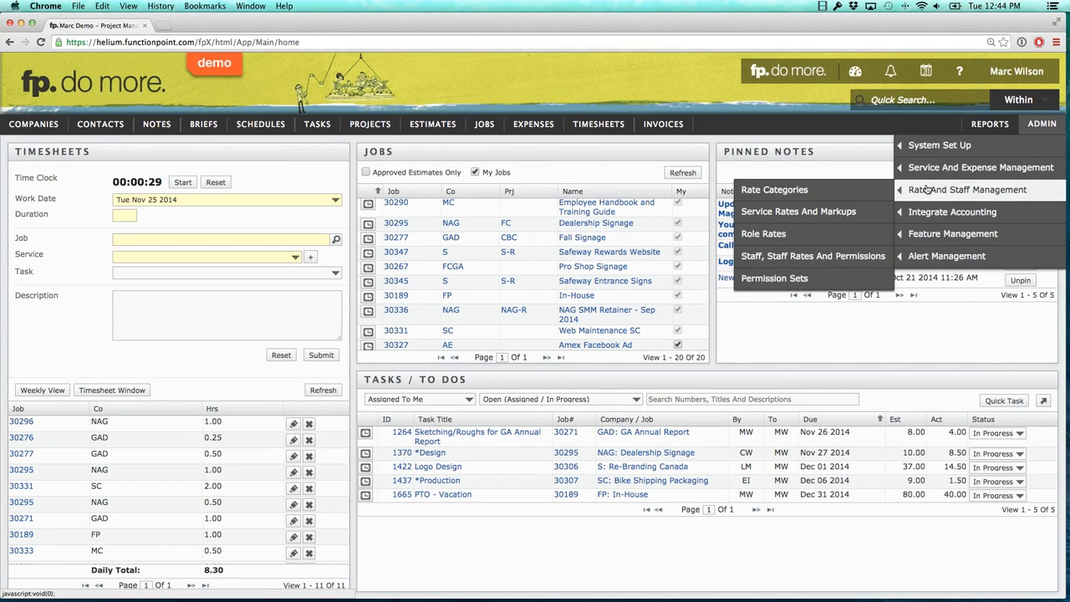
click(841, 260)
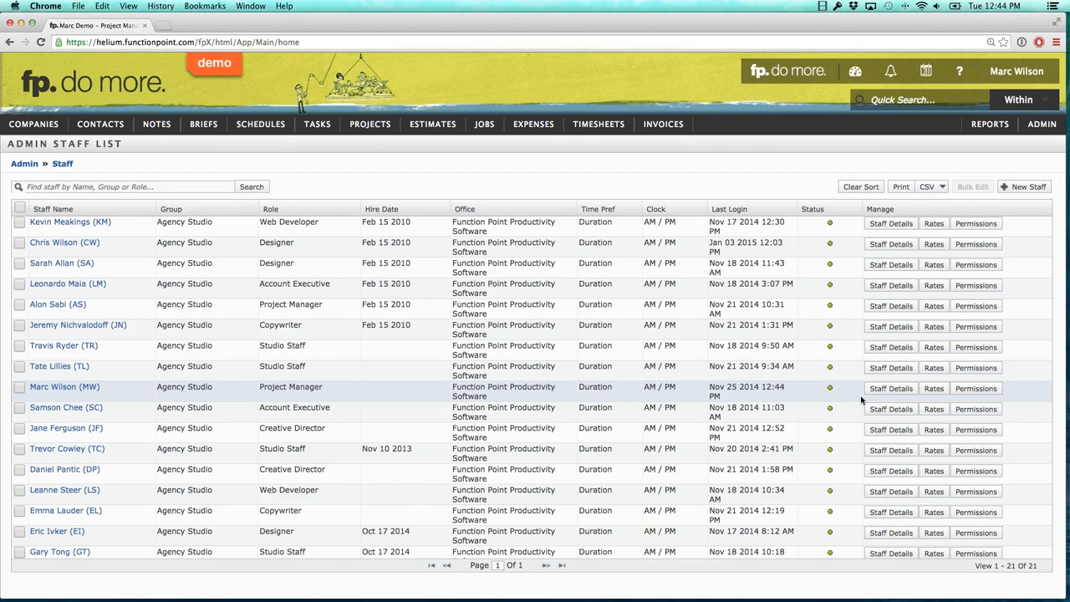
click(903, 390)
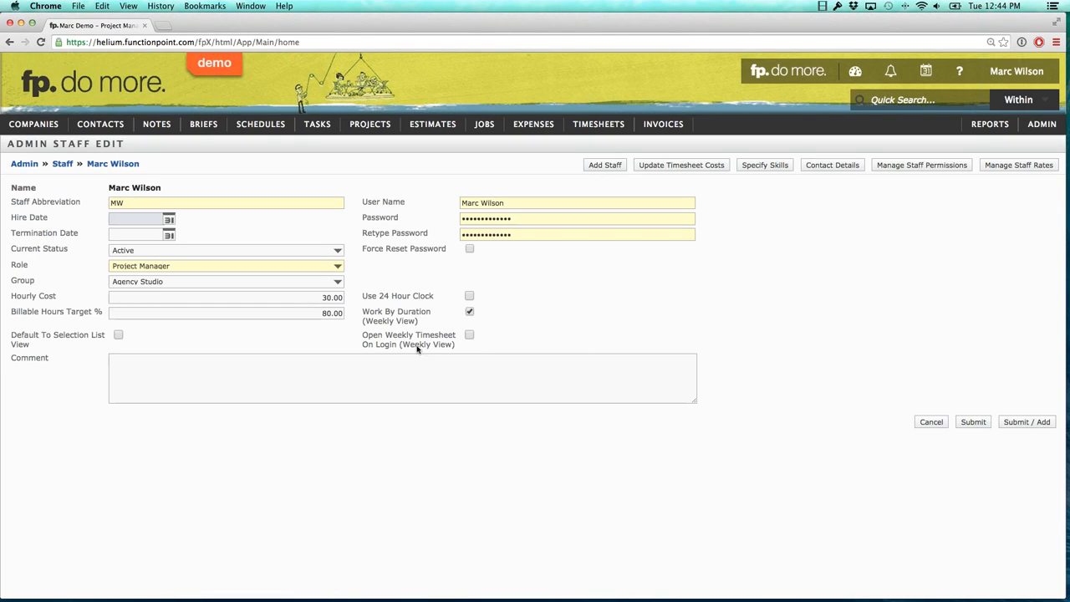
Step: Turn off Work By Duration (Weekly View) for this staff member, submit the change and return to the dashboard
click(468, 311)
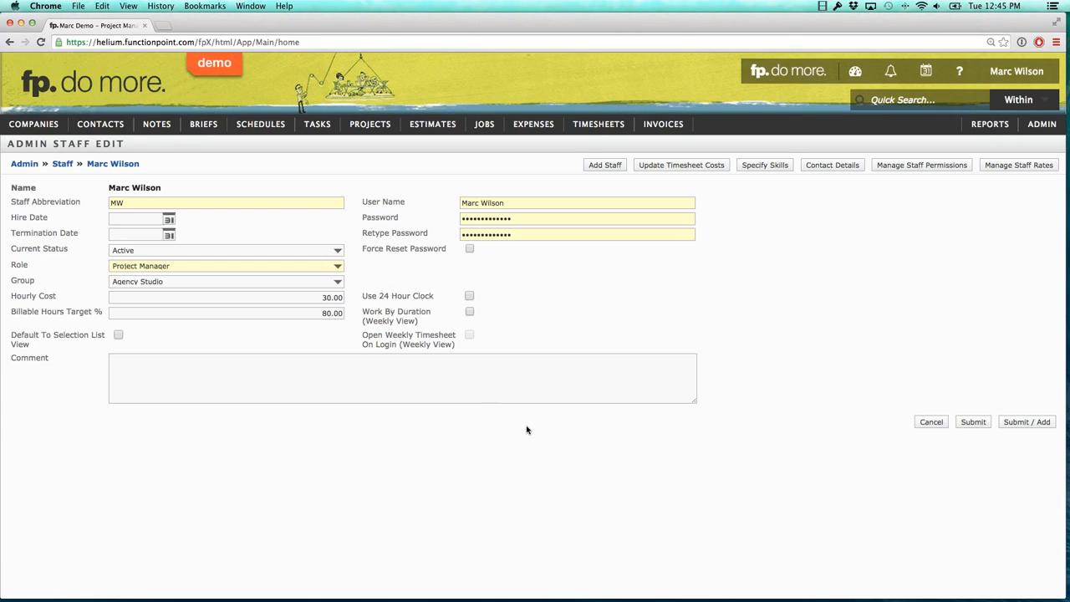
click(973, 422)
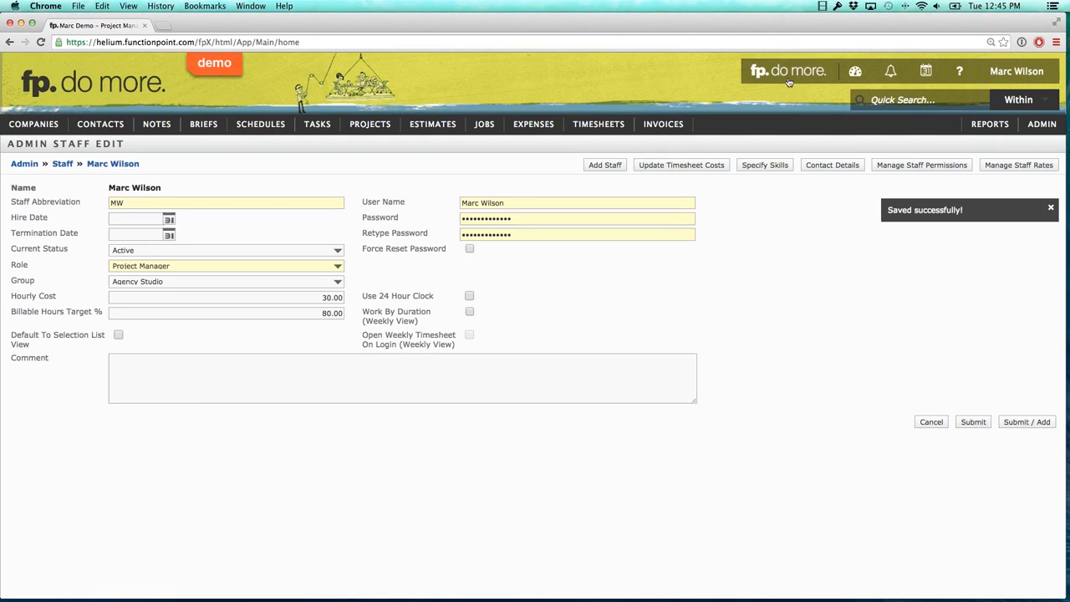
click(786, 73)
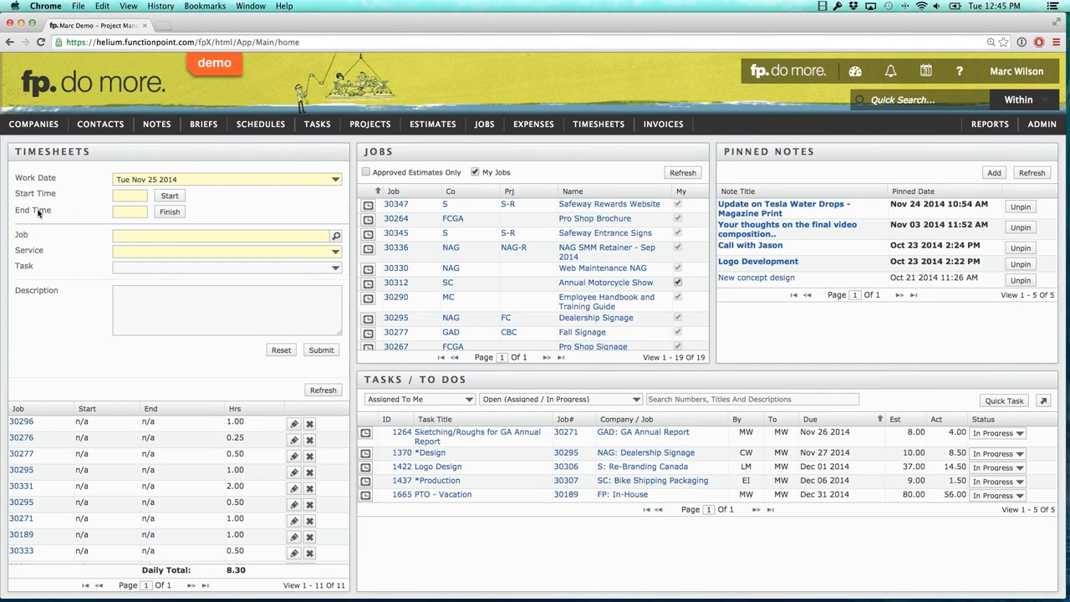
Step: Set the timesheet entry's start time to 11:00 AM and stamp its end time with the current time, 12:45 PM
click(169, 195)
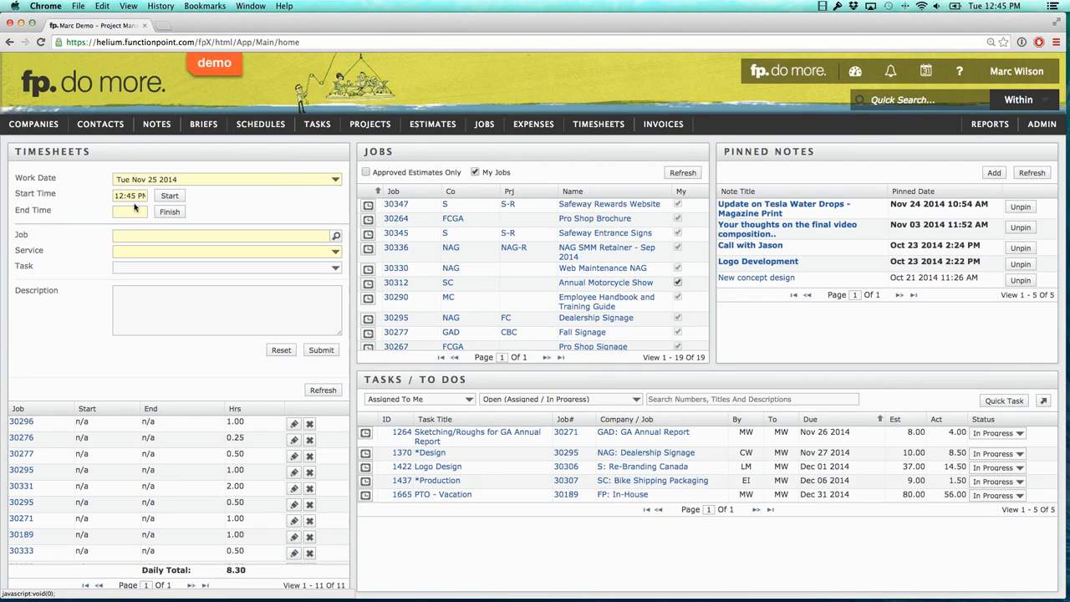
click(131, 195)
text(11)
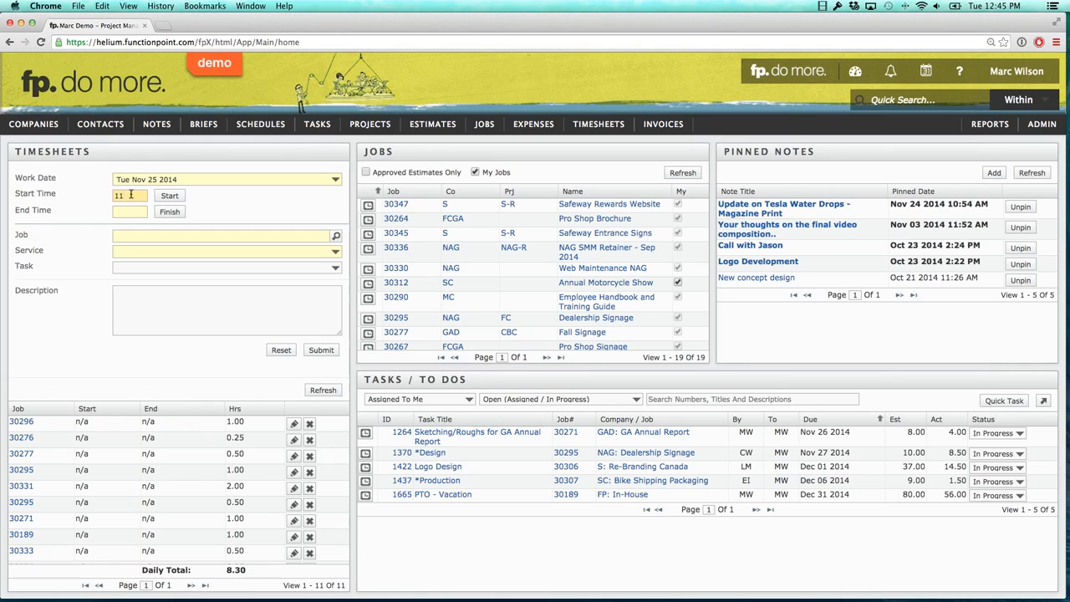
click(72, 198)
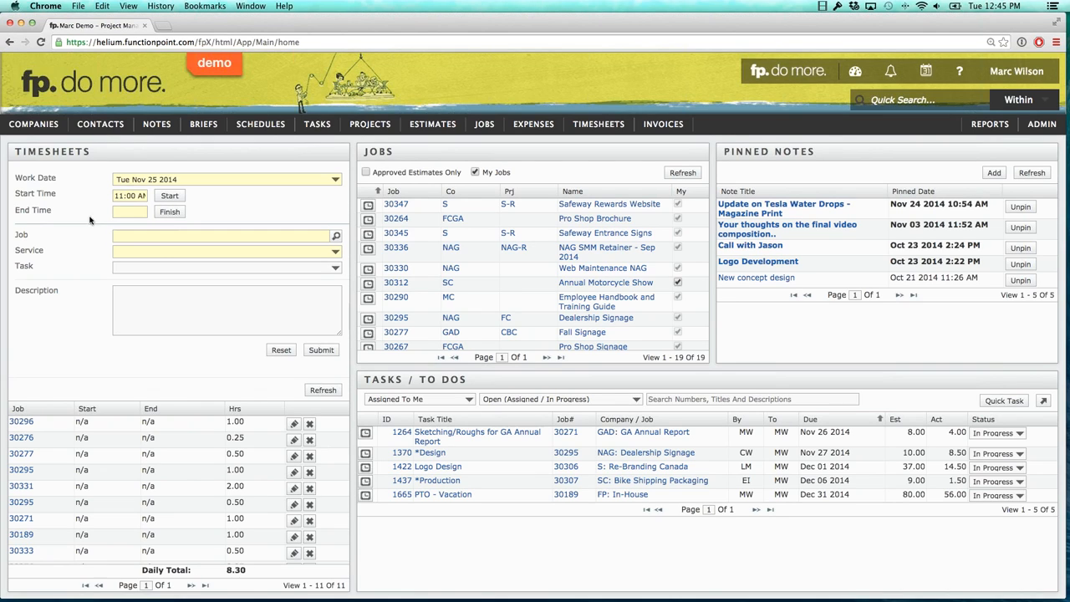
click(172, 214)
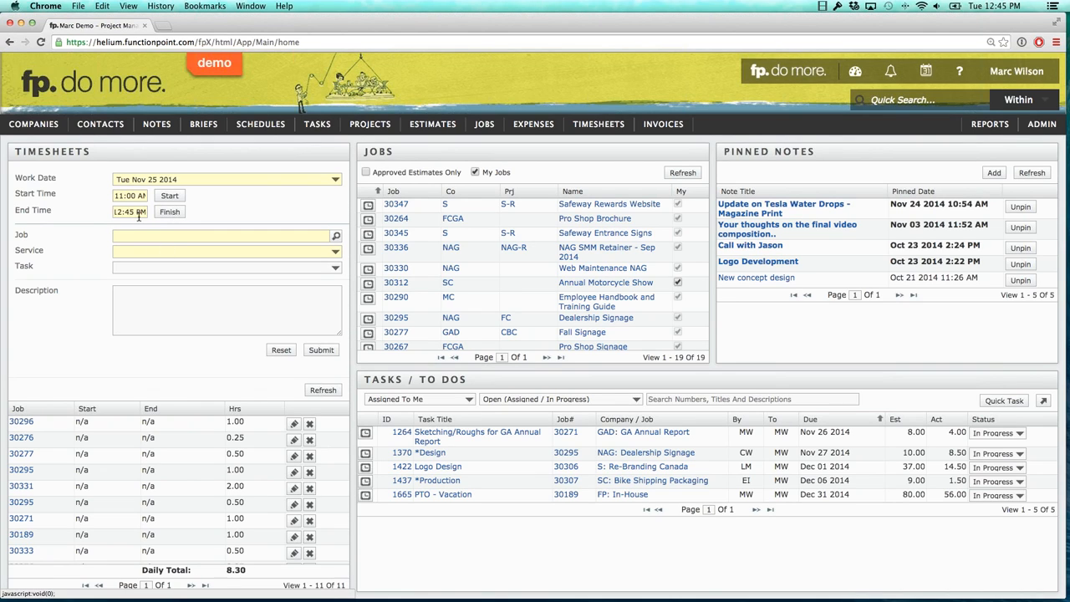